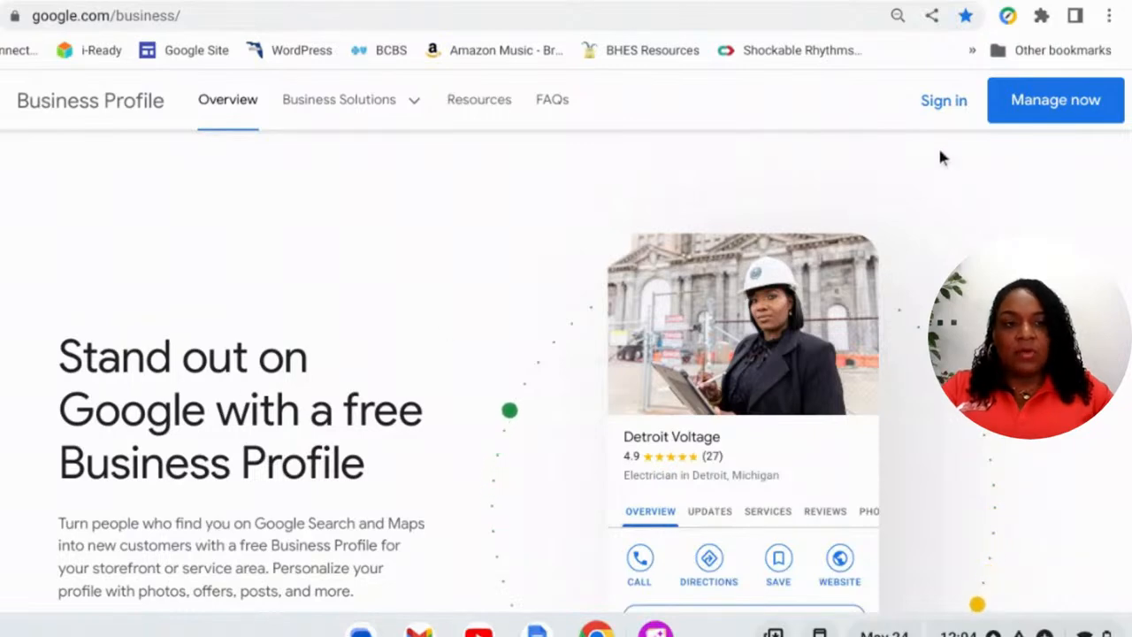
- Open Business Profile Manager and switch to the account managing four verified businesses
{"action": "left_click", "coordinate": [1042, 119]}
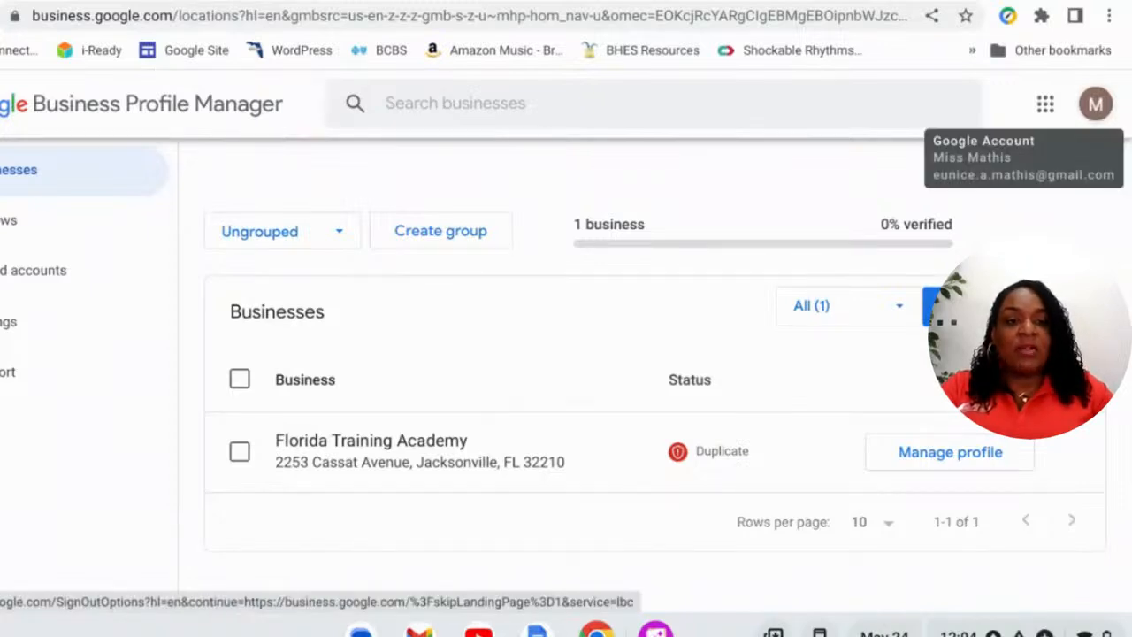
{"action": "left_click", "coordinate": [1096, 105]}
{"action": "scroll", "coordinate": [979, 474], "scroll_direction": "down", "scroll_amount": 3}
{"action": "left_click", "coordinate": [979, 469]}
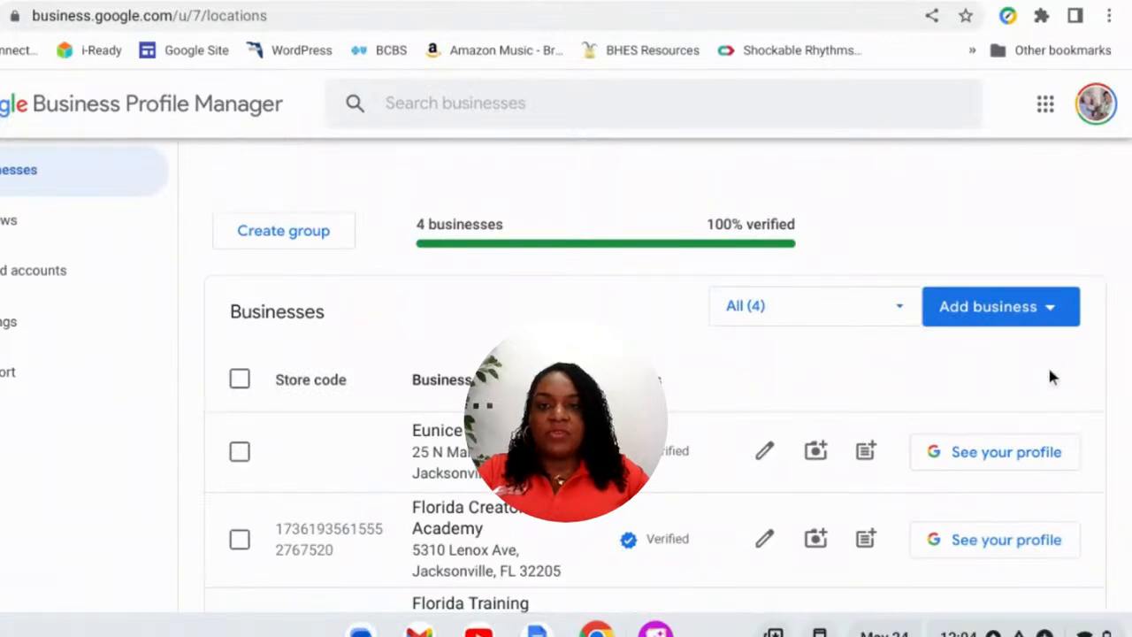
{"action": "scroll", "coordinate": [1041, 381], "scroll_direction": "down", "scroll_amount": 1}
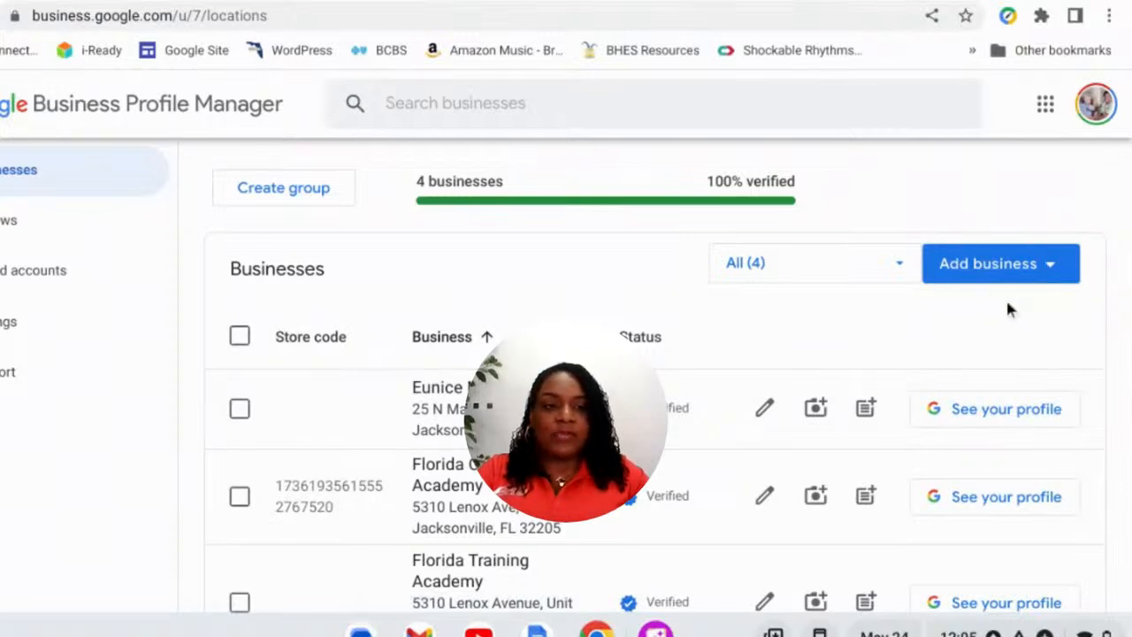
- Start a single-business profile named 'Florida Online Traffic School'
{"action": "left_click", "coordinate": [994, 274]}
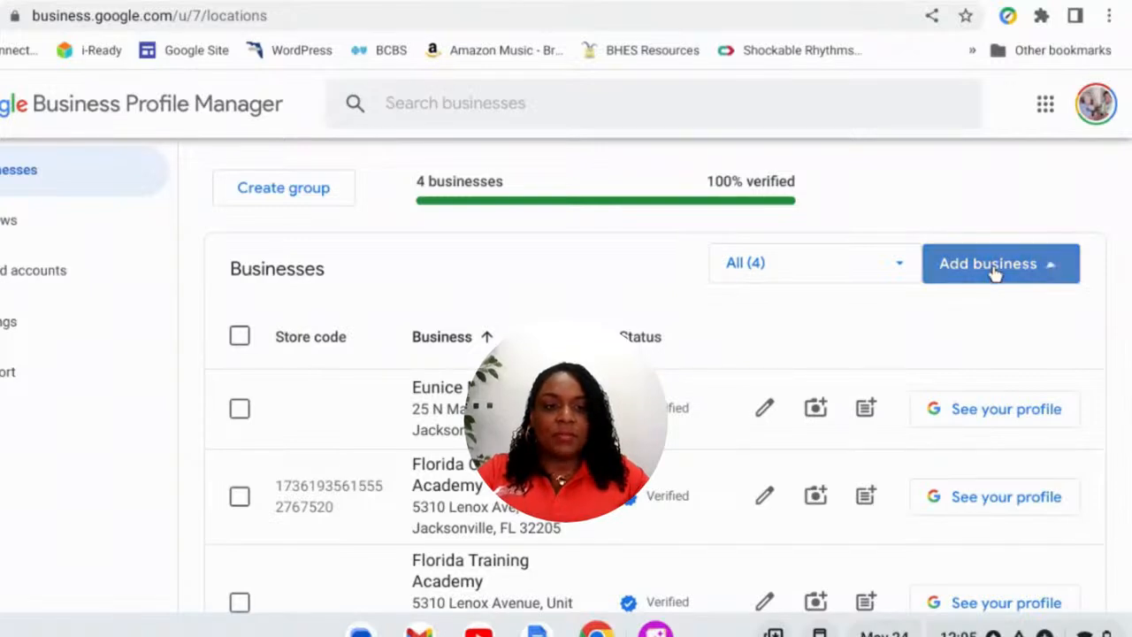
{"action": "left_click", "coordinate": [977, 329]}
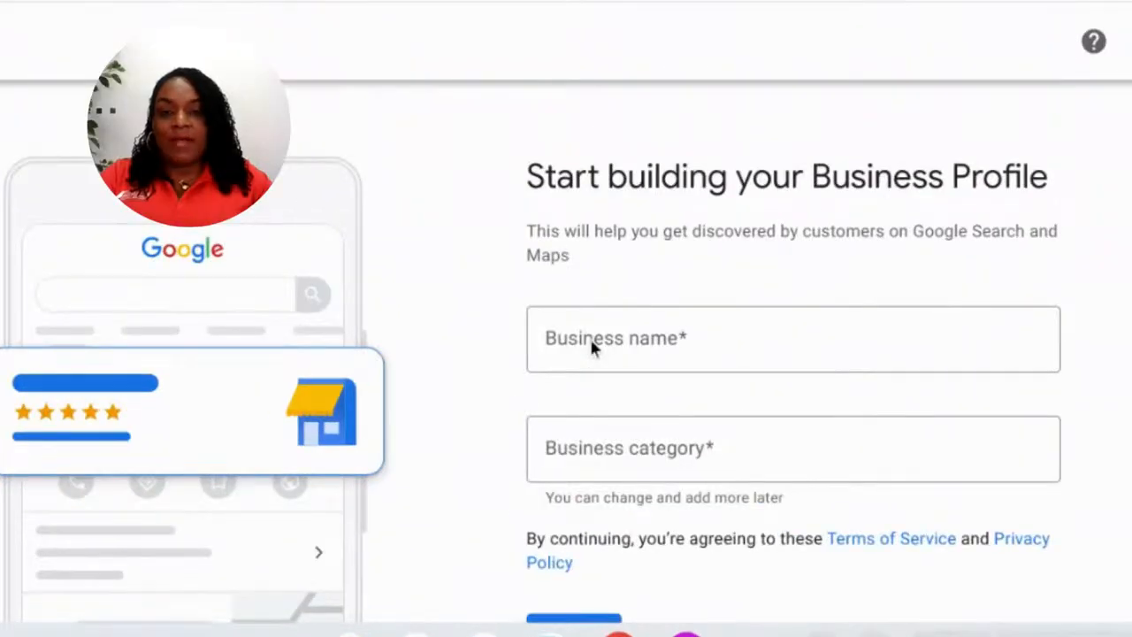
{"action": "left_click", "coordinate": [568, 348]}
{"action": "left_click", "coordinate": [568, 348]}
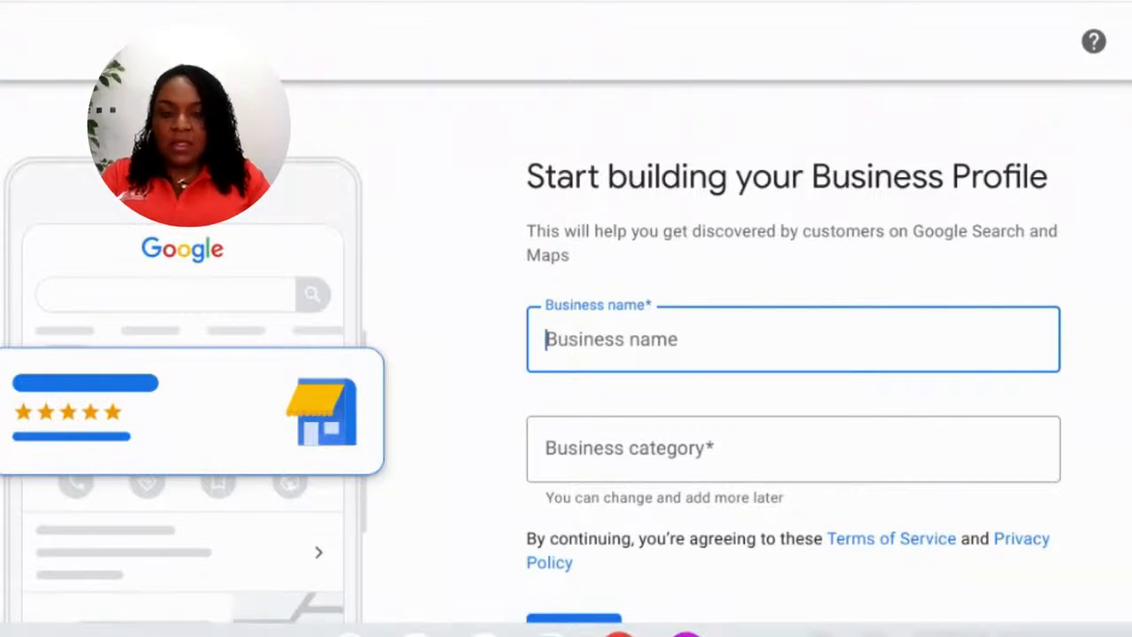
{"action": "type", "text": "Florida"}
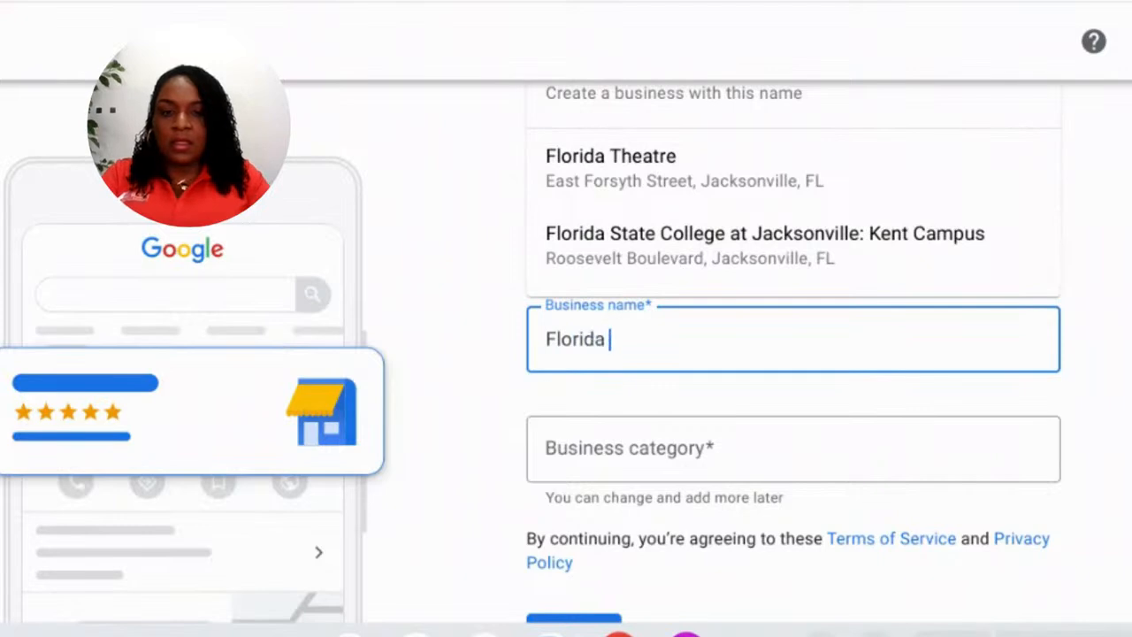
{"action": "type", "text": " Online Tra"}
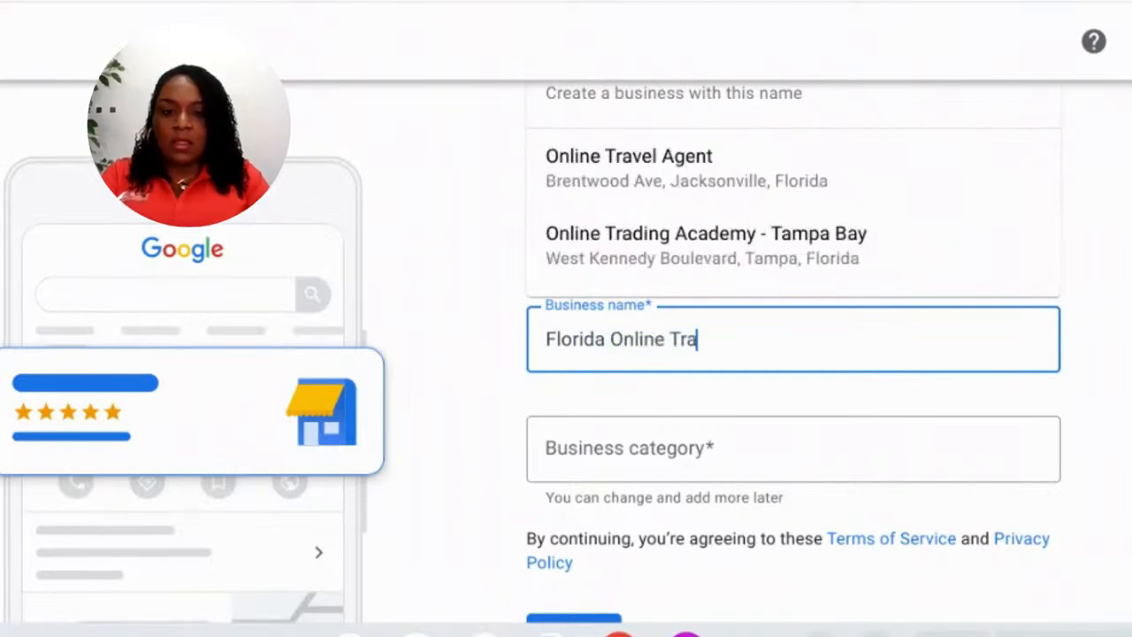
{"action": "type", "text": "ffic School"}
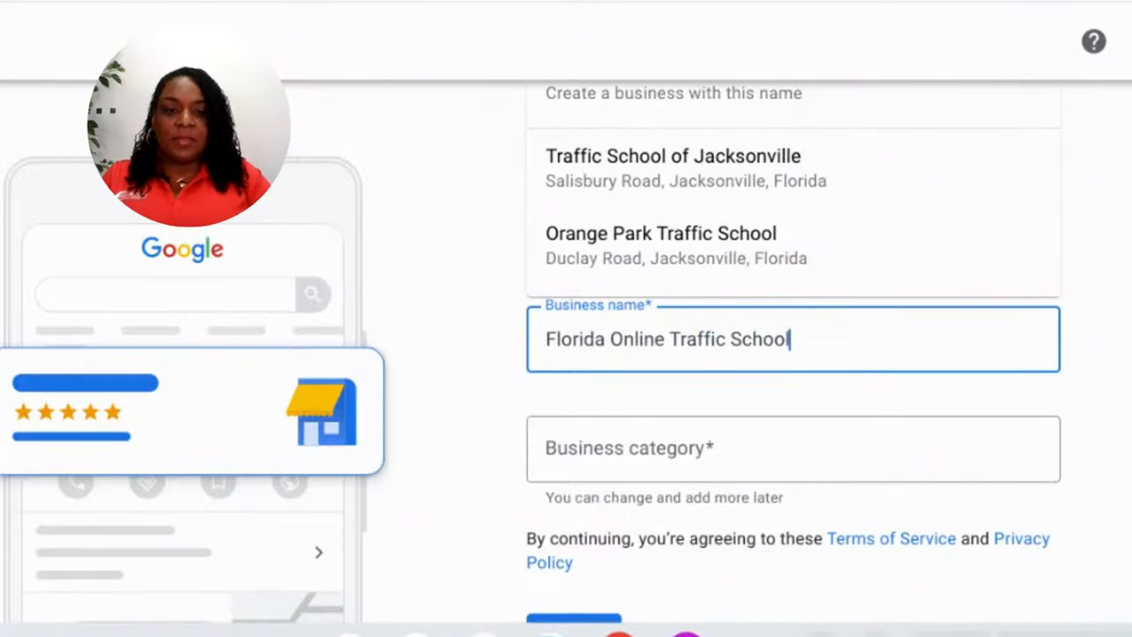
{"action": "left_click", "coordinate": [1116, 352]}
{"action": "scroll", "coordinate": [1097, 359], "scroll_direction": "down", "scroll_amount": 1}
- Set the business category to Educational institution and continue
{"action": "left_click", "coordinate": [905, 356]}
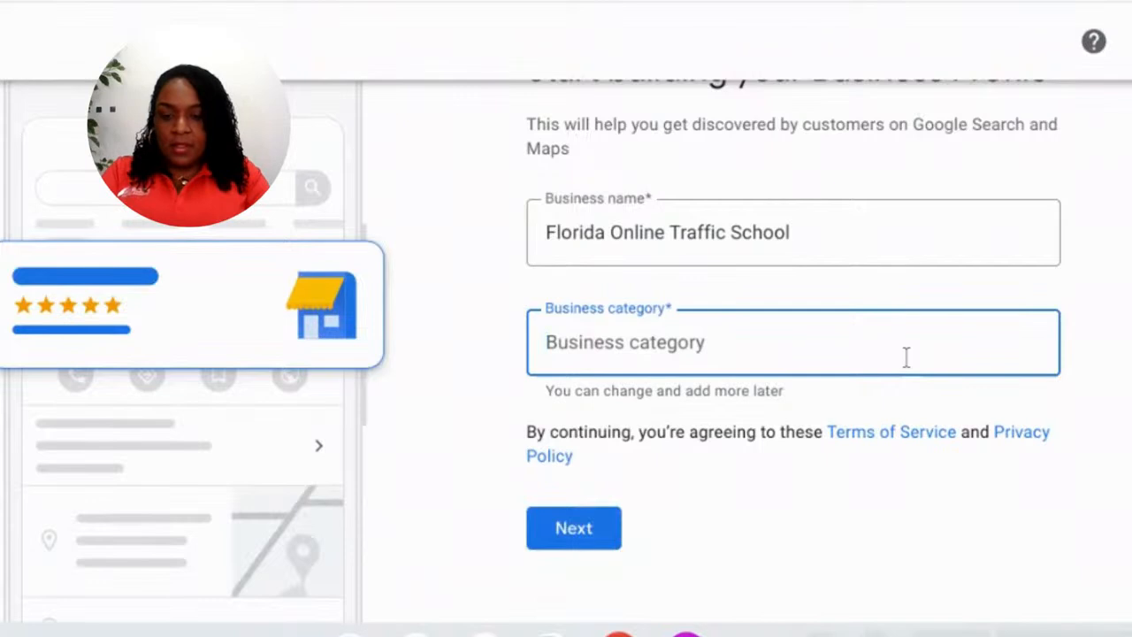
{"action": "type", "text": "education"}
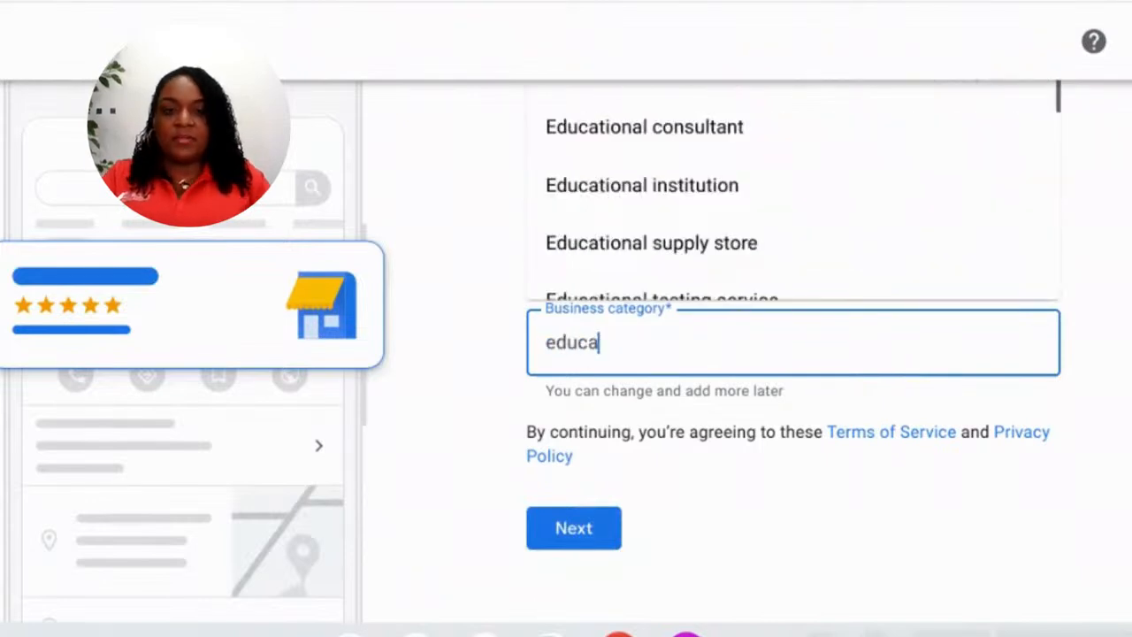
{"action": "left_click", "coordinate": [733, 197]}
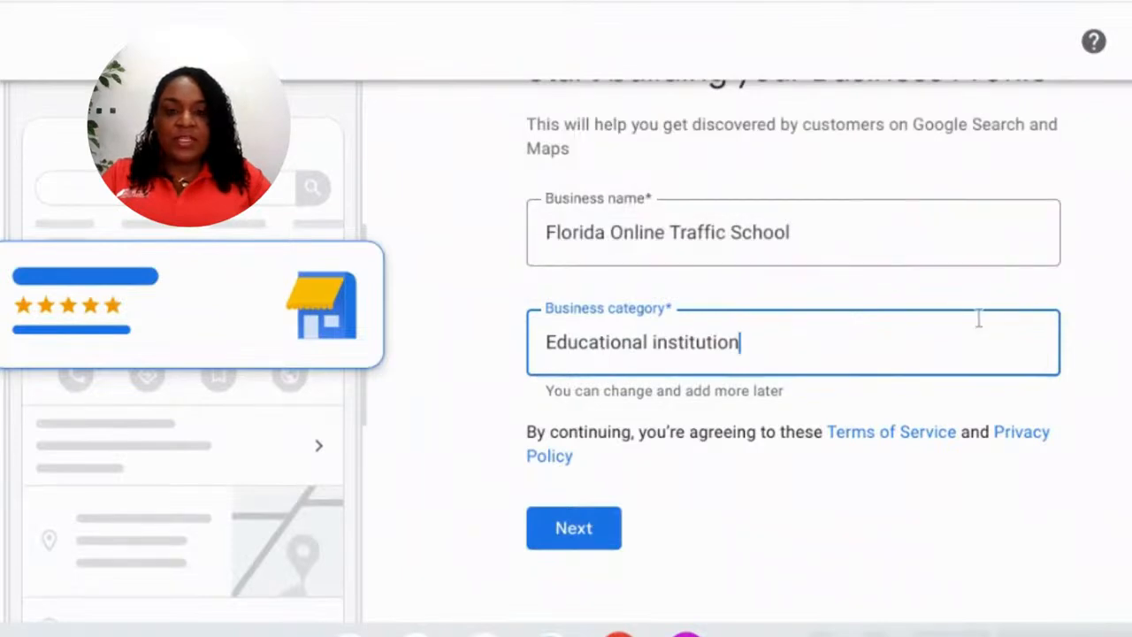
{"action": "scroll", "coordinate": [968, 326], "scroll_direction": "down", "scroll_amount": 1}
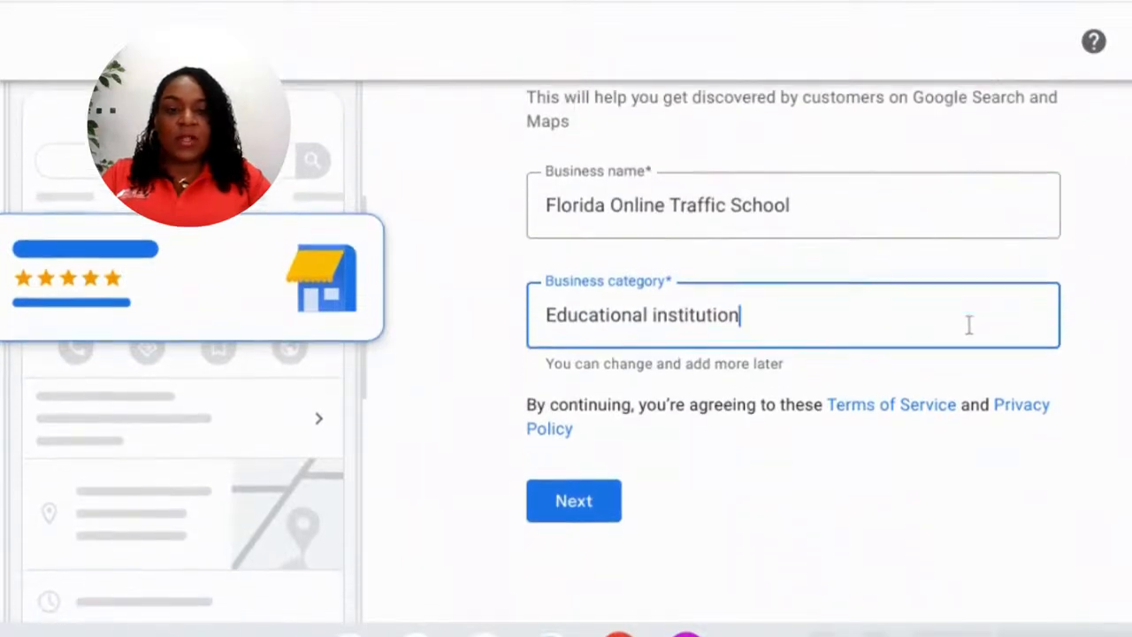
{"action": "left_click", "coordinate": [603, 488]}
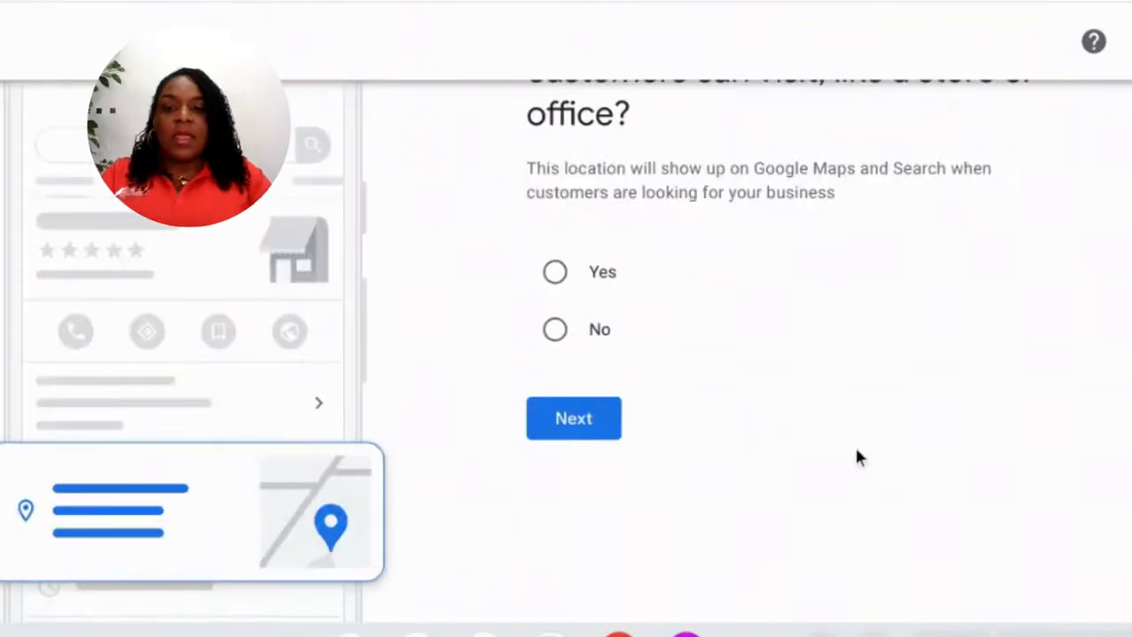
- Answer No to having a store or office customers can visit, then continue
{"action": "scroll", "coordinate": [854, 446], "scroll_direction": "up", "scroll_amount": 2}
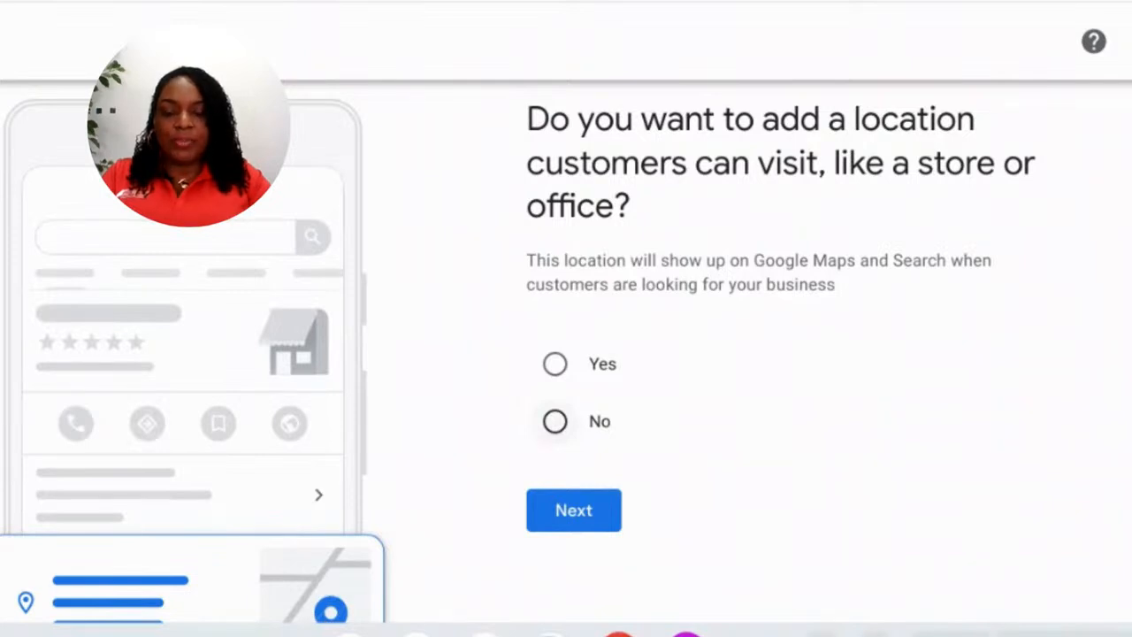
{"action": "left_click", "coordinate": [555, 421]}
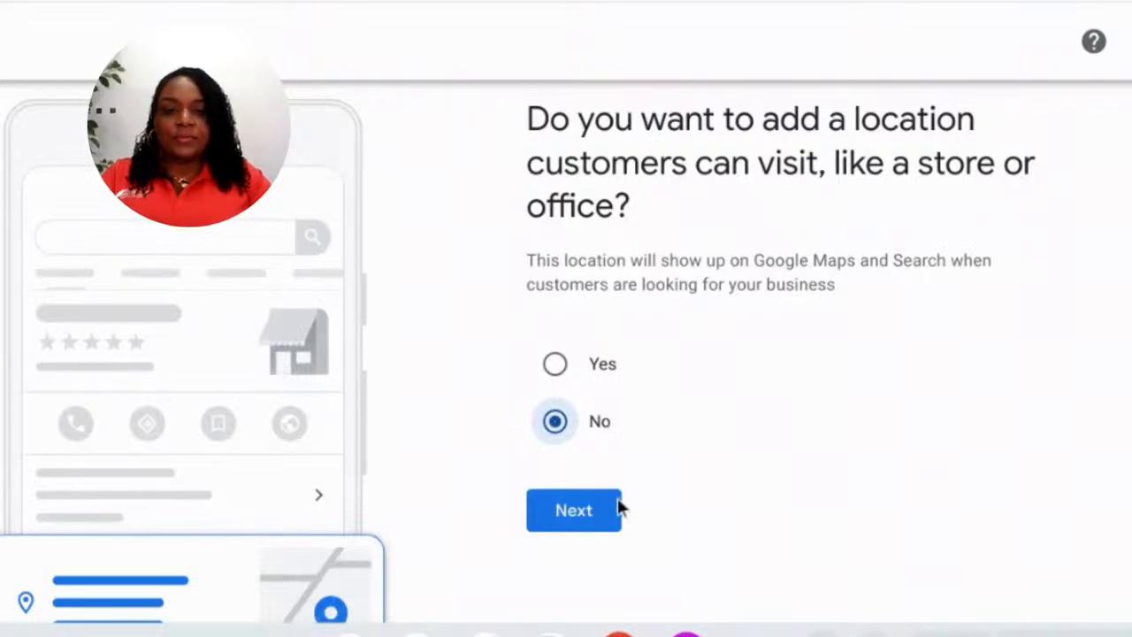
{"action": "left_click", "coordinate": [599, 512]}
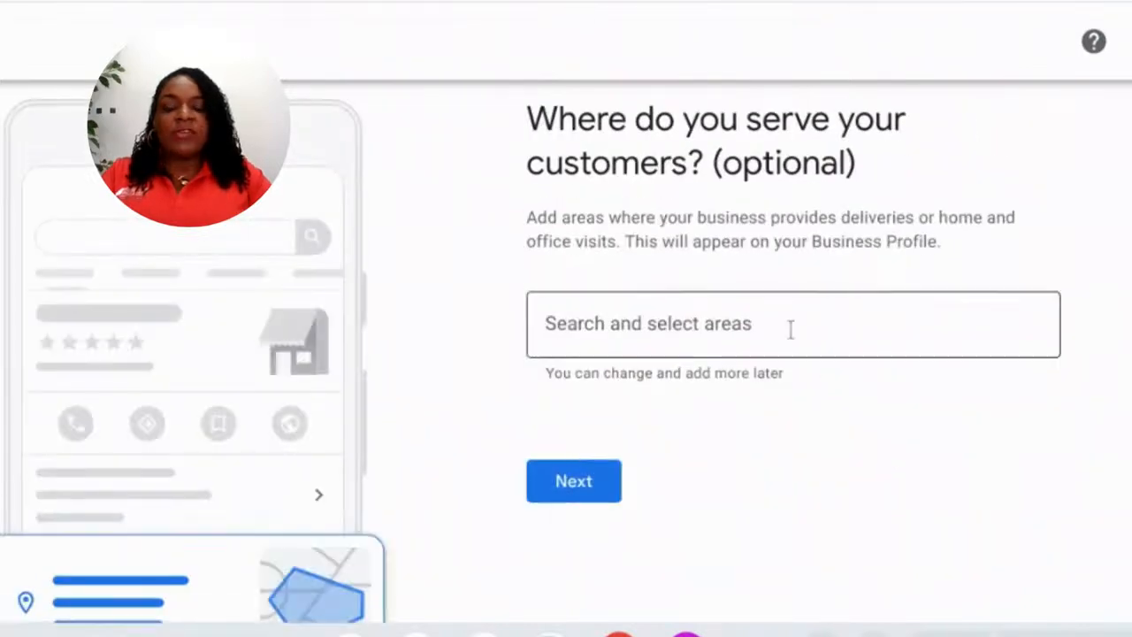
- Add Jacksonville, Orange Park and Tallahassee, FL as service areas and continue
{"action": "left_click", "coordinate": [778, 322]}
{"action": "type", "text": "Manhattan, New York"}
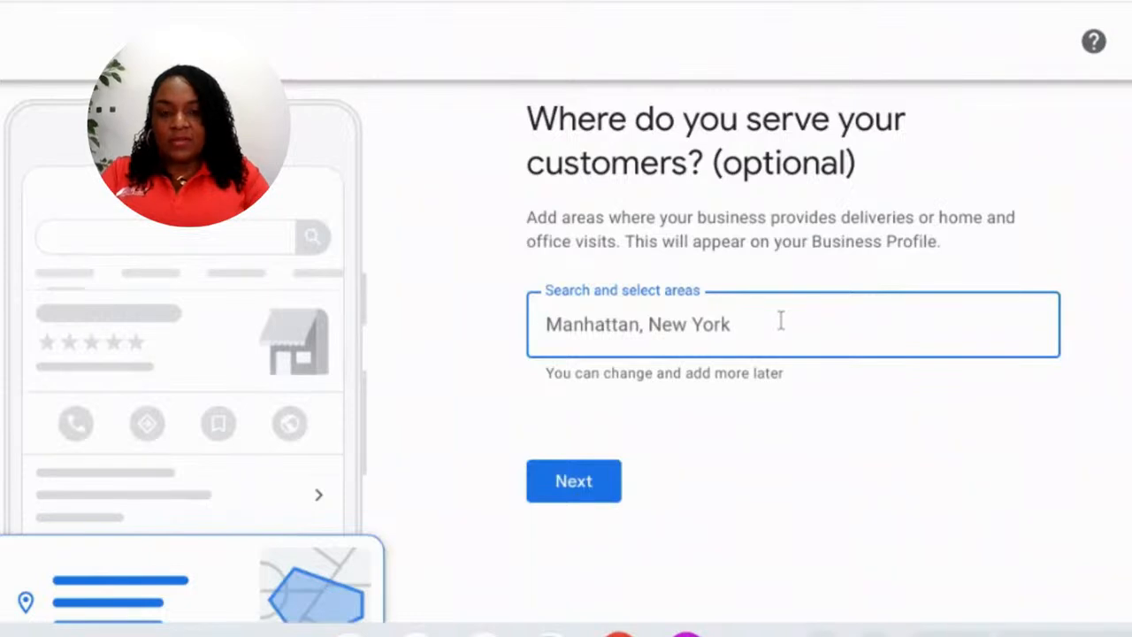
{"action": "type", "text": "Jacksonville"}
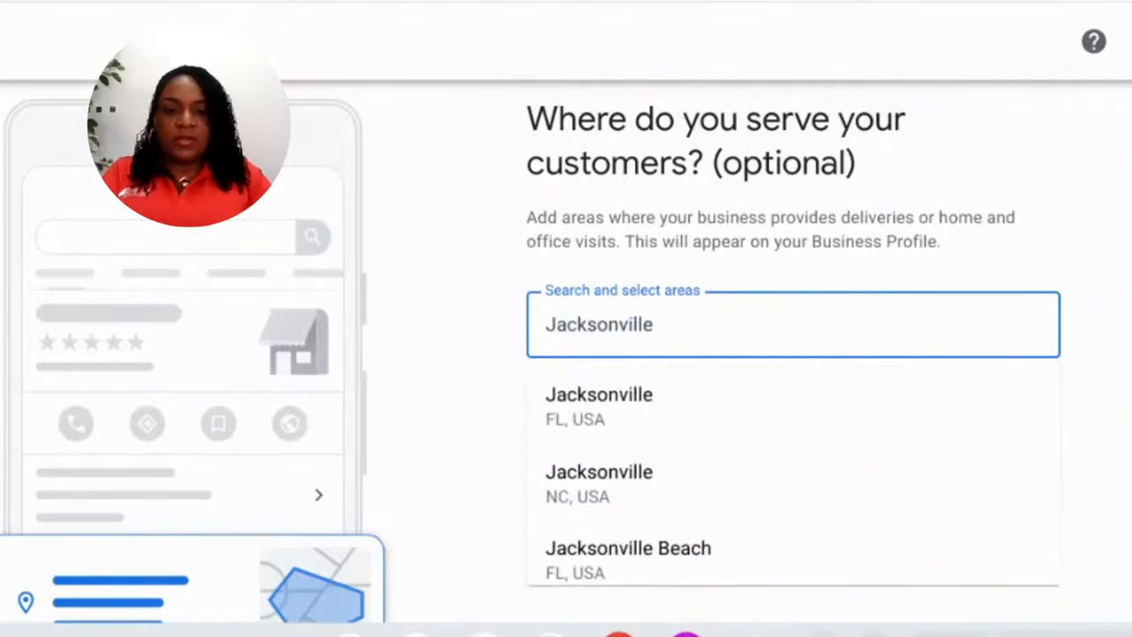
{"action": "left_click", "coordinate": [697, 409]}
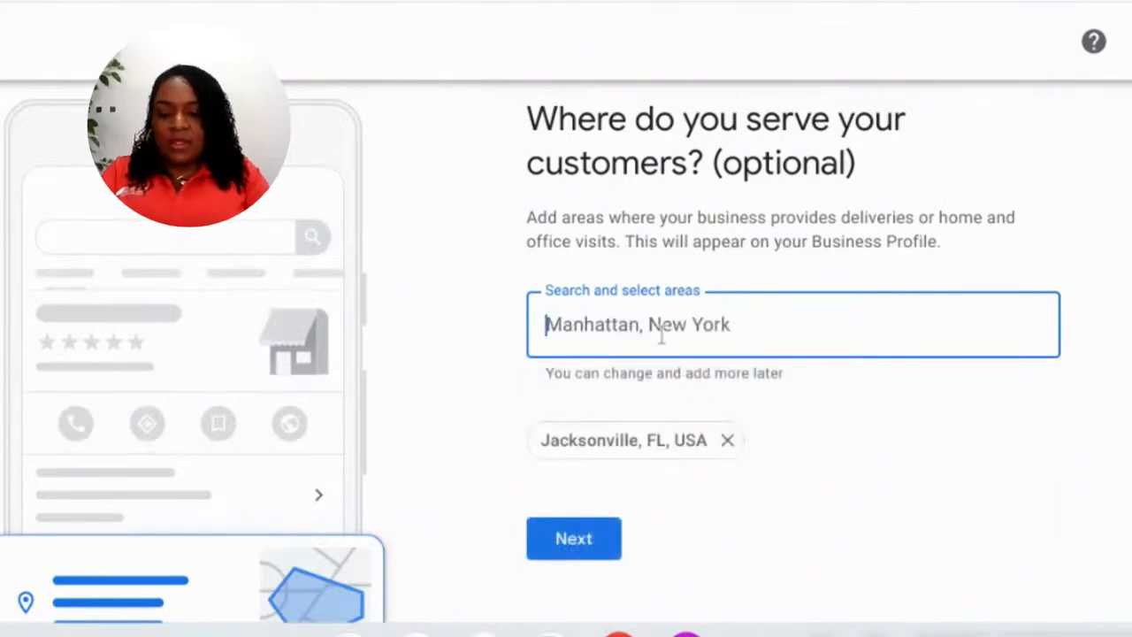
{"action": "type", "text": "Or"}
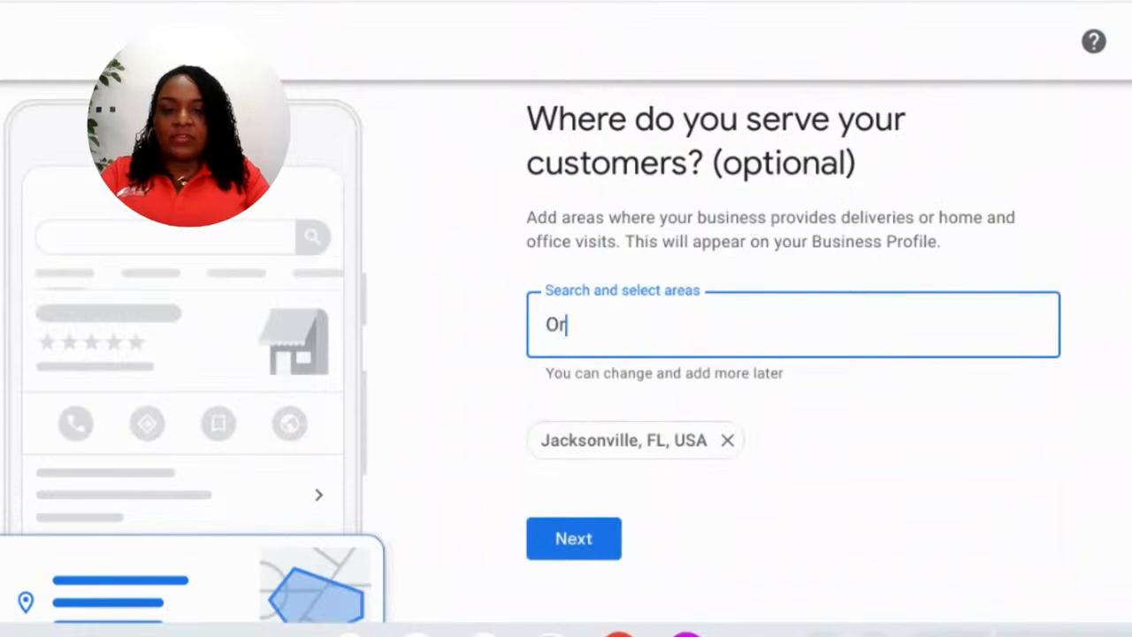
{"action": "type", "text": "angel"}
{"action": "key", "text": "BackSpace"}
{"action": "type", "text": "Park"}
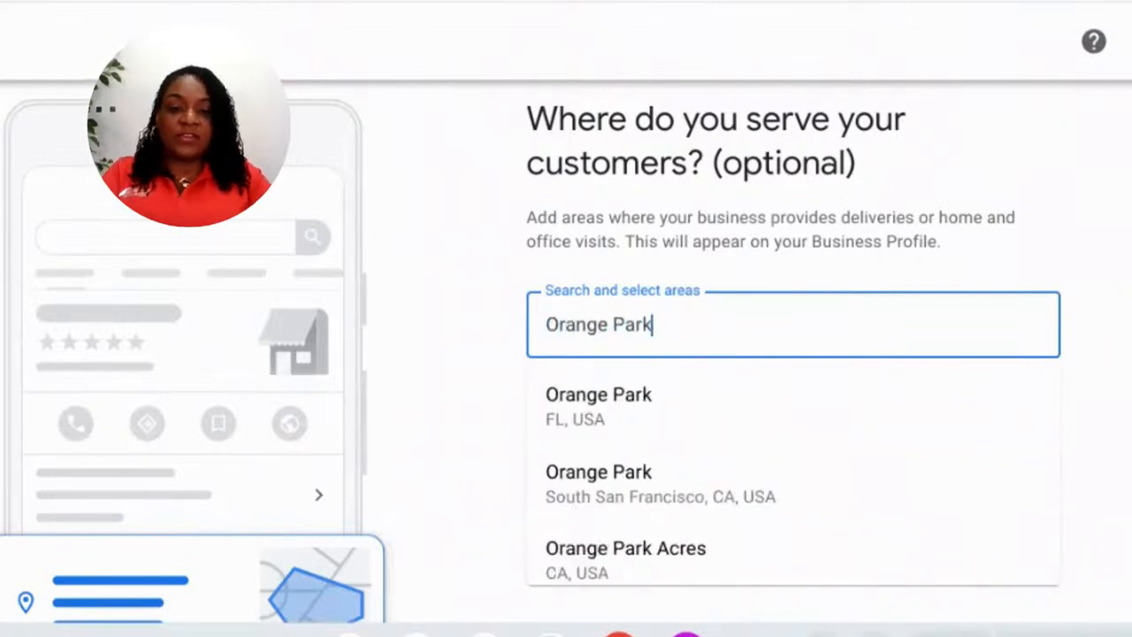
{"action": "left_click", "coordinate": [657, 412]}
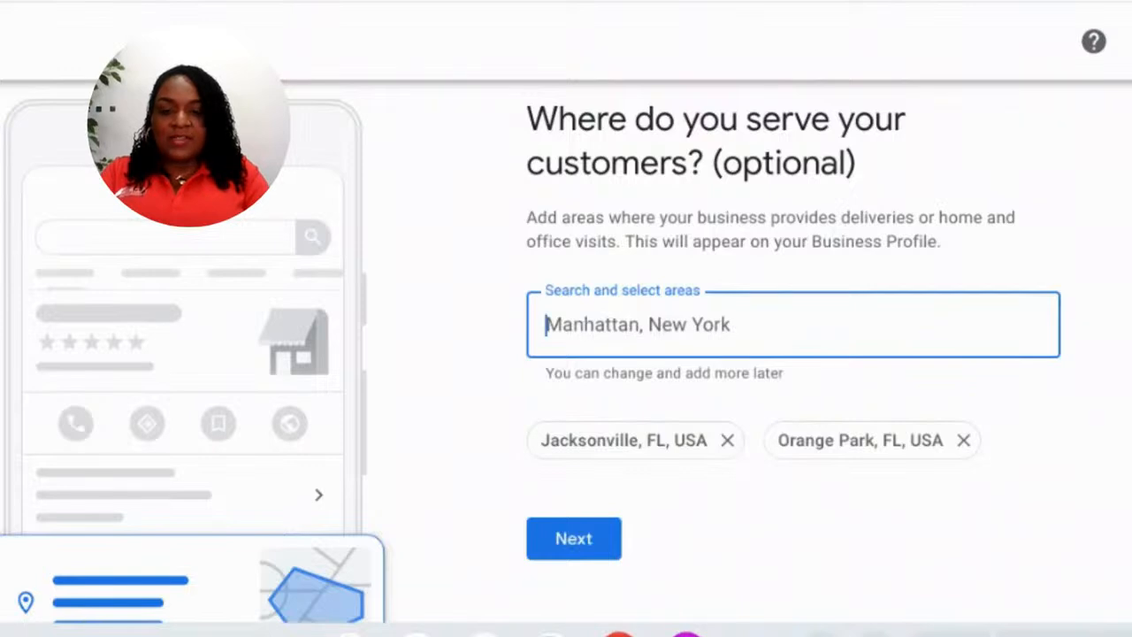
{"action": "type", "text": "Tallah"}
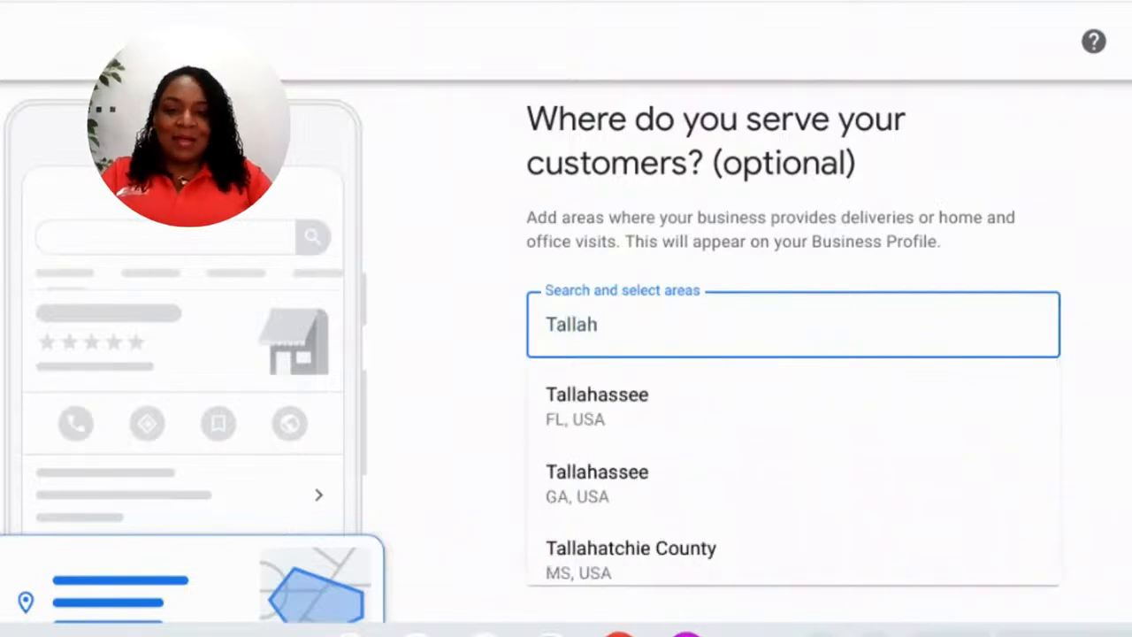
{"action": "left_click", "coordinate": [589, 404]}
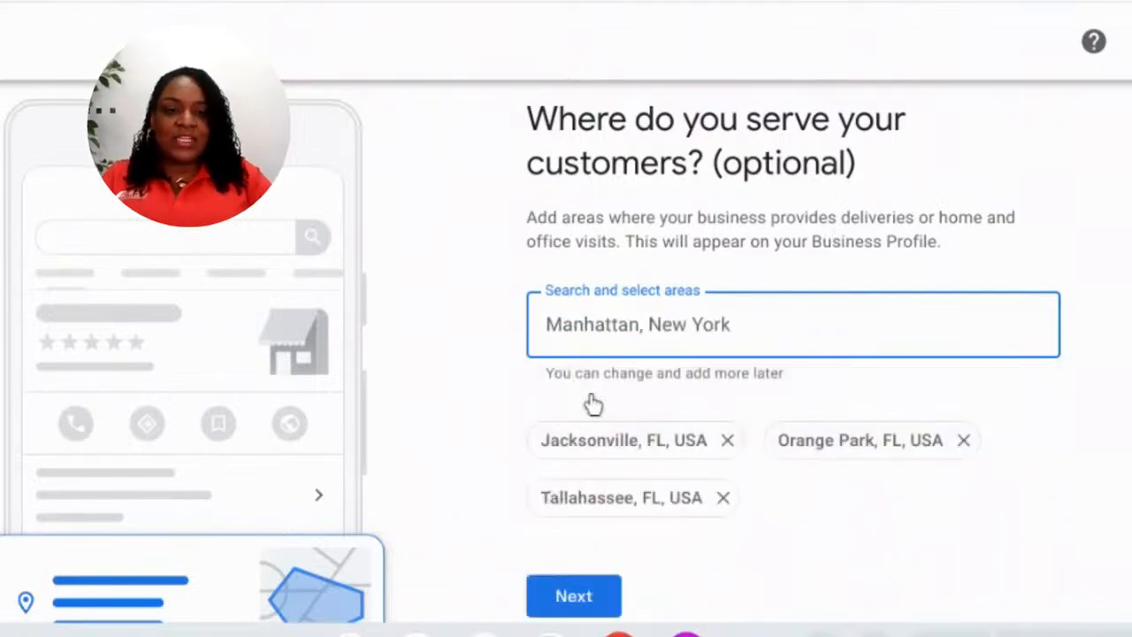
{"action": "scroll", "coordinate": [1124, 257], "scroll_direction": "down", "scroll_amount": 1}
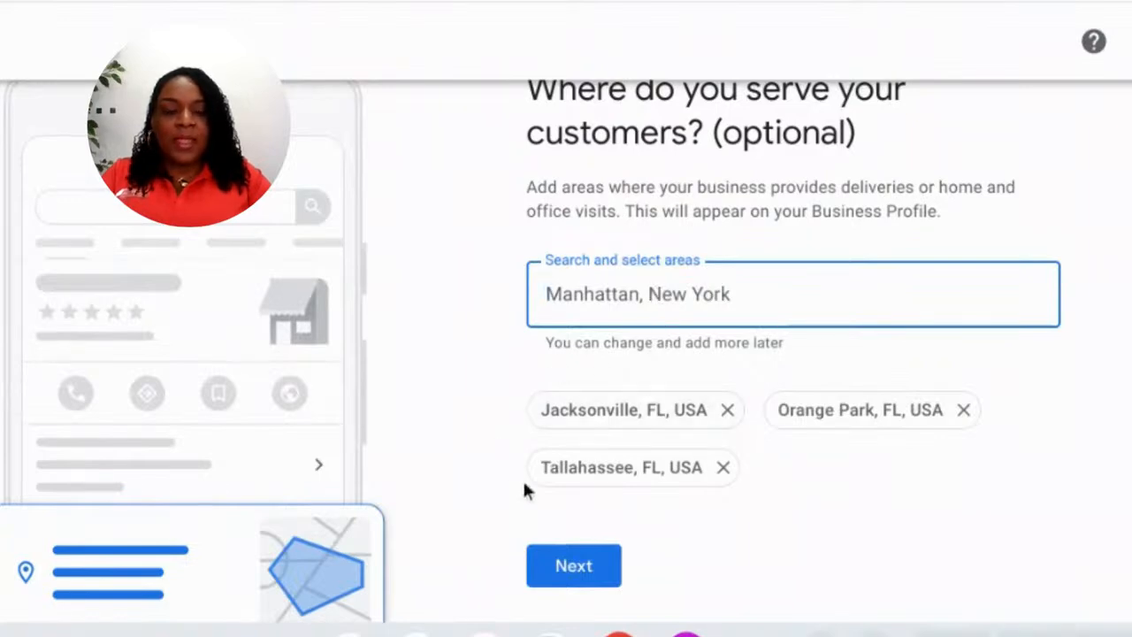
{"action": "left_click", "coordinate": [577, 567]}
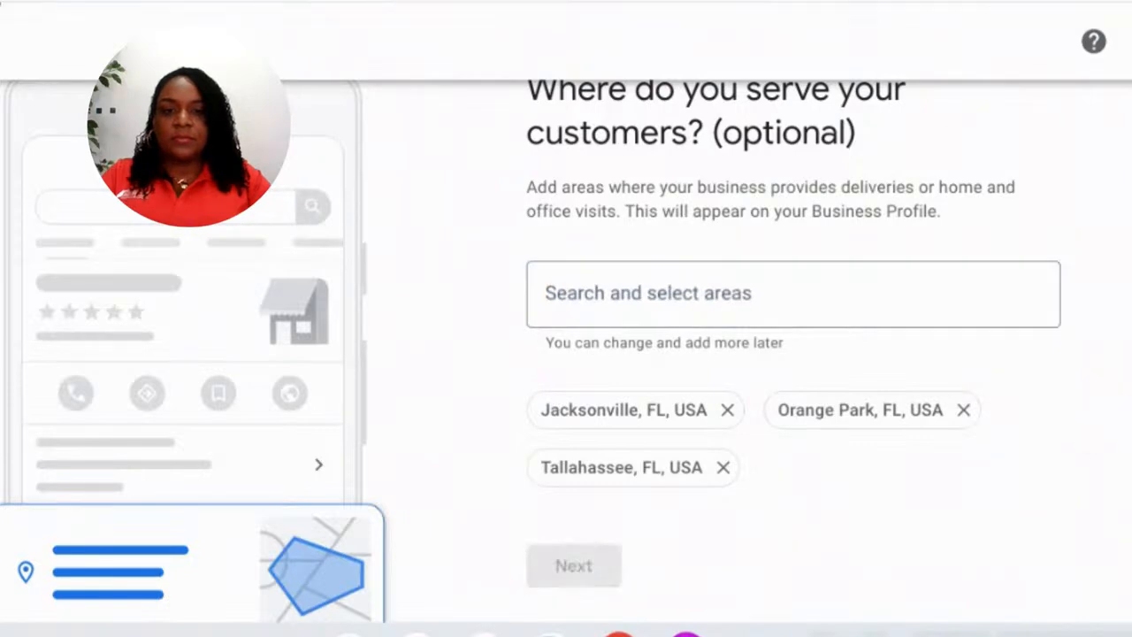
- Enter the business phone number, leave the website blank, and continue
{"action": "left_click", "coordinate": [758, 273]}
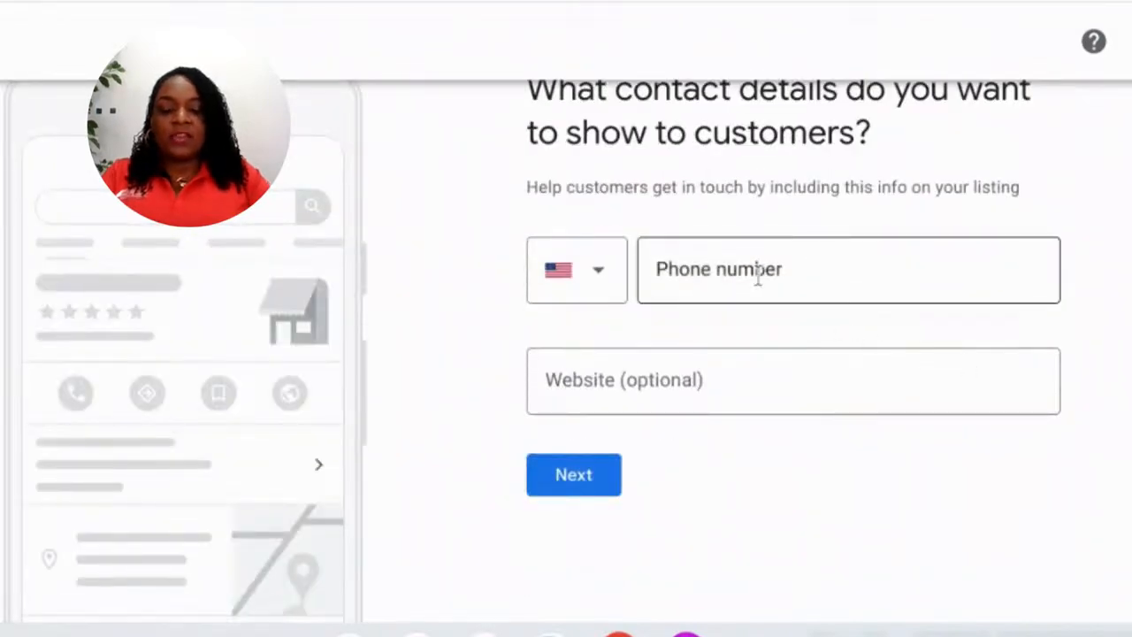
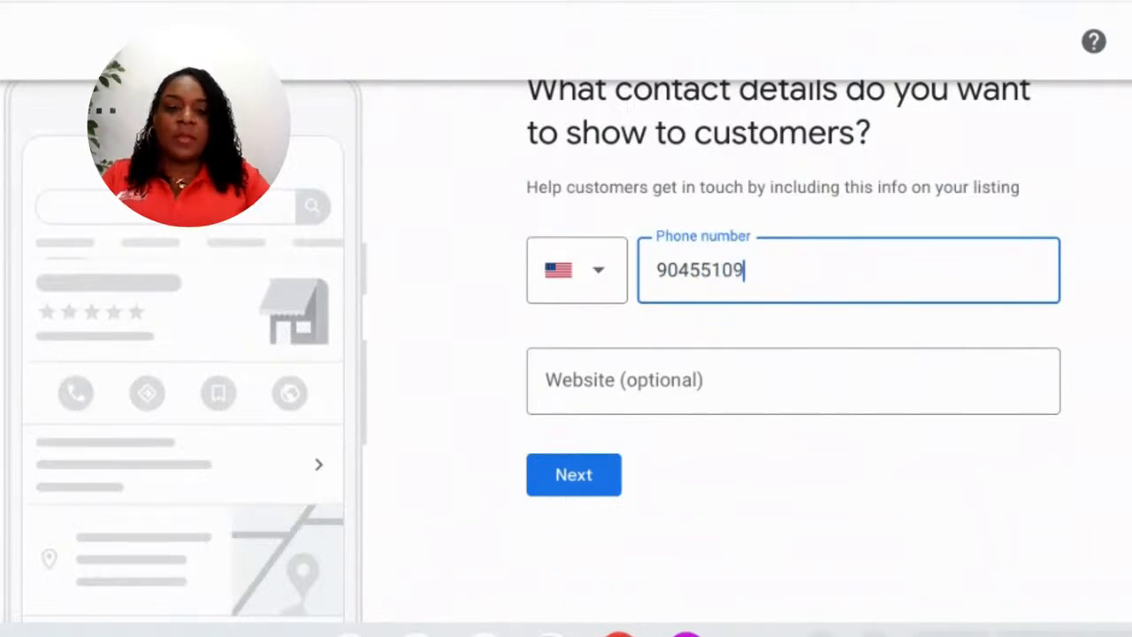
{"action": "left_click", "coordinate": [705, 380]}
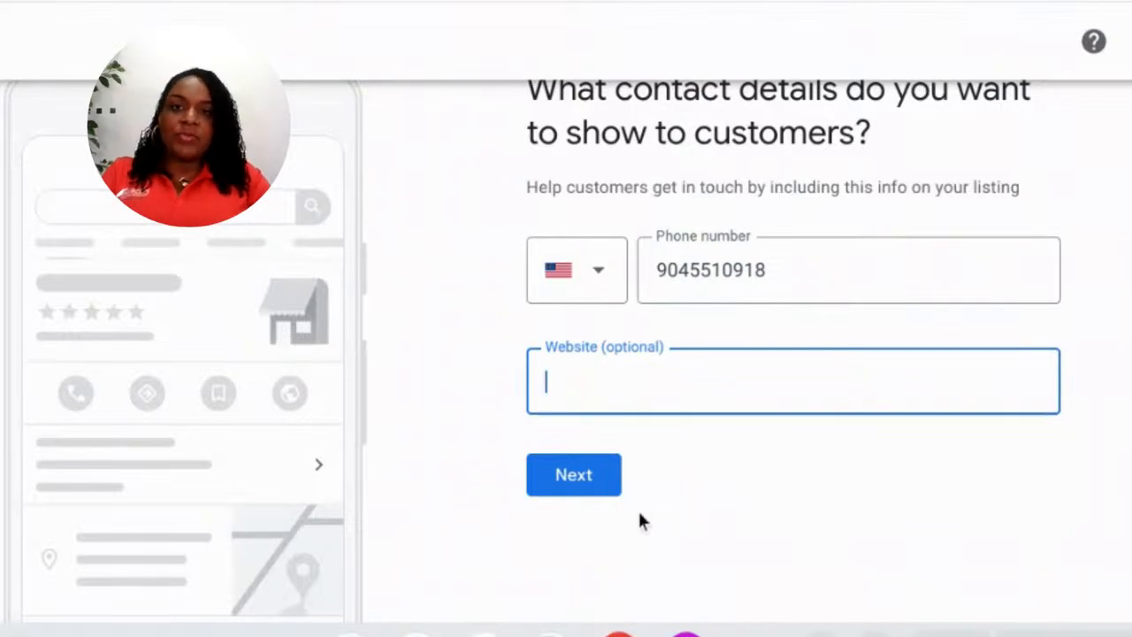
{"action": "left_click", "coordinate": [589, 496]}
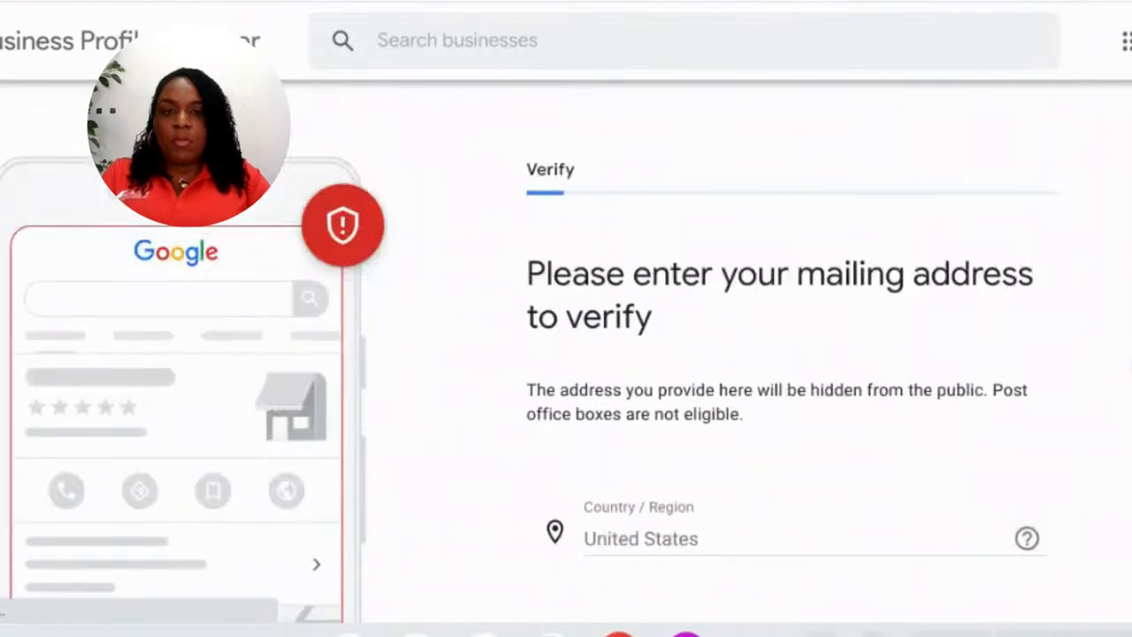
- Fill in the street address from a suggestion, add the unit as a second line, and submit
{"action": "scroll", "coordinate": [1043, 318], "scroll_direction": "down", "scroll_amount": 2}
{"action": "scroll", "coordinate": [1041, 323], "scroll_direction": "down", "scroll_amount": 4}
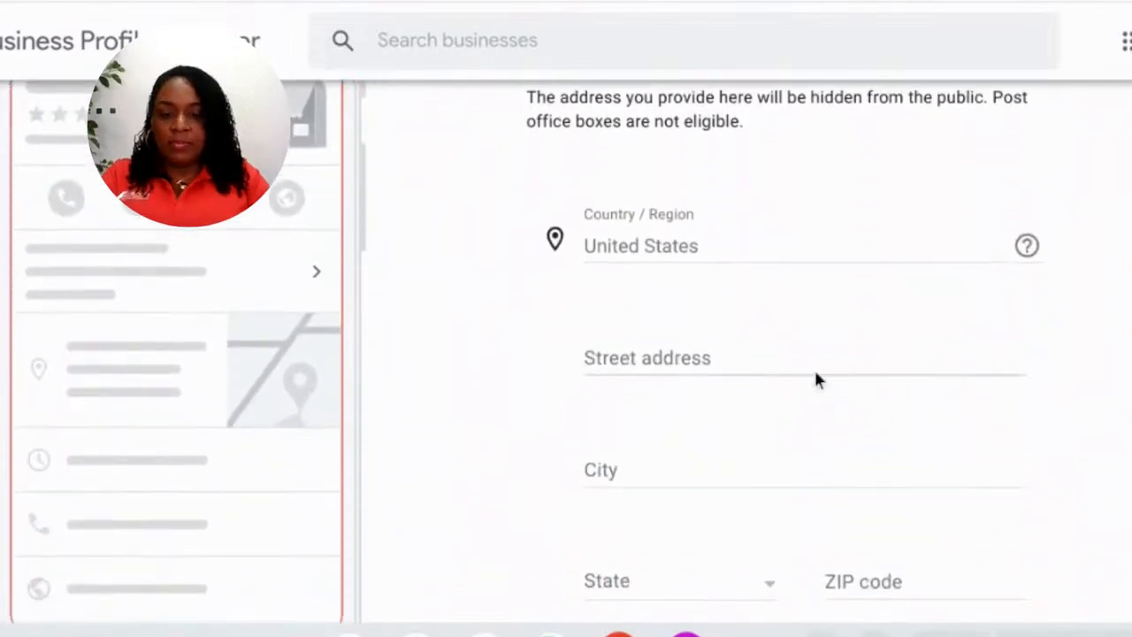
{"action": "left_click", "coordinate": [809, 358]}
{"action": "type", "text": "5310"}
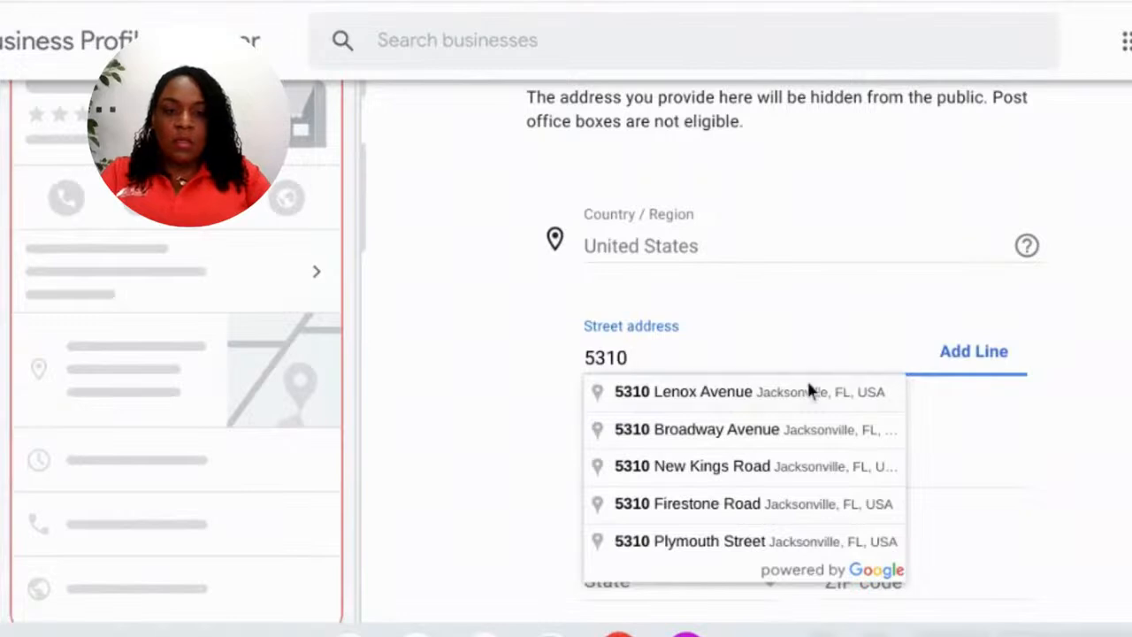
{"action": "left_click", "coordinate": [807, 392]}
{"action": "left_click", "coordinate": [999, 351]}
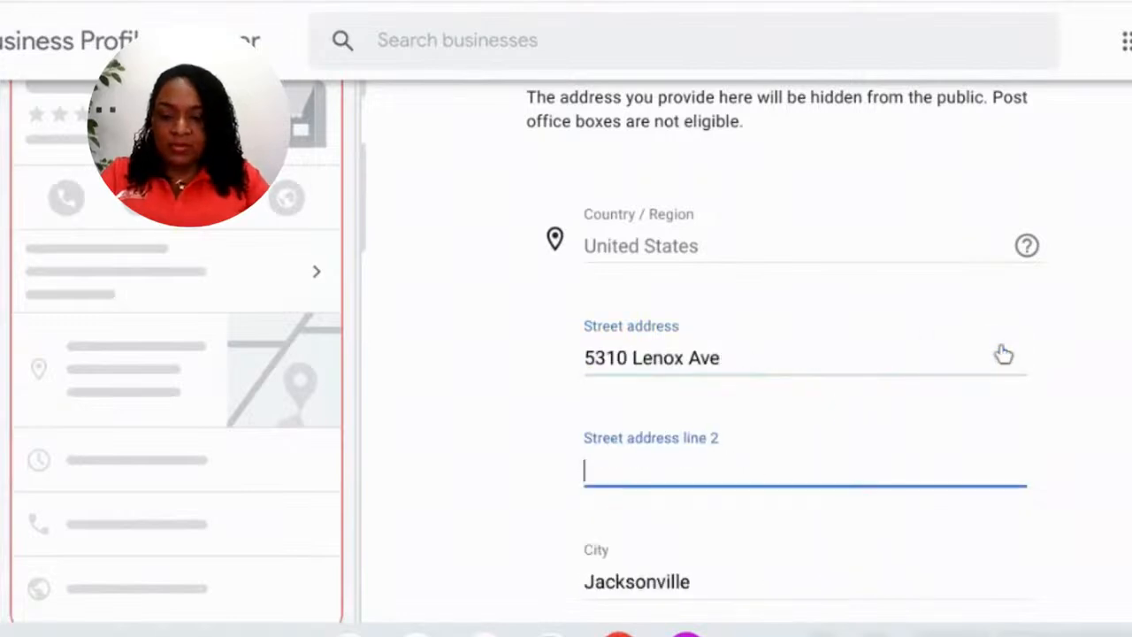
{"action": "type", "text": "21B"}
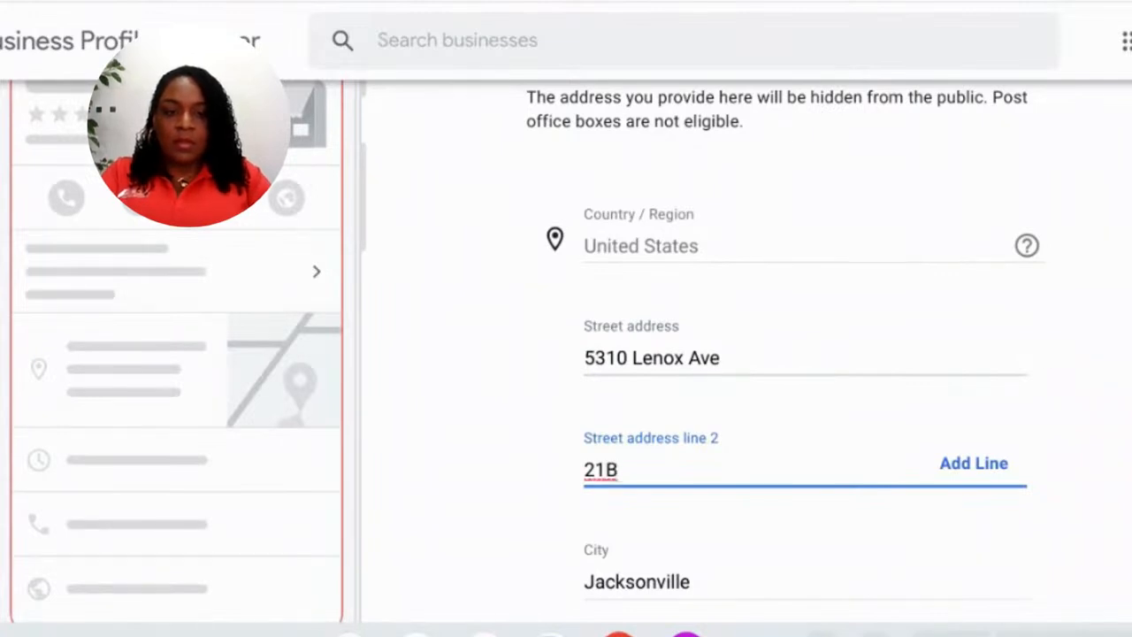
{"action": "left_click", "coordinate": [1041, 483]}
{"action": "scroll", "coordinate": [1040, 483], "scroll_direction": "down", "scroll_amount": 3}
{"action": "left_click", "coordinate": [780, 586]}
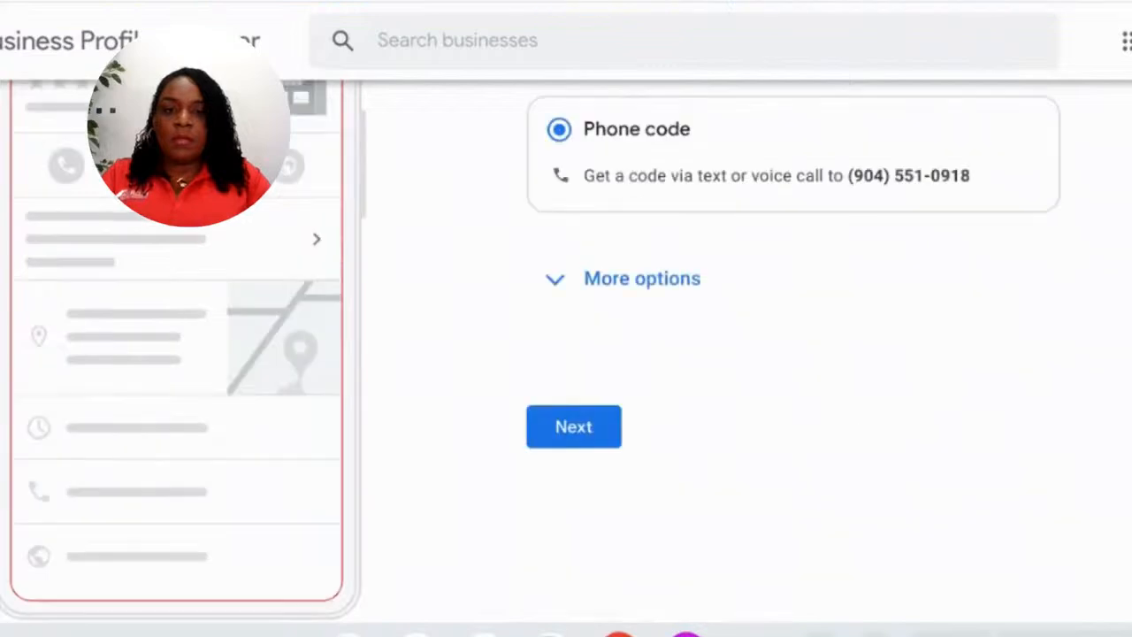
- Choose Verify later under More options and confirm postponing verification
{"action": "scroll", "coordinate": [1017, 367], "scroll_direction": "up", "scroll_amount": 1}
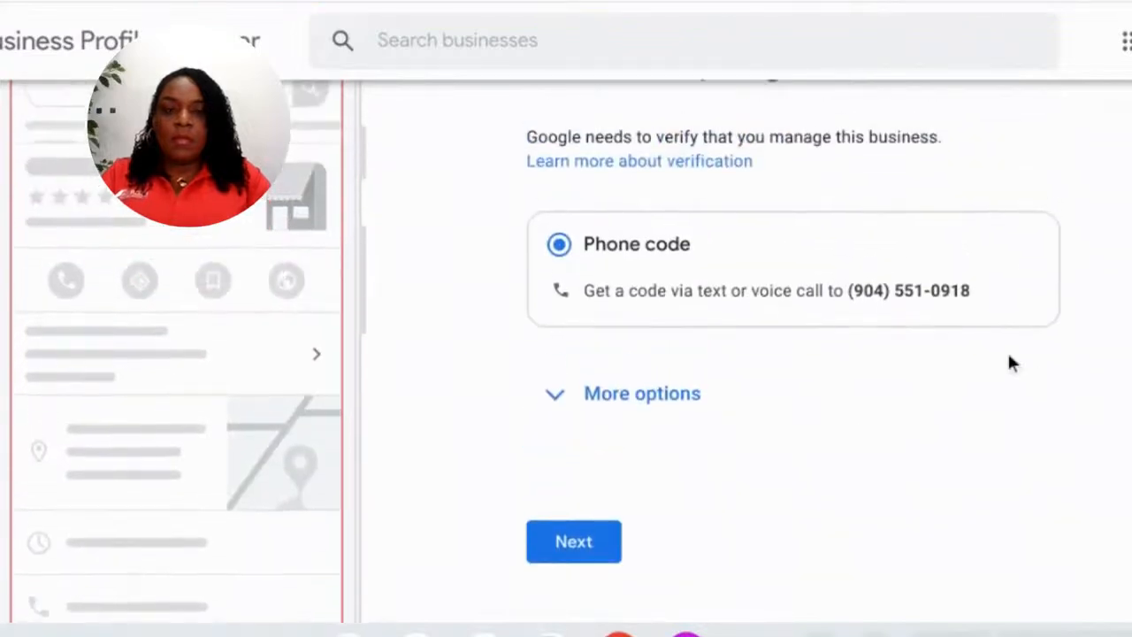
{"action": "scroll", "coordinate": [1007, 350], "scroll_direction": "up", "scroll_amount": 1}
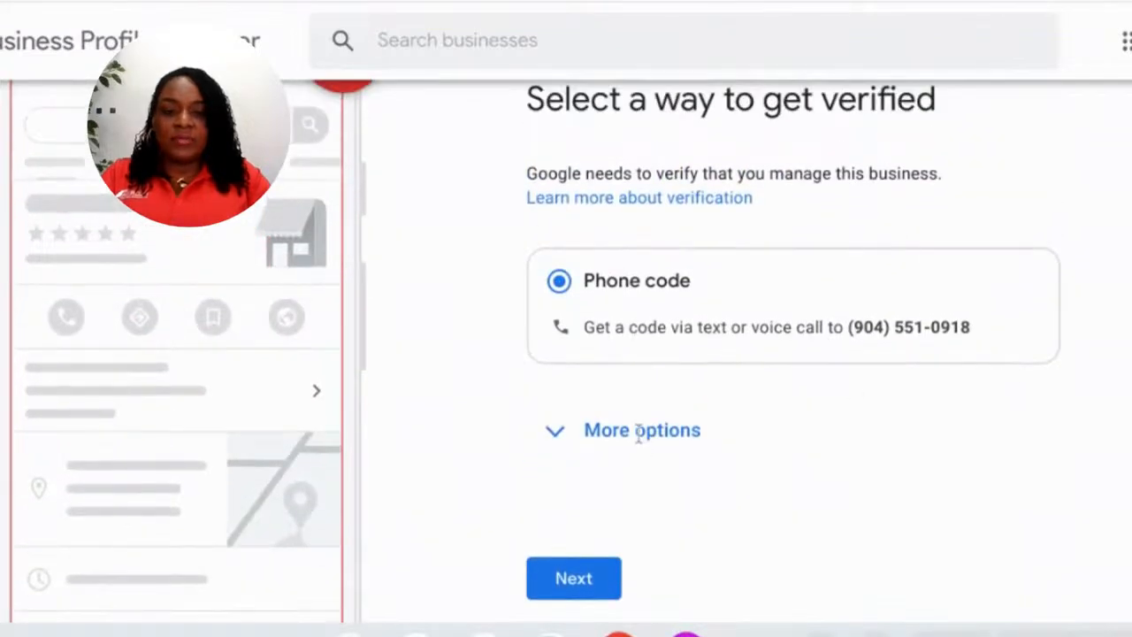
{"action": "left_click", "coordinate": [554, 431]}
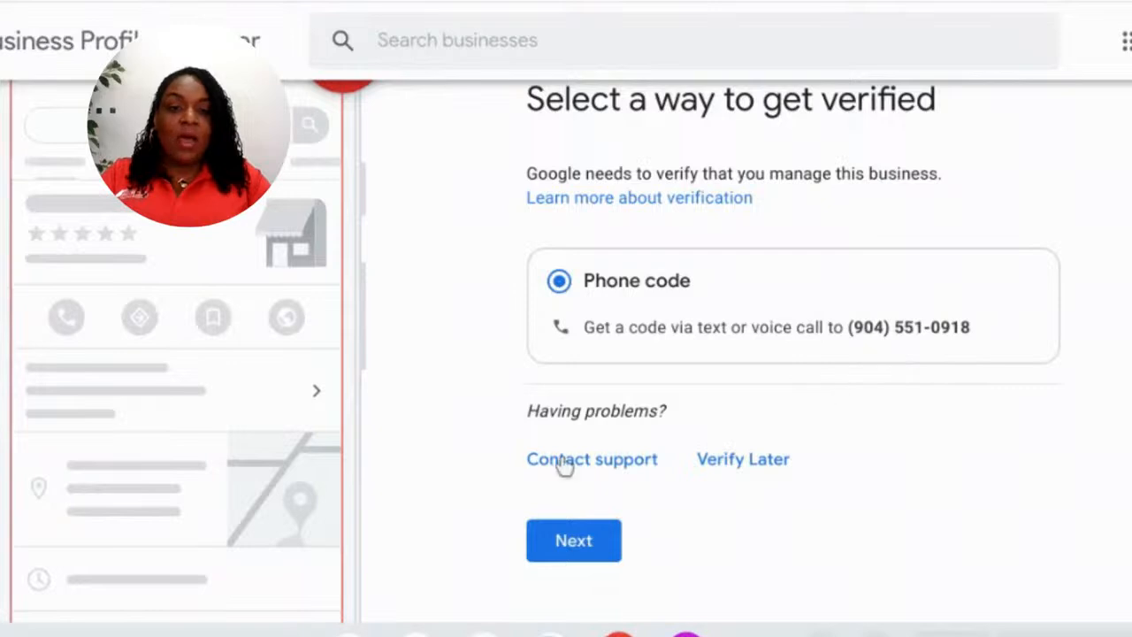
{"action": "left_click", "coordinate": [752, 461]}
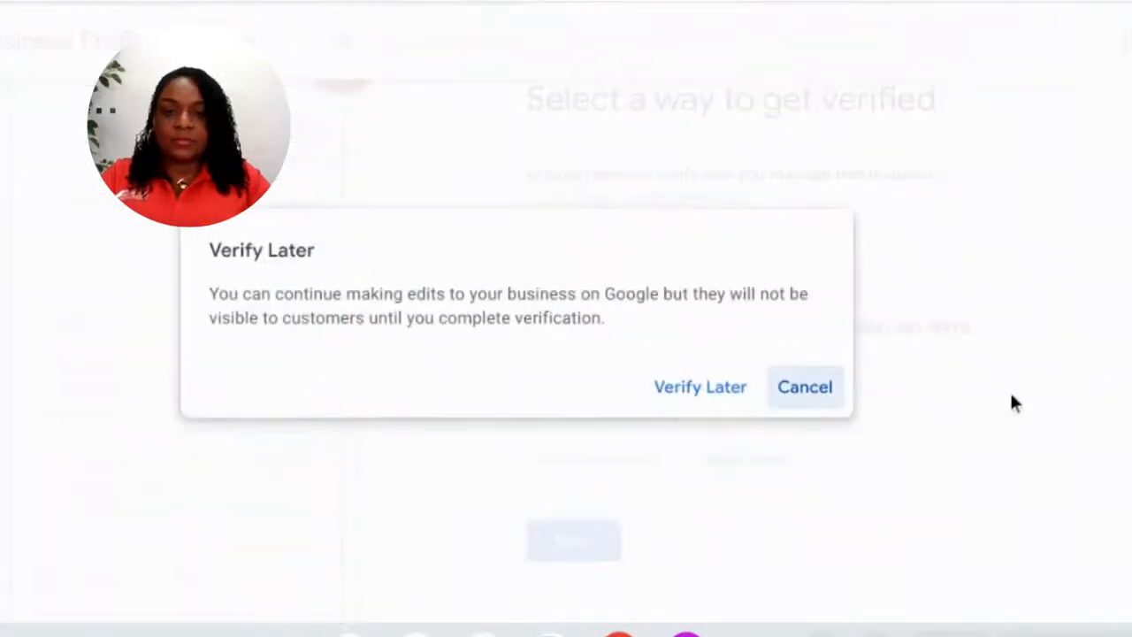
{"action": "left_click", "coordinate": [720, 399]}
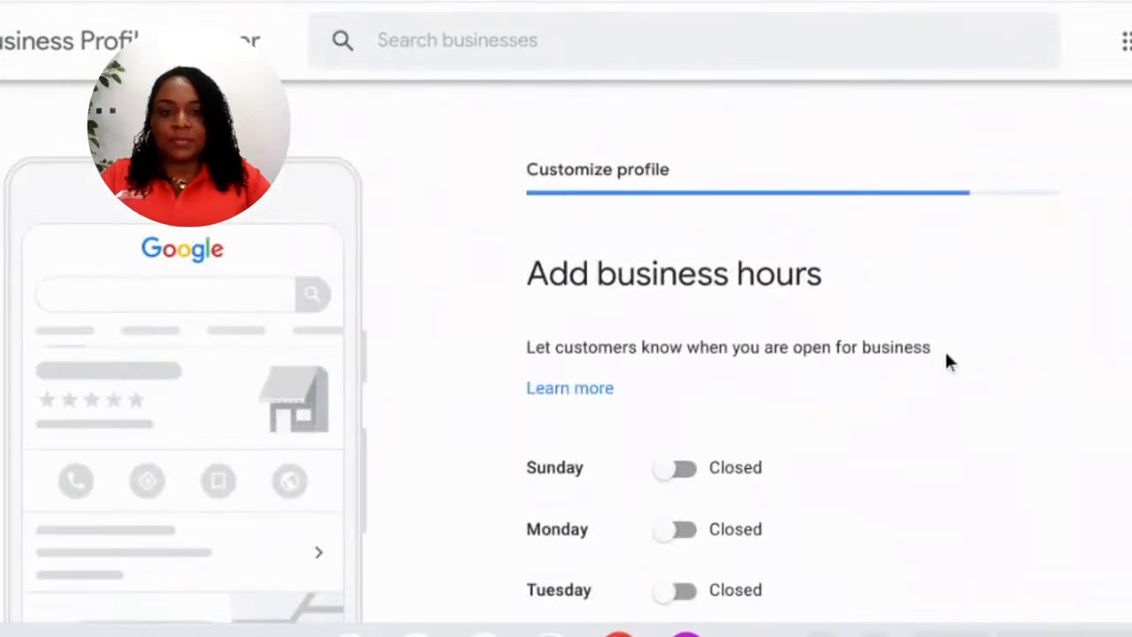
- Open Sunday, Monday and Tuesday for 24 hours
{"action": "scroll", "coordinate": [946, 349], "scroll_direction": "down", "scroll_amount": 2}
{"action": "scroll", "coordinate": [937, 361], "scroll_direction": "up", "scroll_amount": 1}
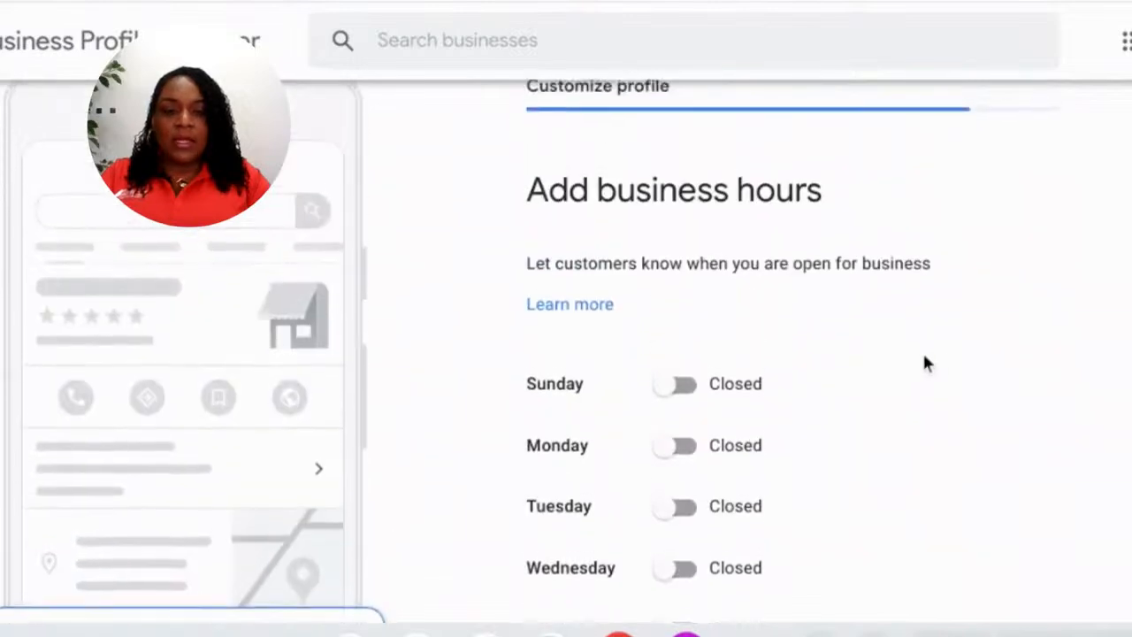
{"action": "left_click", "coordinate": [686, 423]}
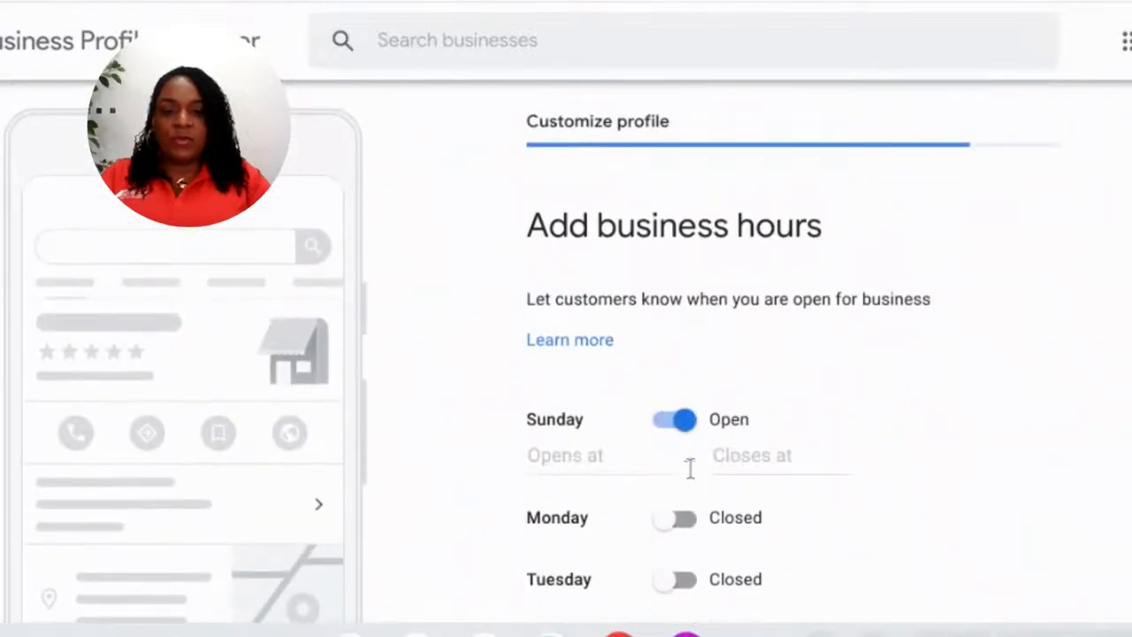
{"action": "left_click", "coordinate": [607, 460]}
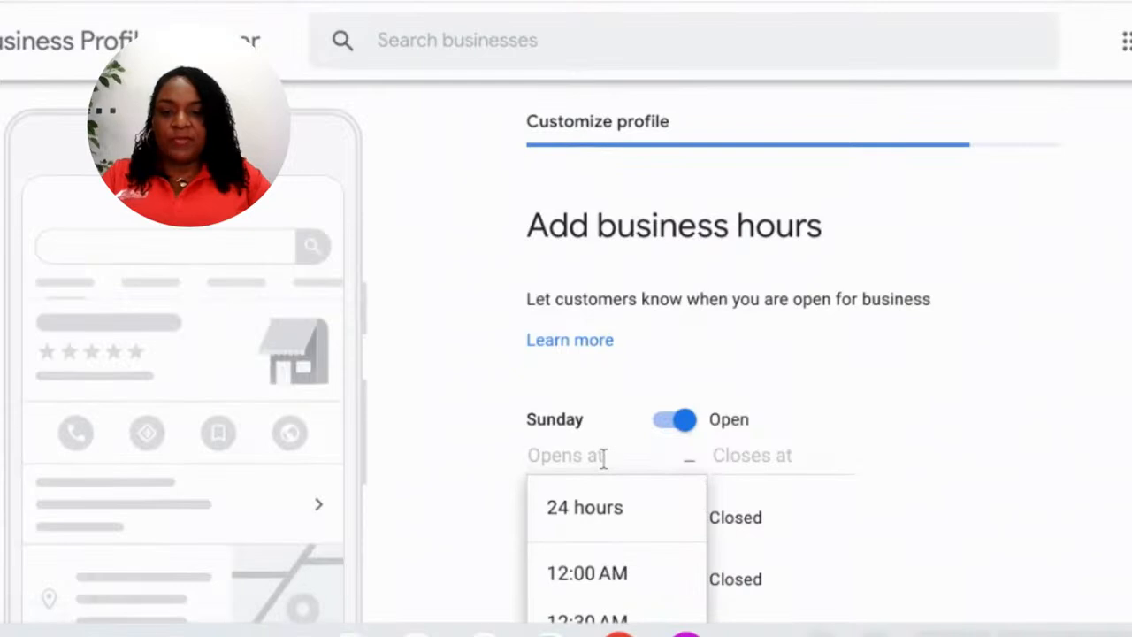
{"action": "left_click", "coordinate": [619, 512]}
{"action": "left_click", "coordinate": [682, 485]}
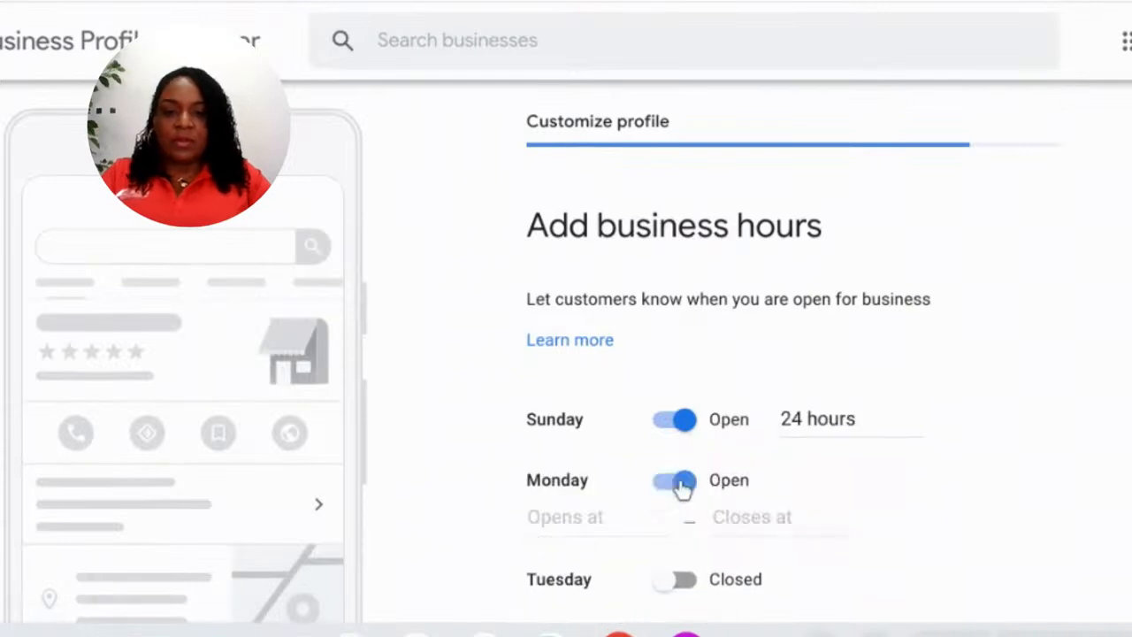
{"action": "scroll", "coordinate": [668, 500], "scroll_direction": "down", "scroll_amount": 2}
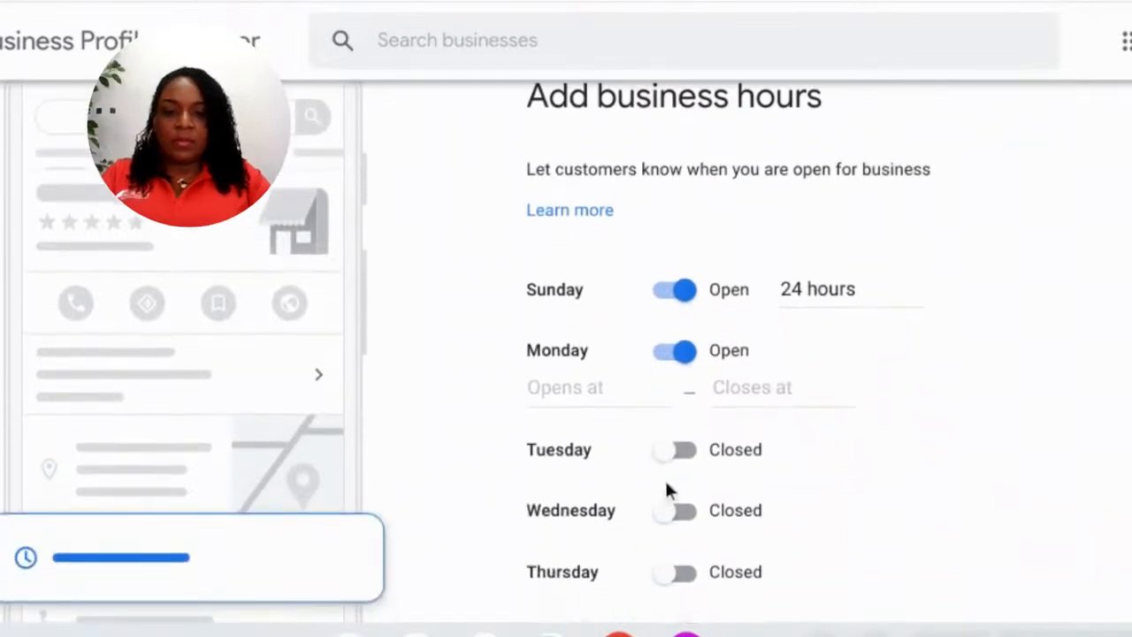
{"action": "left_click", "coordinate": [678, 456]}
{"action": "left_click", "coordinate": [595, 389]}
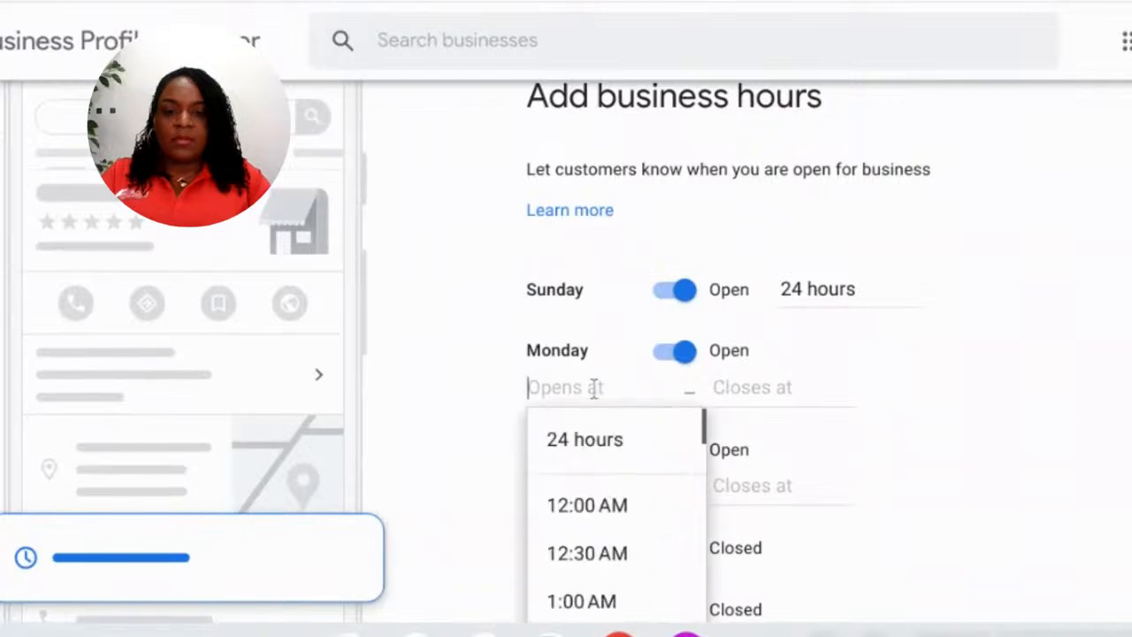
{"action": "left_click", "coordinate": [584, 439]}
{"action": "left_click", "coordinate": [580, 451]}
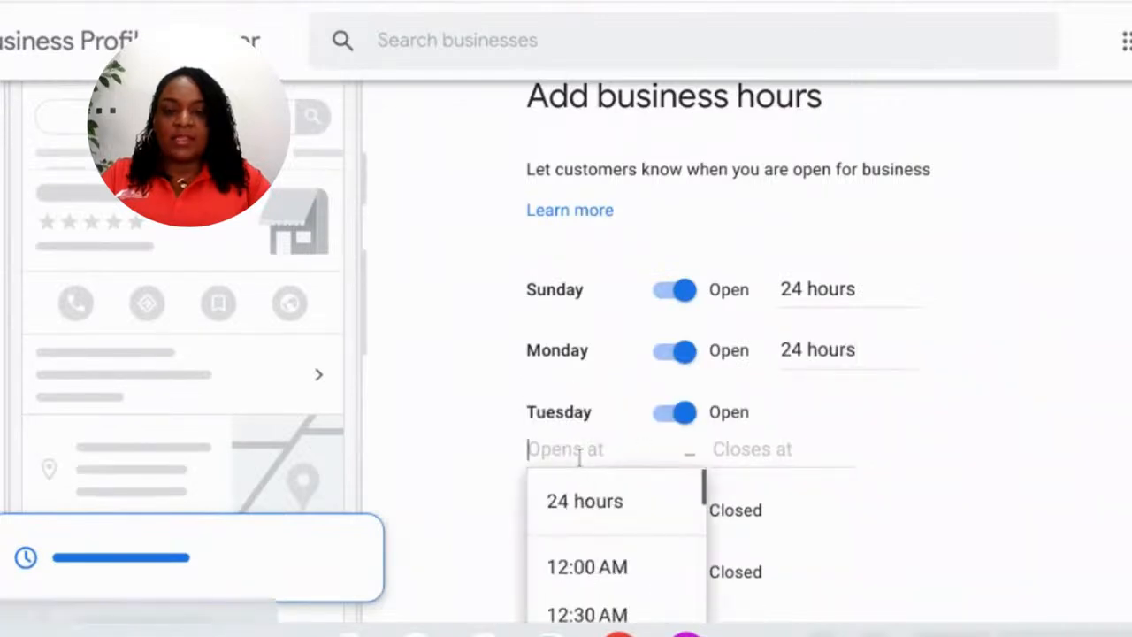
{"action": "left_click", "coordinate": [580, 506]}
- Open Wednesday, Thursday, Friday and Saturday for 24 hours
{"action": "scroll", "coordinate": [627, 470], "scroll_direction": "down", "scroll_amount": 2}
{"action": "left_click", "coordinate": [693, 331]}
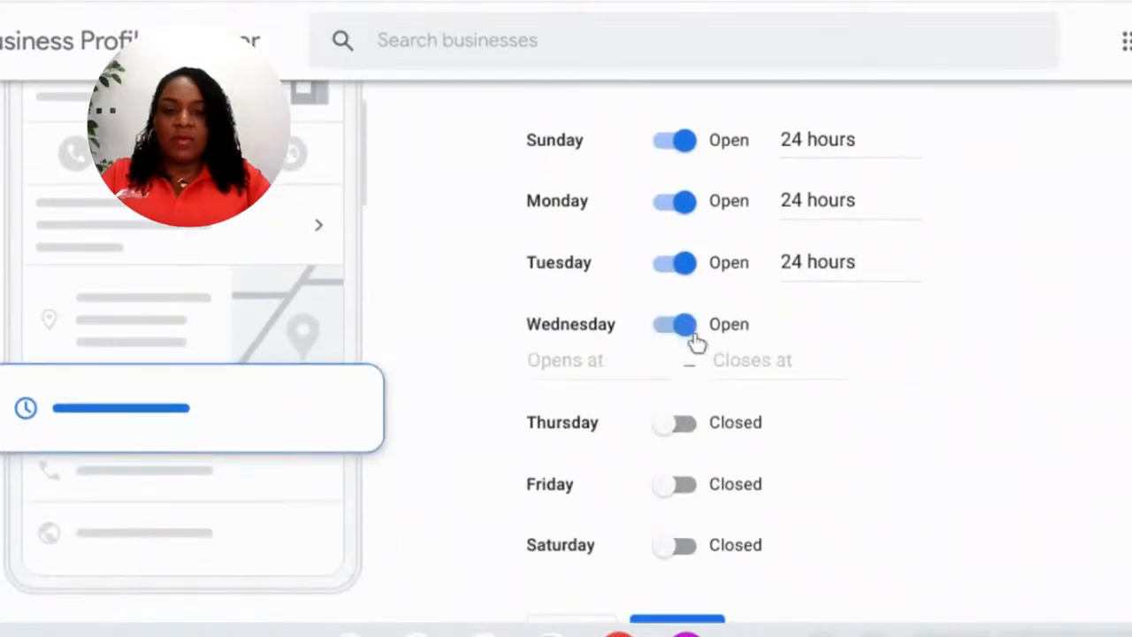
{"action": "left_click", "coordinate": [605, 363]}
{"action": "left_click", "coordinate": [594, 414]}
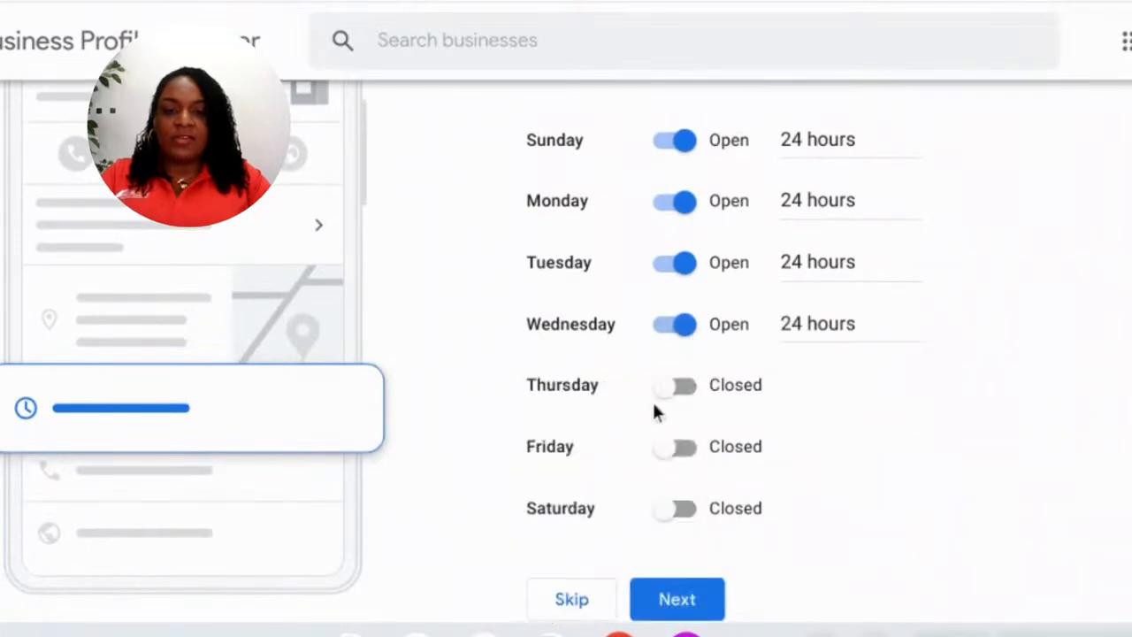
{"action": "left_click", "coordinate": [681, 389]}
{"action": "left_click", "coordinate": [583, 421]}
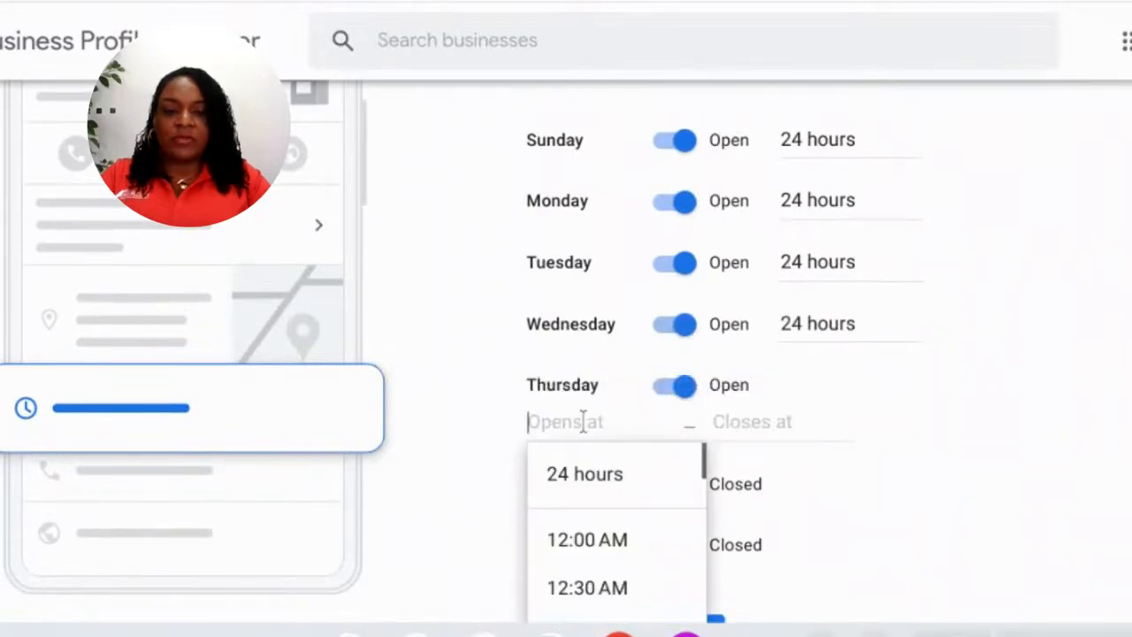
{"action": "left_click", "coordinate": [584, 471]}
{"action": "left_click", "coordinate": [680, 451]}
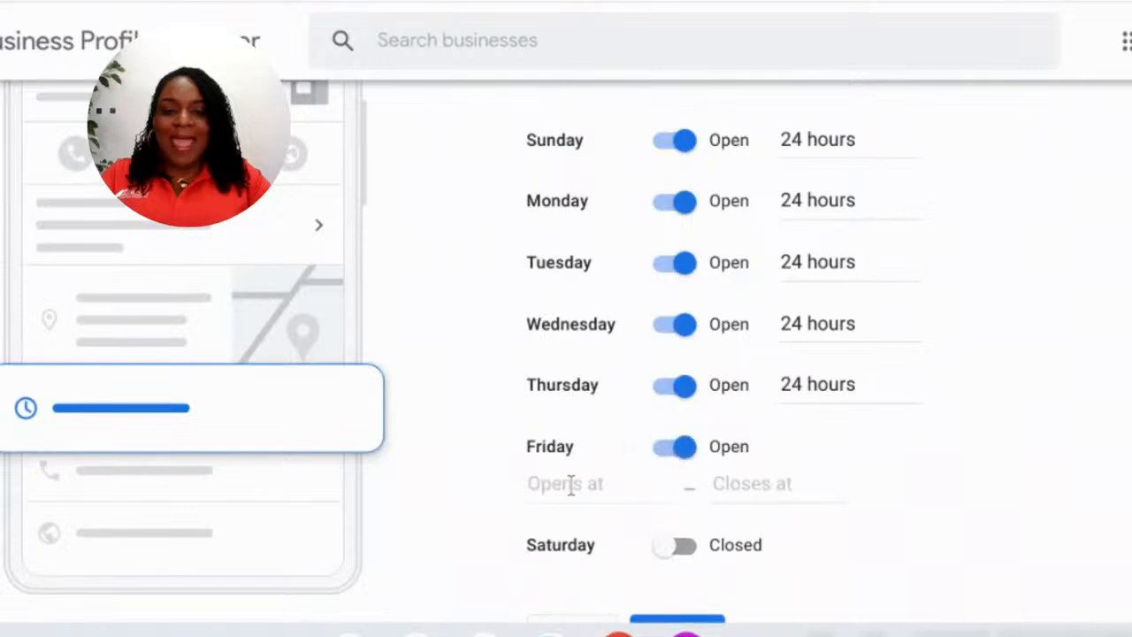
{"action": "left_click", "coordinate": [571, 483]}
{"action": "left_click", "coordinate": [571, 536]}
{"action": "scroll", "coordinate": [679, 468], "scroll_direction": "down", "scroll_amount": 1}
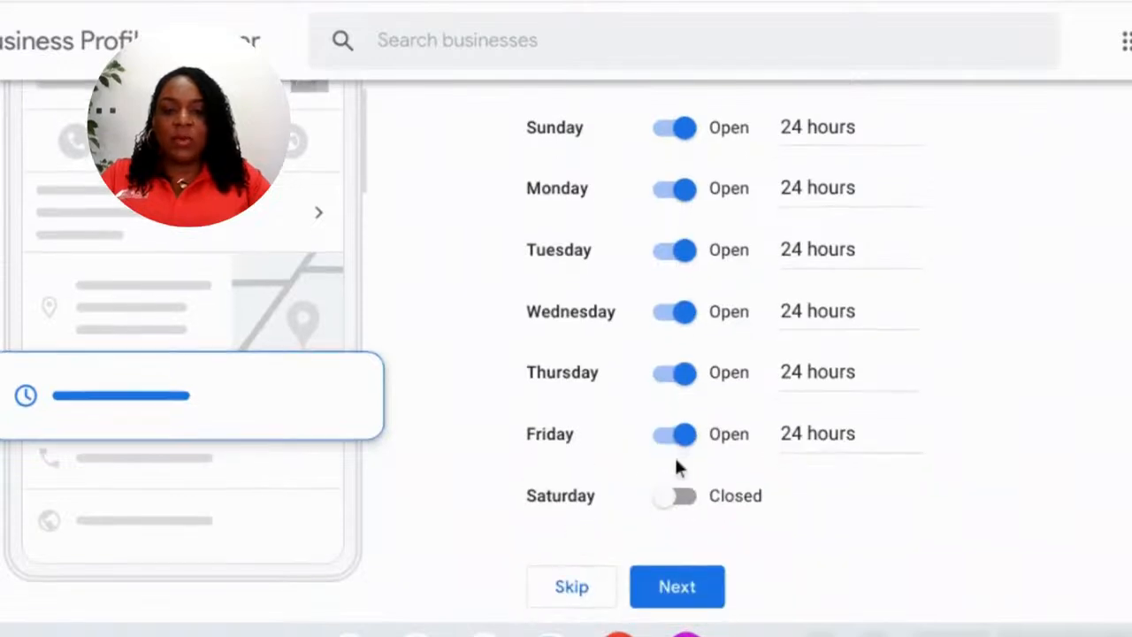
{"action": "left_click", "coordinate": [665, 500]}
{"action": "left_click", "coordinate": [562, 532]}
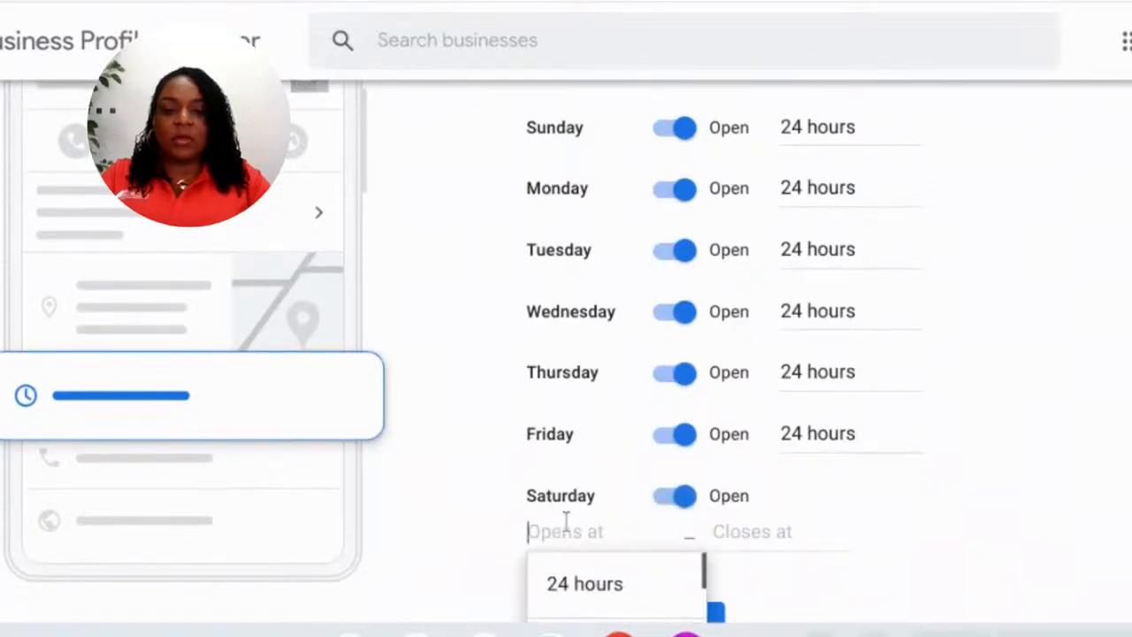
{"action": "left_click", "coordinate": [571, 582]}
{"action": "scroll", "coordinate": [1059, 351], "scroll_direction": "down", "scroll_amount": 1}
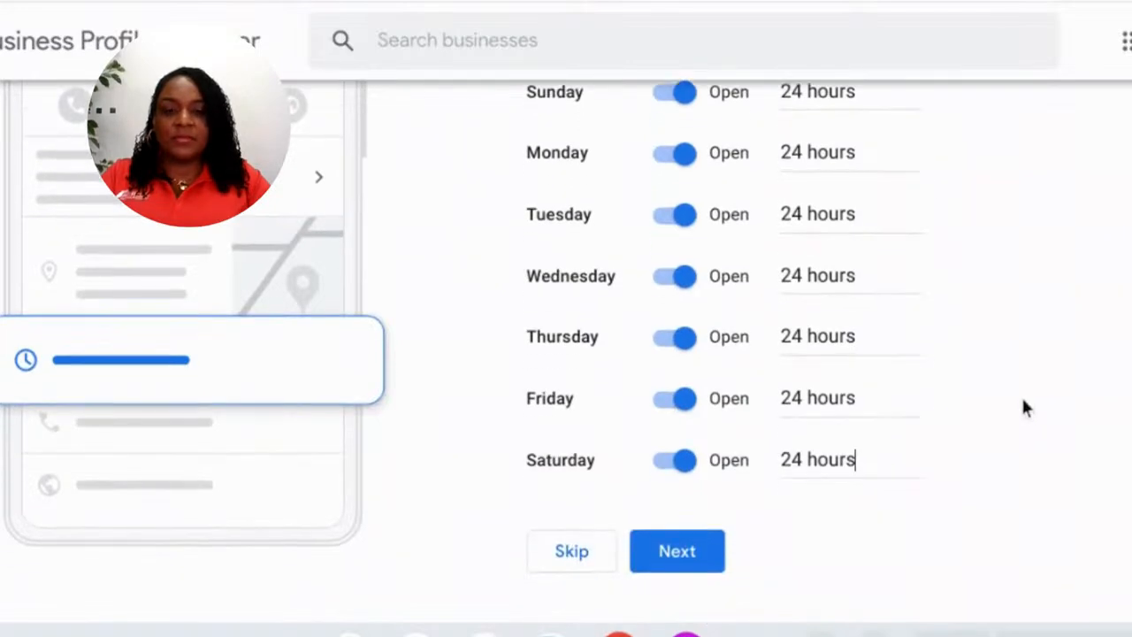
- Save the hours, leave Accept Messages switched off, and continue
{"action": "left_click", "coordinate": [681, 550]}
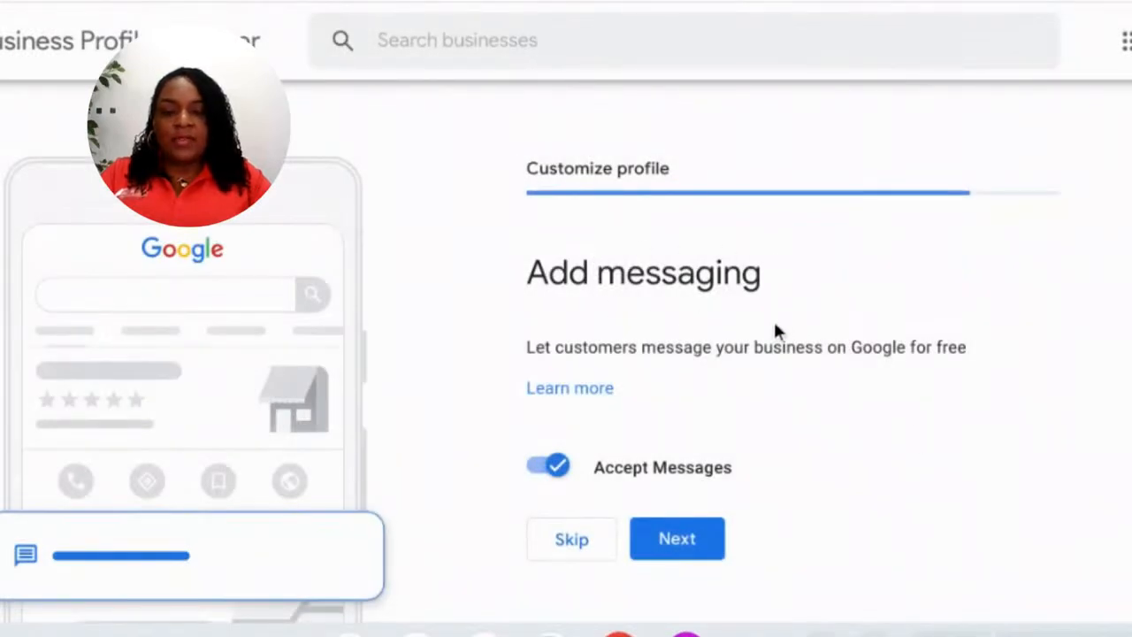
{"action": "left_click", "coordinate": [566, 467]}
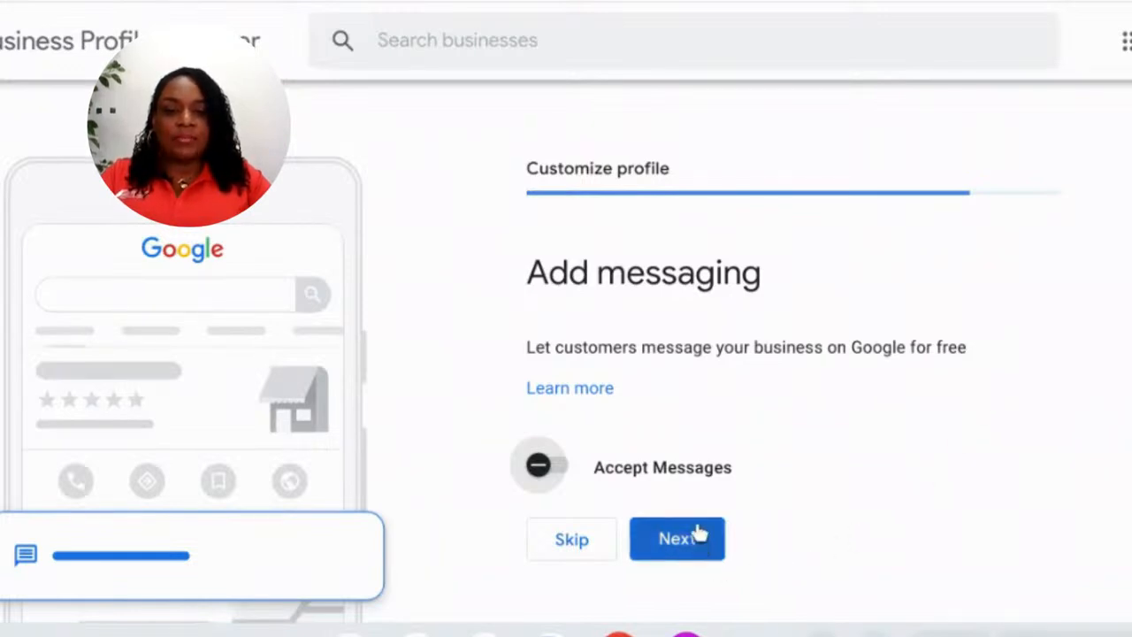
{"action": "left_click", "coordinate": [551, 471]}
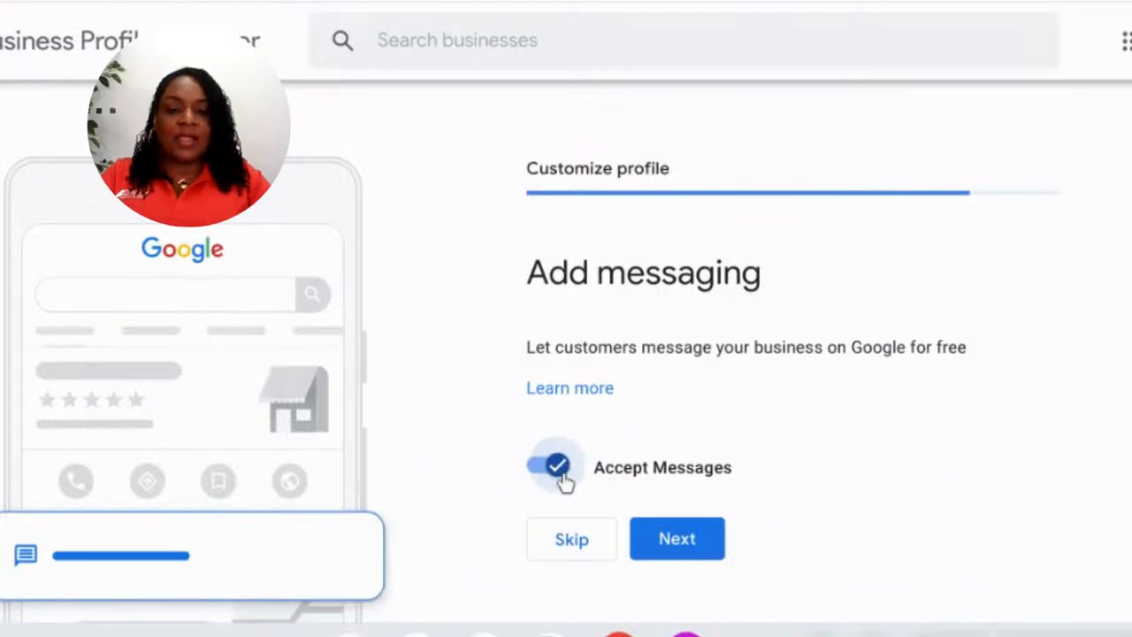
{"action": "left_click", "coordinate": [557, 476]}
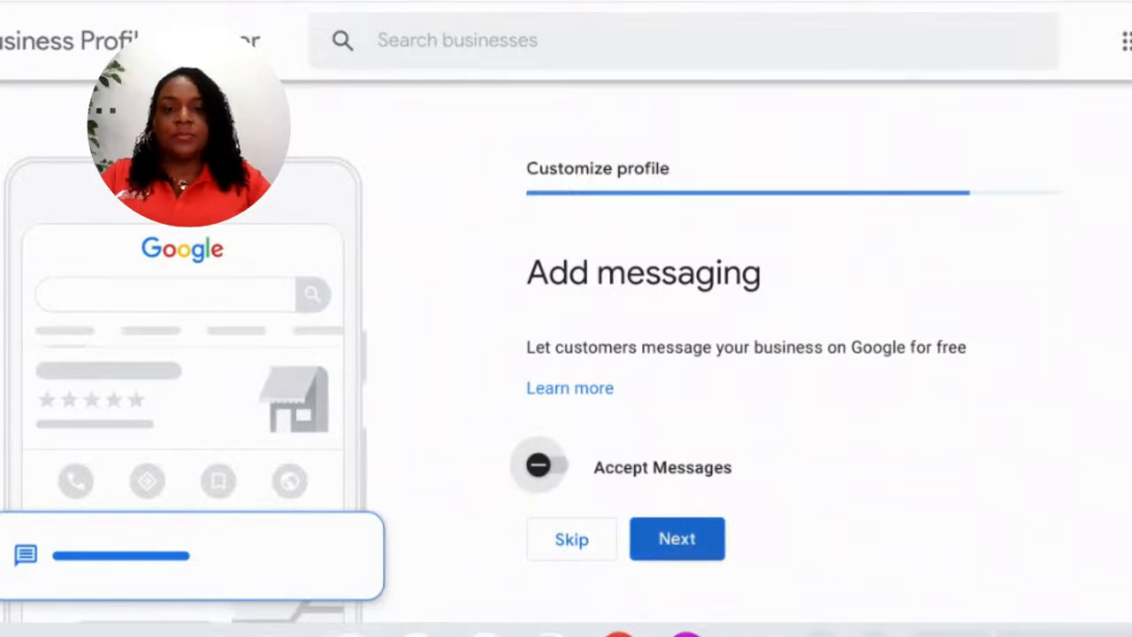
{"action": "left_click", "coordinate": [677, 539]}
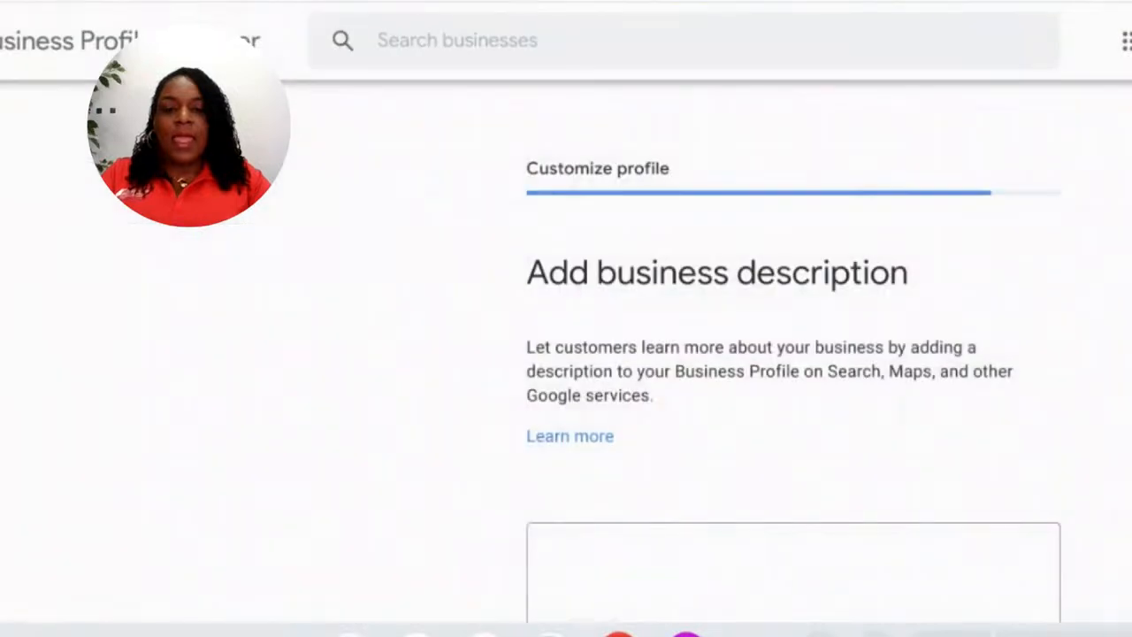
- Type the description beginning 'Fast and affordable Online Traffic School that is Florida DMV approved.'
{"action": "scroll", "coordinate": [810, 511], "scroll_direction": "down", "scroll_amount": 1}
{"action": "left_click", "coordinate": [808, 511]}
{"action": "type", "text": "Fast and "}
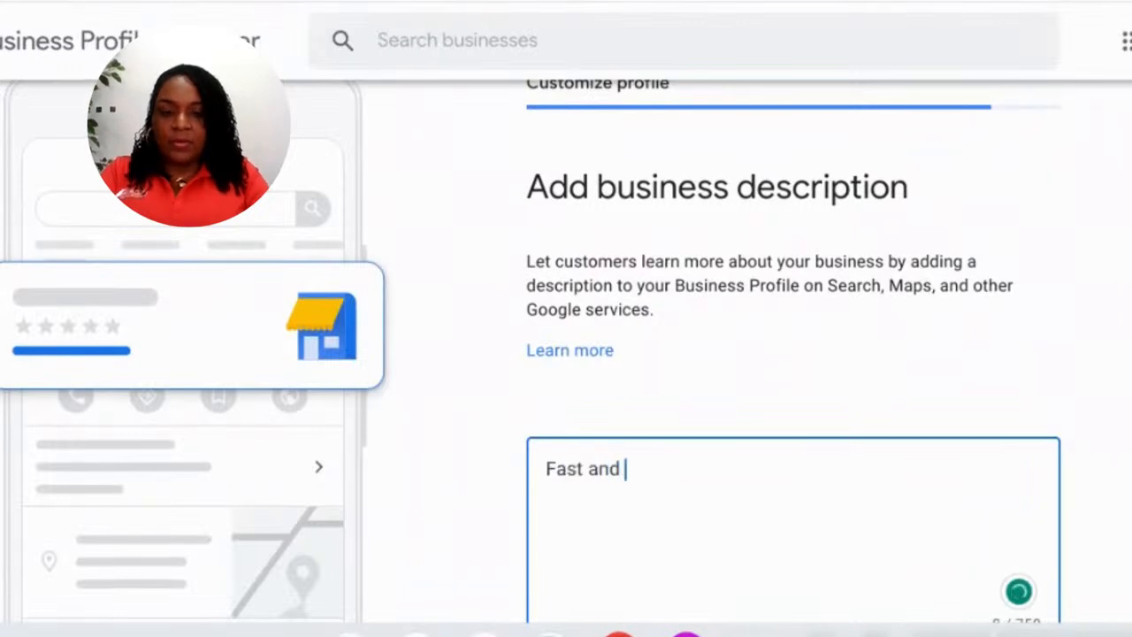
{"action": "type", "text": "affr"}
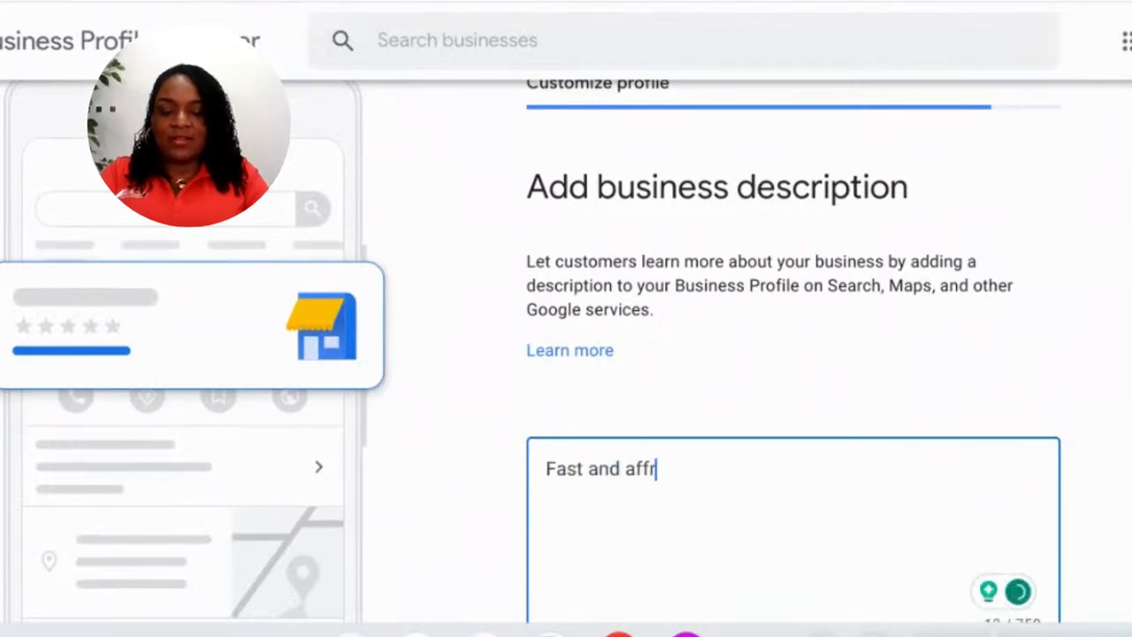
{"action": "key", "text": "BackSpace"}
{"action": "type", "text": "ordable Online Tra"}
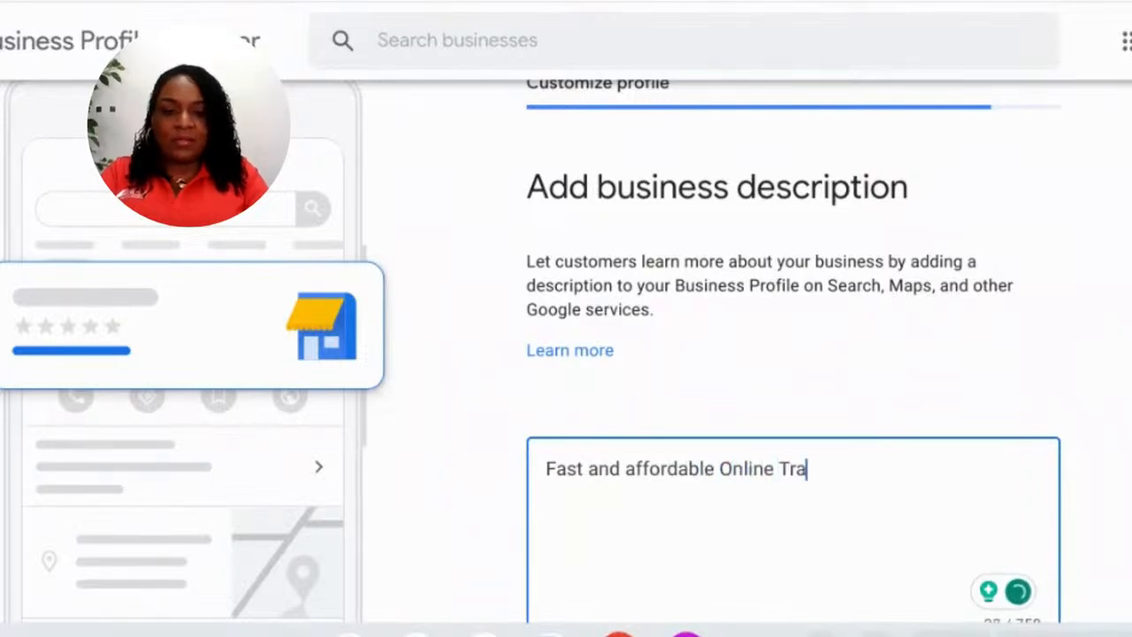
{"action": "type", "text": "ffic School that is Florida DMV approved. "}
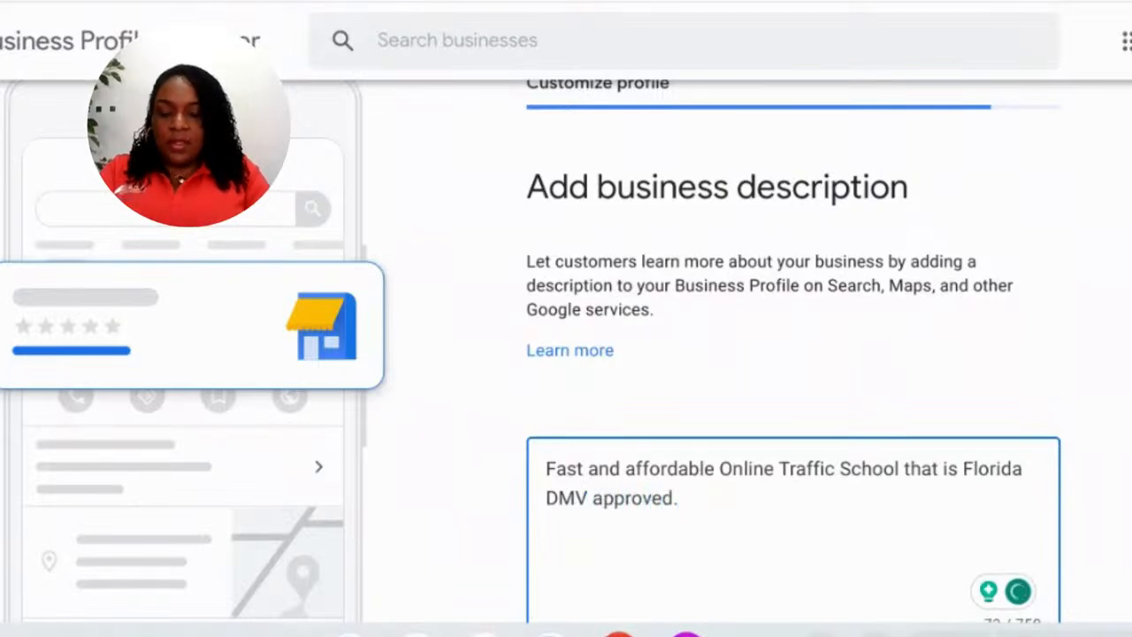
{"action": "type", "text": "Complete your "}
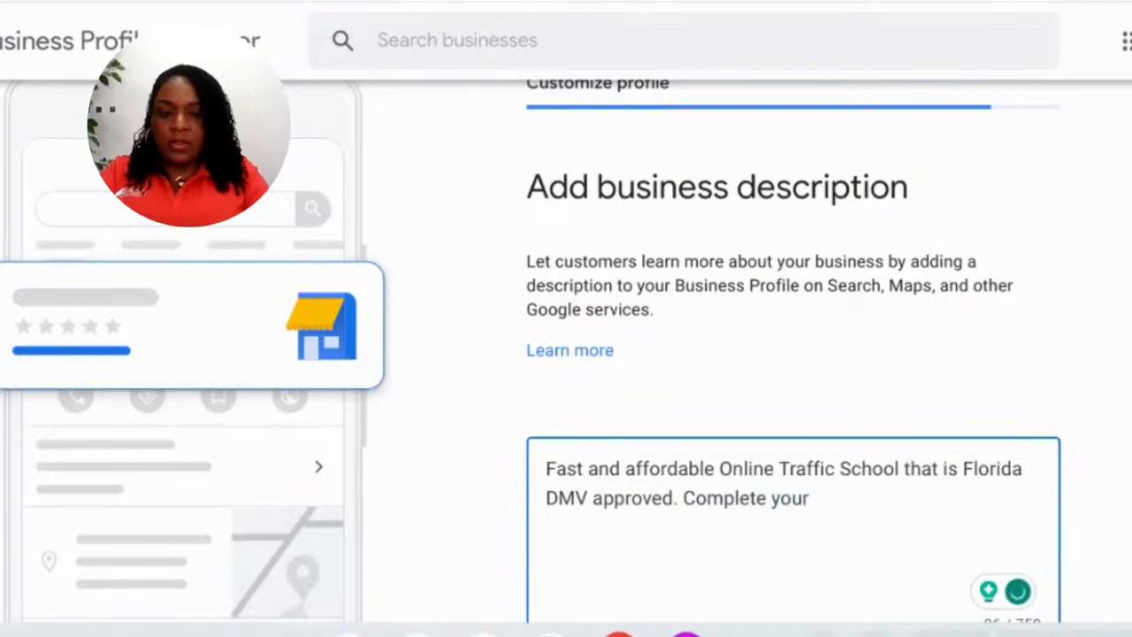
{"action": "type", "text": "Traffi"}
{"action": "type", "text": "c School Cla"}
{"action": "type", "text": "ss from the com"}
{"action": "type", "text": "fort of you"}
{"action": "key", "text": "BackSpace"}
{"action": "type", "text": "r own homw"}
{"action": "key", "text": "BackSpace"}
{"action": "type", "text": "e"}
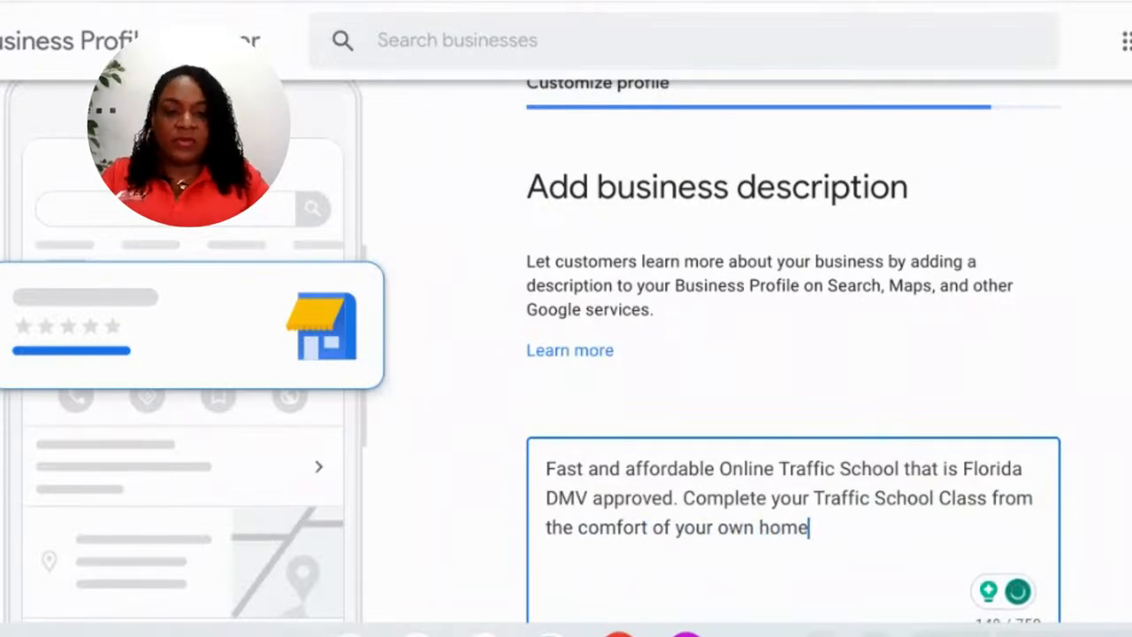
{"action": "type", "text": "."}
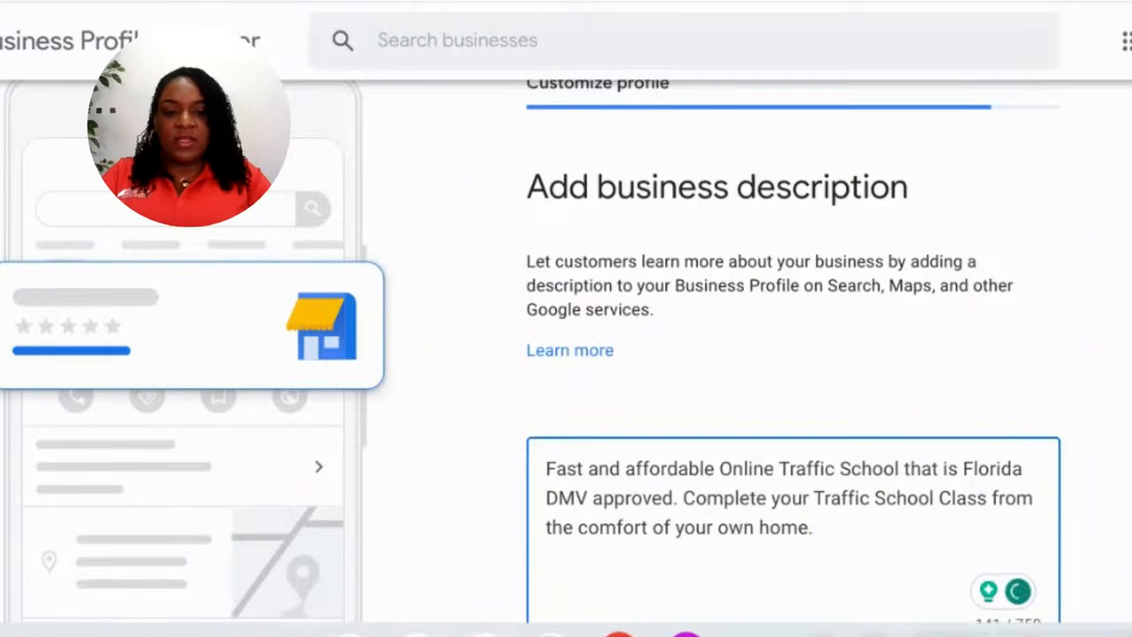
{"action": "scroll", "coordinate": [1122, 425], "scroll_direction": "down", "scroll_amount": 3}
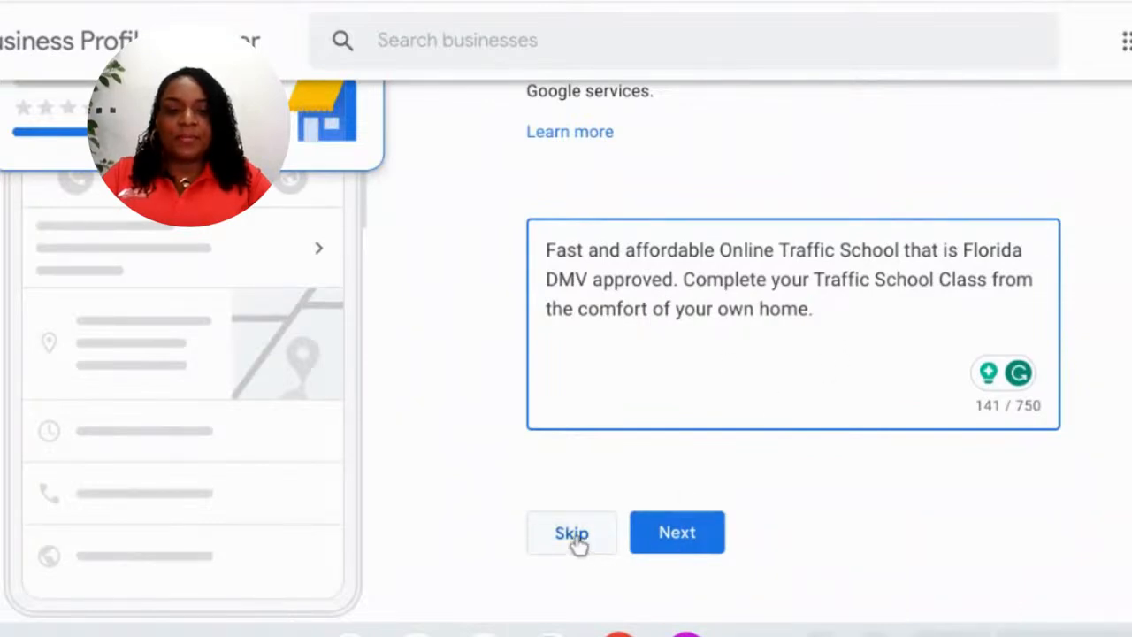
- Save the business description and skip the photos step without adding any pictures
{"action": "left_click", "coordinate": [670, 547]}
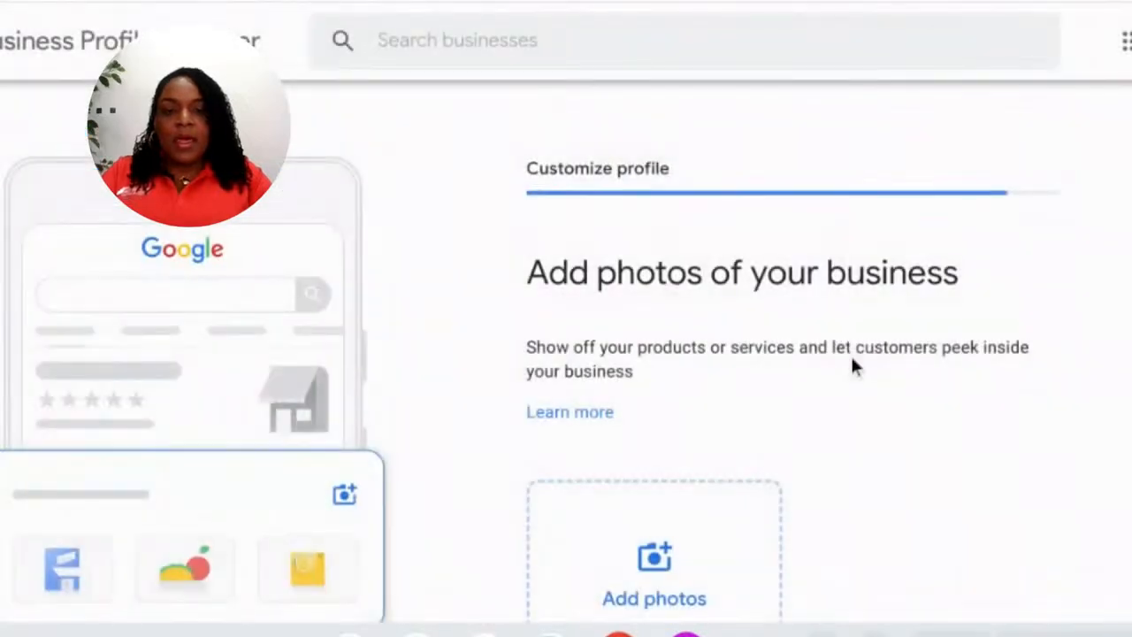
{"action": "scroll", "coordinate": [851, 364], "scroll_direction": "down", "scroll_amount": 2}
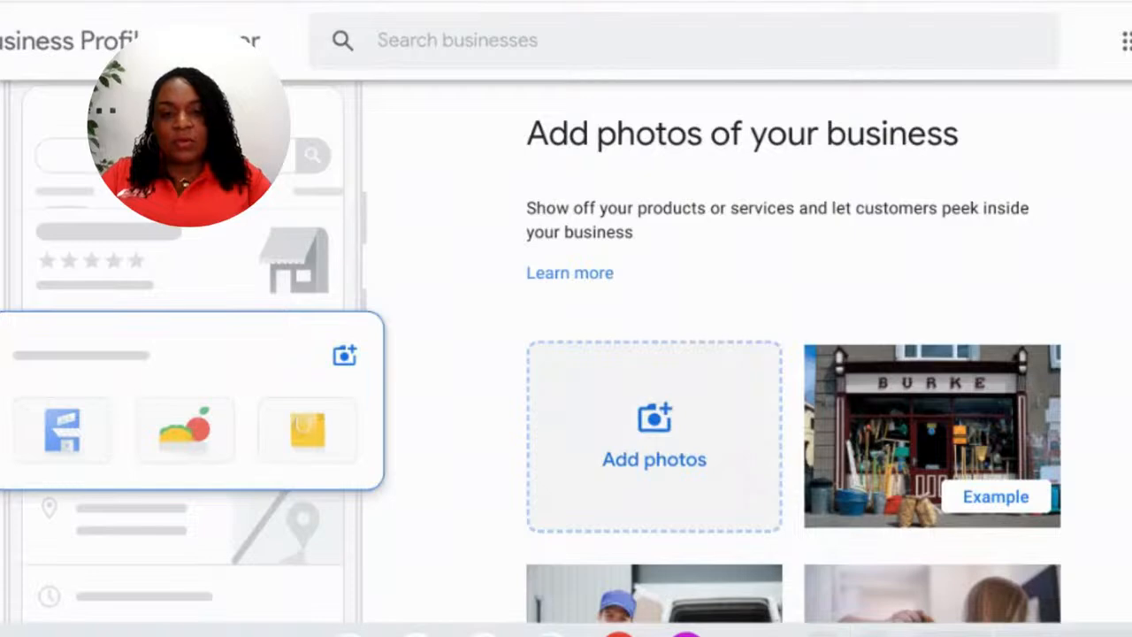
{"action": "scroll", "coordinate": [659, 409], "scroll_direction": "down", "scroll_amount": 2}
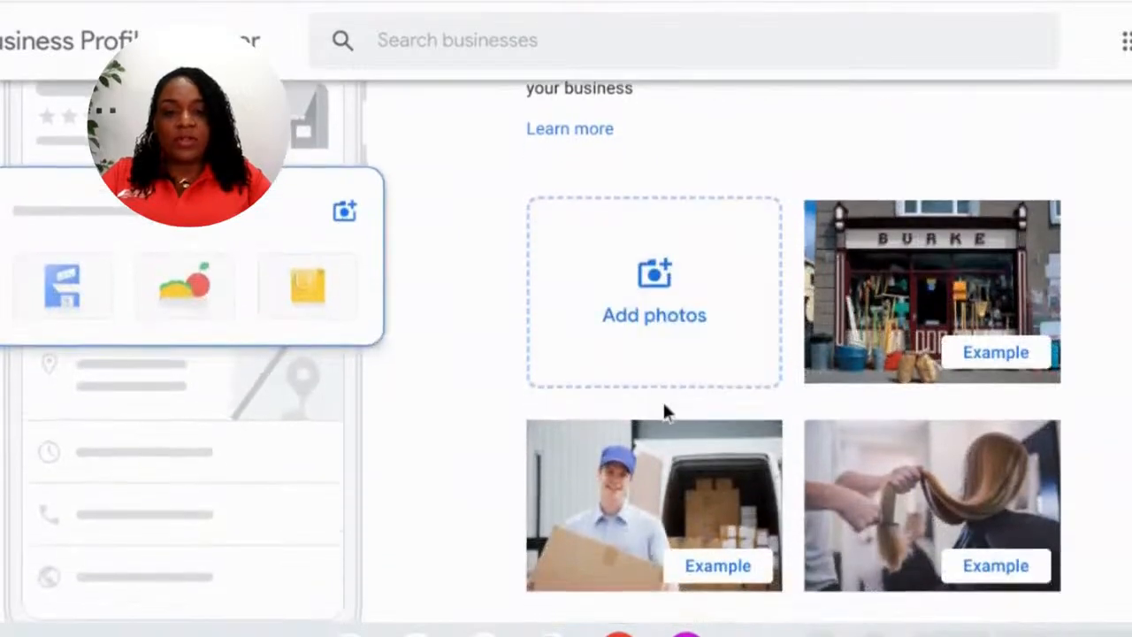
{"action": "scroll", "coordinate": [662, 400], "scroll_direction": "down", "scroll_amount": 3}
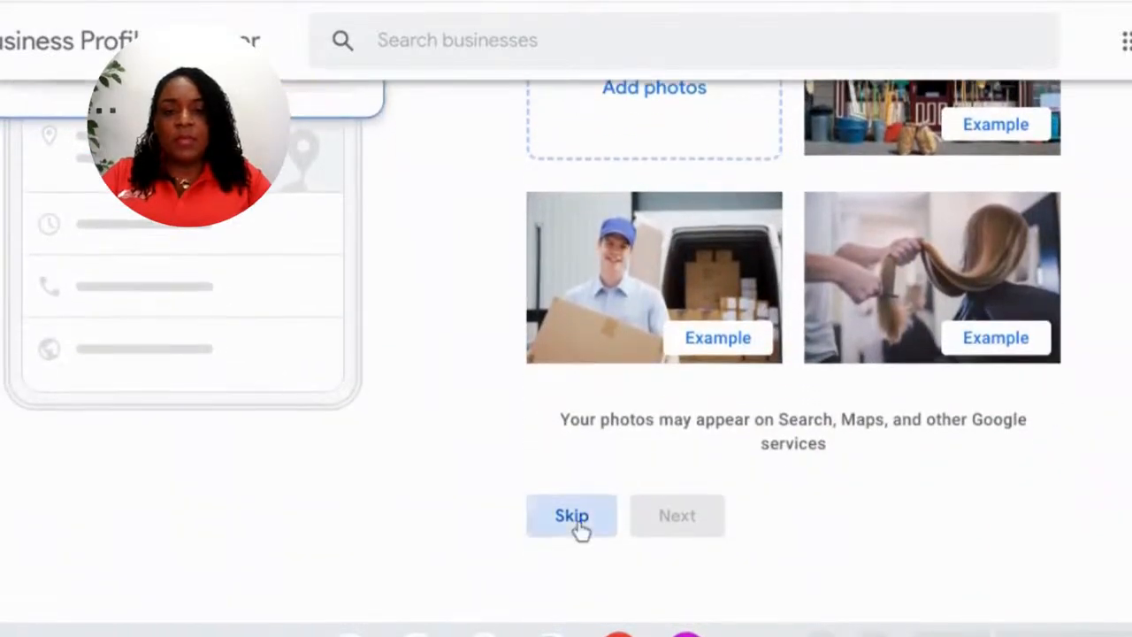
{"action": "left_click", "coordinate": [573, 518]}
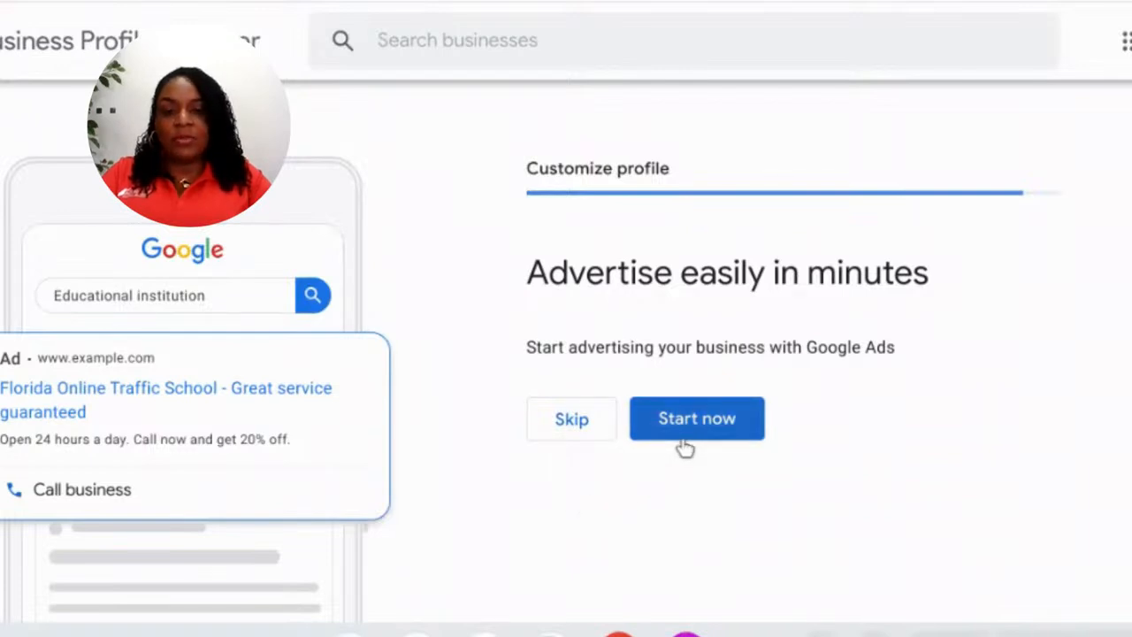
- Skip the 'Advertise easily in minutes' Google Ads offer
{"action": "left_click", "coordinate": [575, 423]}
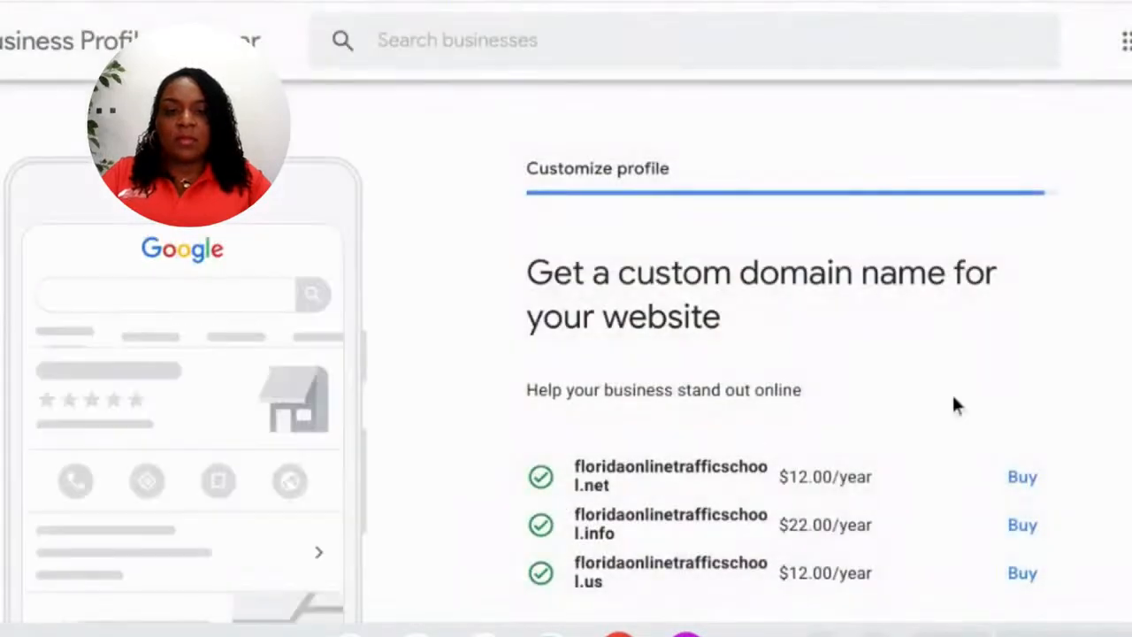
- Review the suggested .net, .info and .us domains and skip buying one
{"action": "scroll", "coordinate": [1094, 386], "scroll_direction": "down", "scroll_amount": 2}
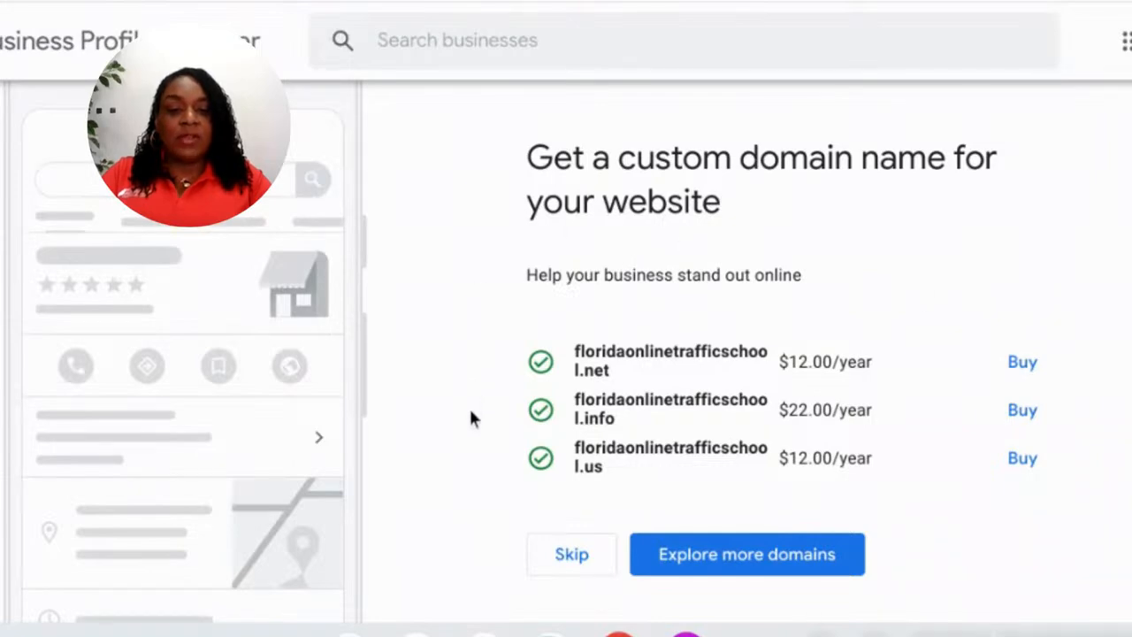
{"action": "scroll", "coordinate": [470, 417], "scroll_direction": "down", "scroll_amount": 2}
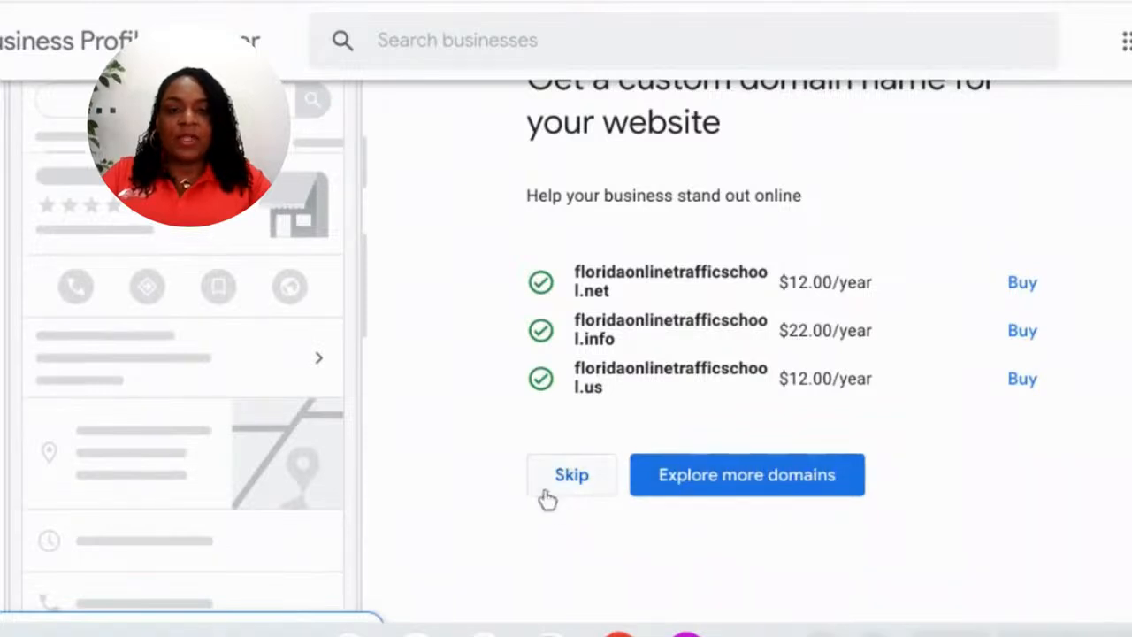
{"action": "scroll", "coordinate": [512, 485], "scroll_direction": "up", "scroll_amount": 2}
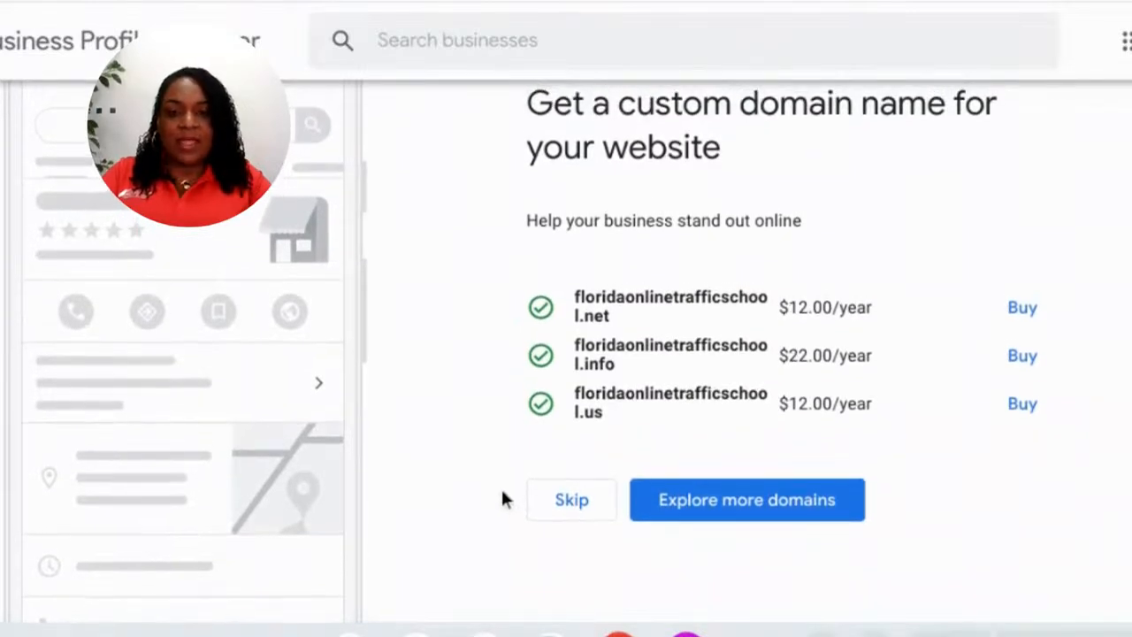
{"action": "left_click", "coordinate": [559, 514]}
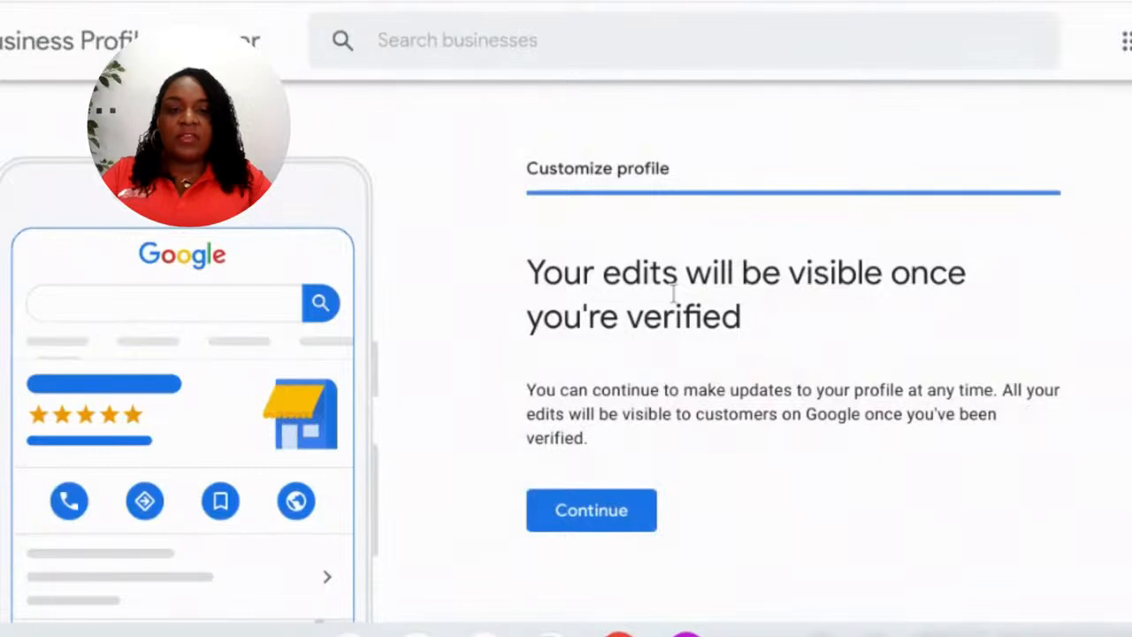
- Continue past the 'Your edits will be visible once you're verified' notice
{"action": "scroll", "coordinate": [675, 304], "scroll_direction": "down", "scroll_amount": 1}
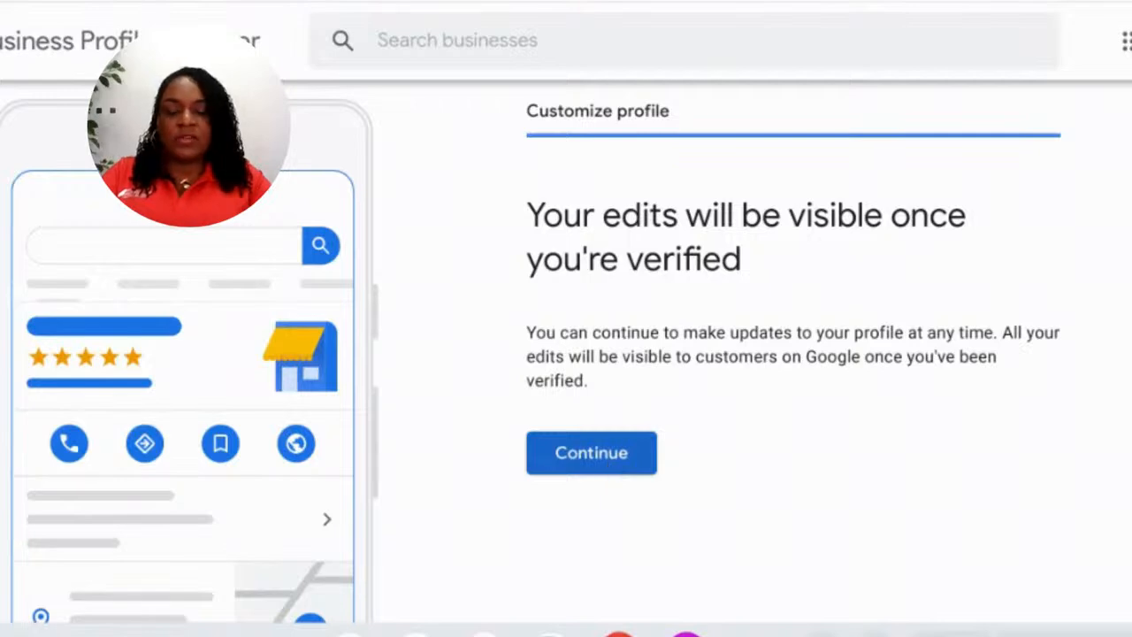
{"action": "left_click", "coordinate": [607, 467]}
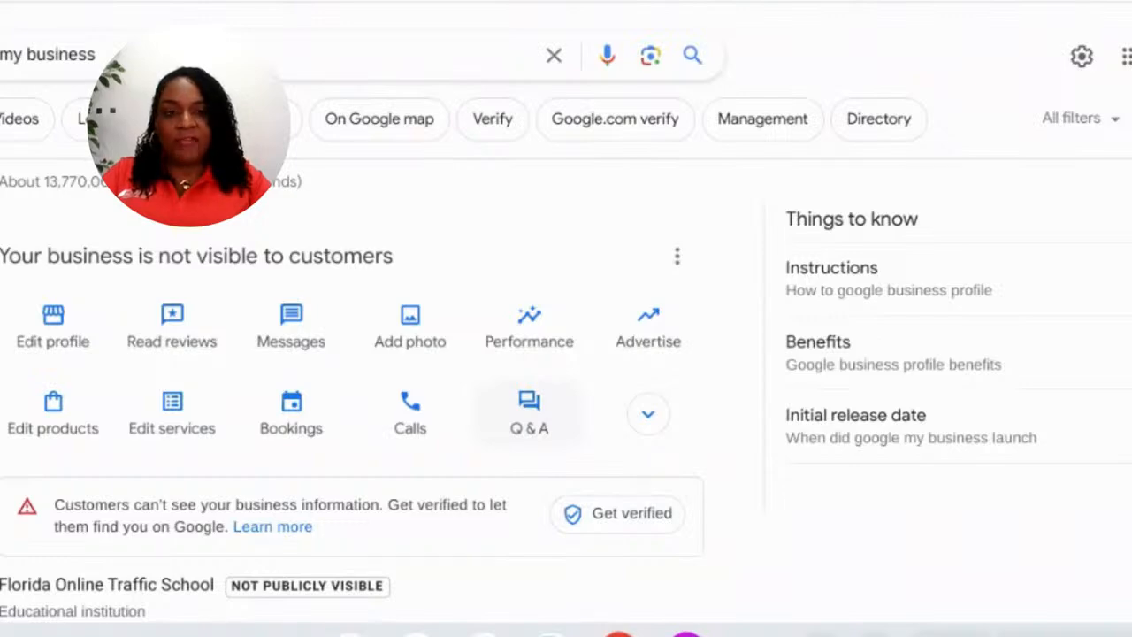
- Switch to the Google Sites browser tab showing the recent sites list
{"action": "left_click", "coordinate": [646, 15]}
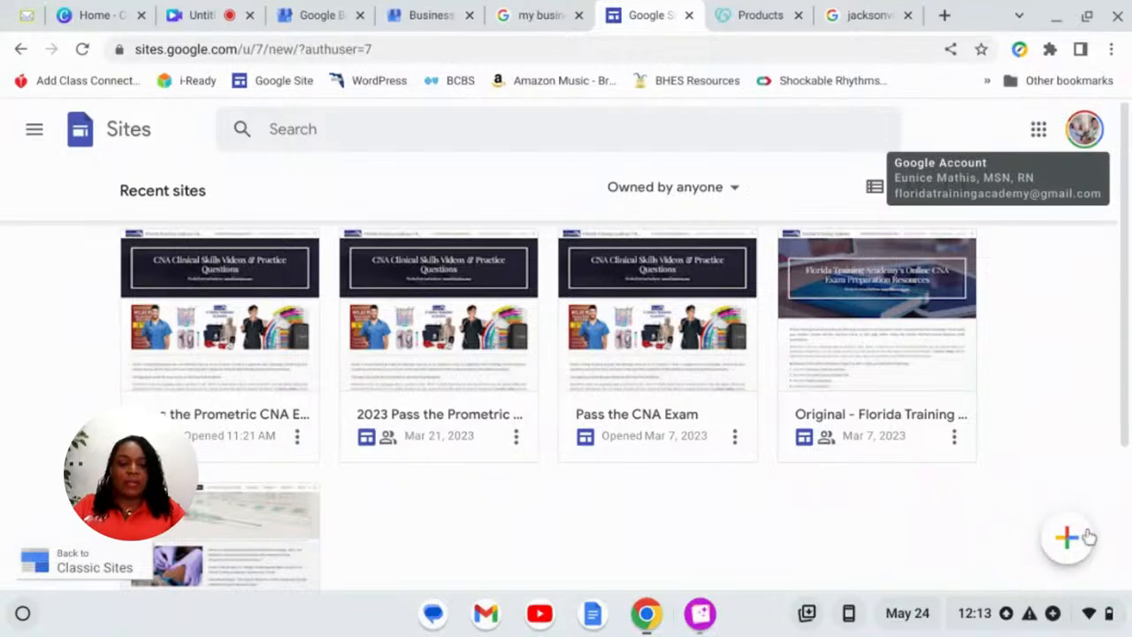
- Create a blank site named 'Florida Online Traffic School' and enter that name as the header title
{"action": "left_click", "coordinate": [1068, 541]}
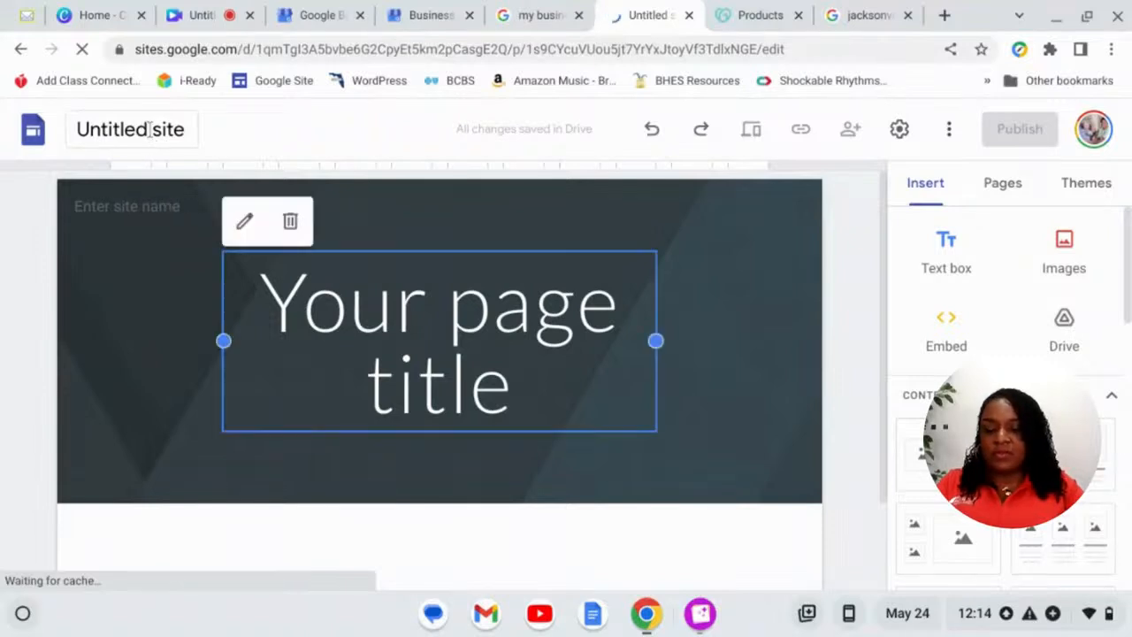
{"action": "left_click", "coordinate": [150, 129]}
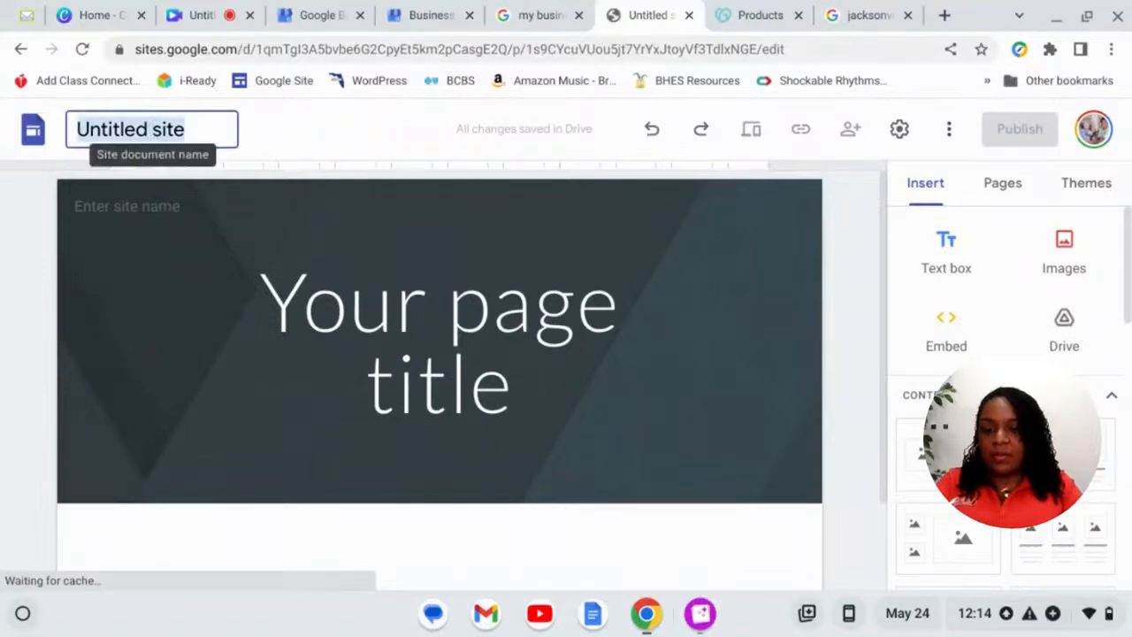
{"action": "type", "text": "Floro"}
{"action": "key", "text": "Return"}
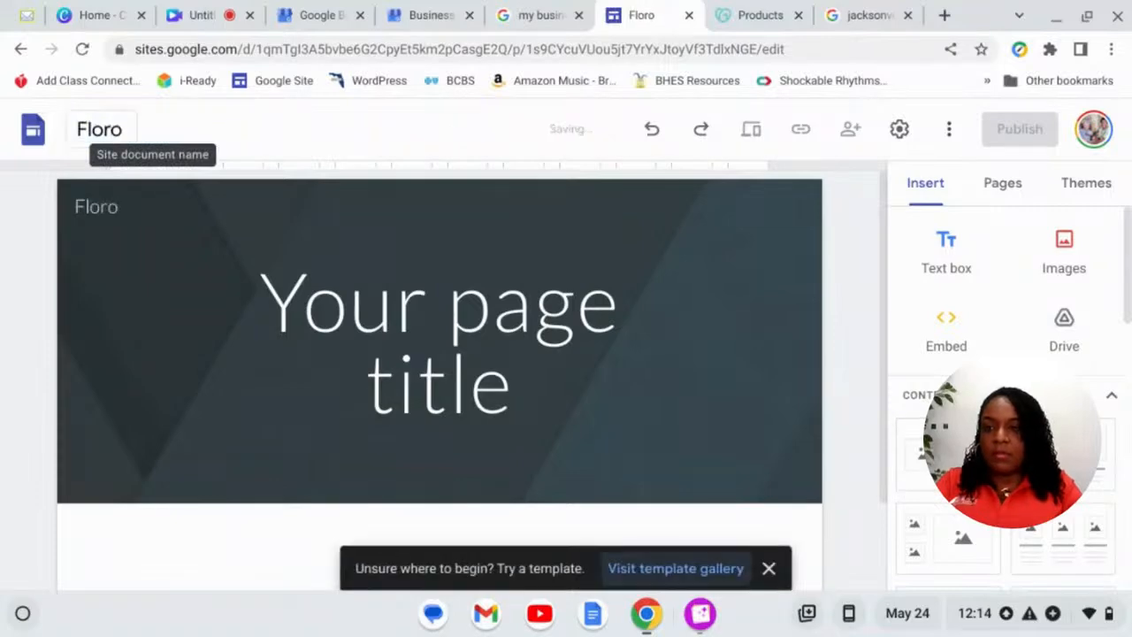
{"action": "key", "text": "Return"}
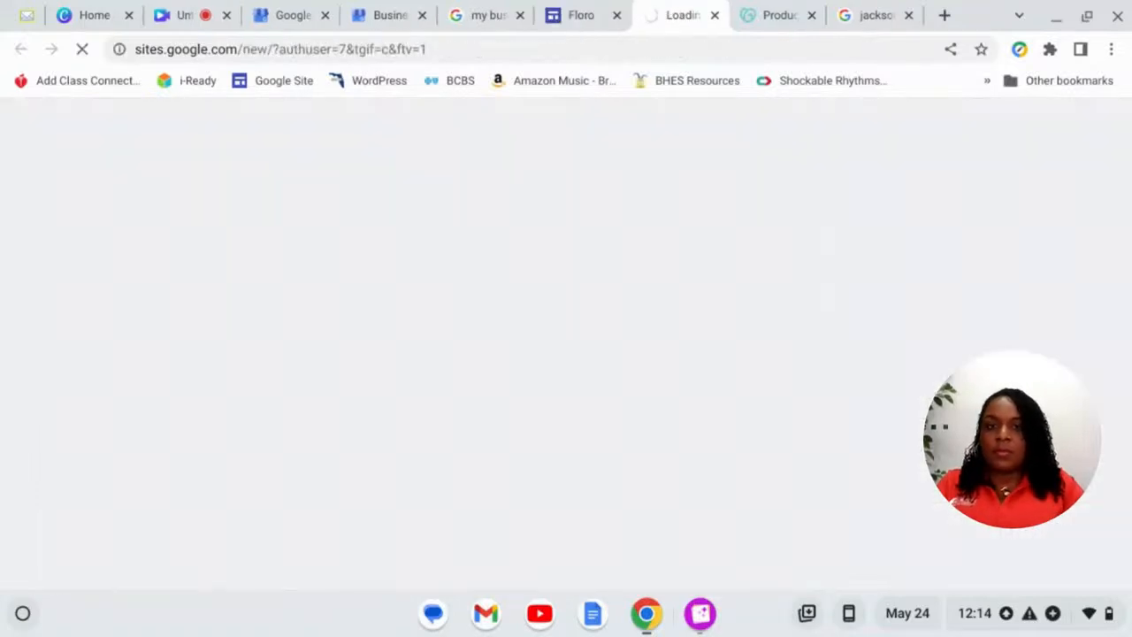
{"action": "left_click", "coordinate": [567, 9]}
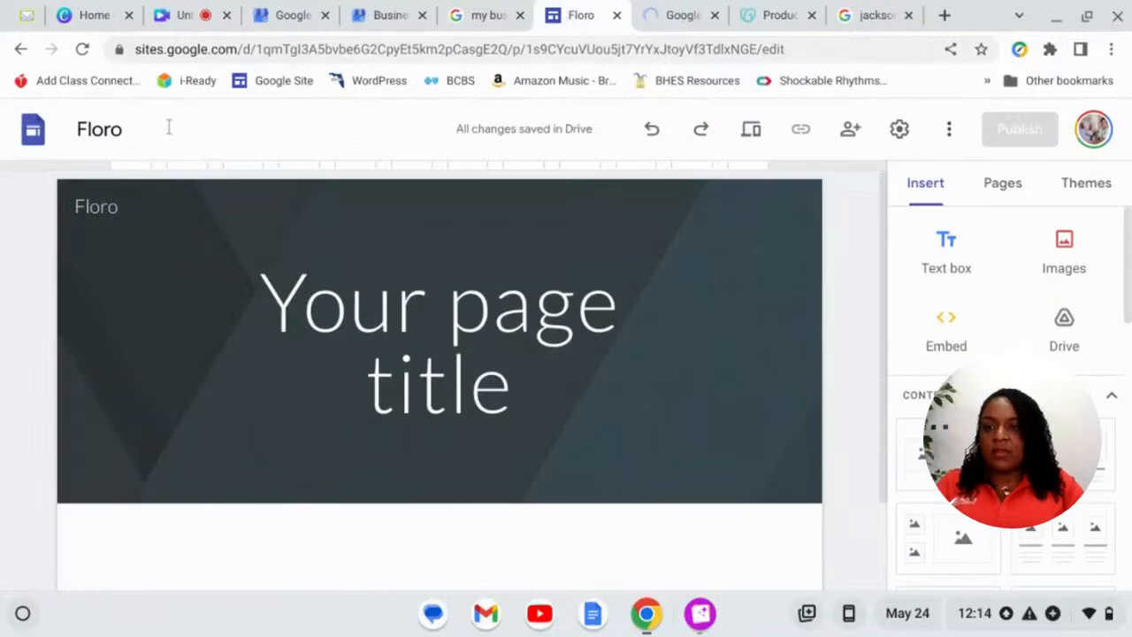
{"action": "left_click", "coordinate": [123, 129]}
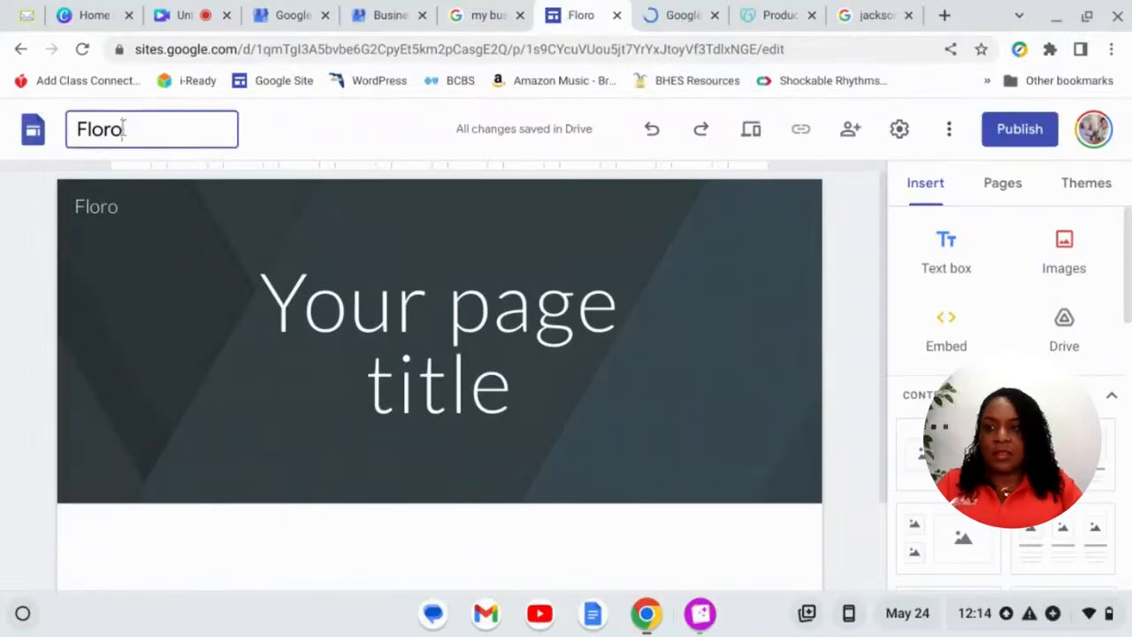
{"action": "key", "text": "BackSpace"}
{"action": "type", "text": "ida Online Traffic School"}
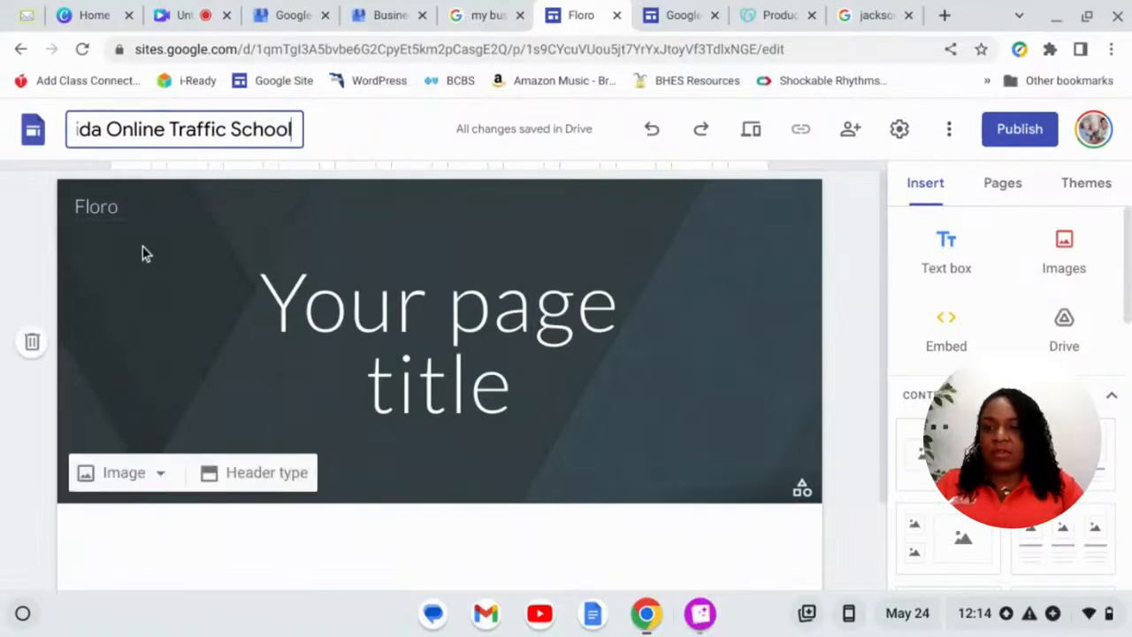
{"action": "left_click", "coordinate": [126, 209]}
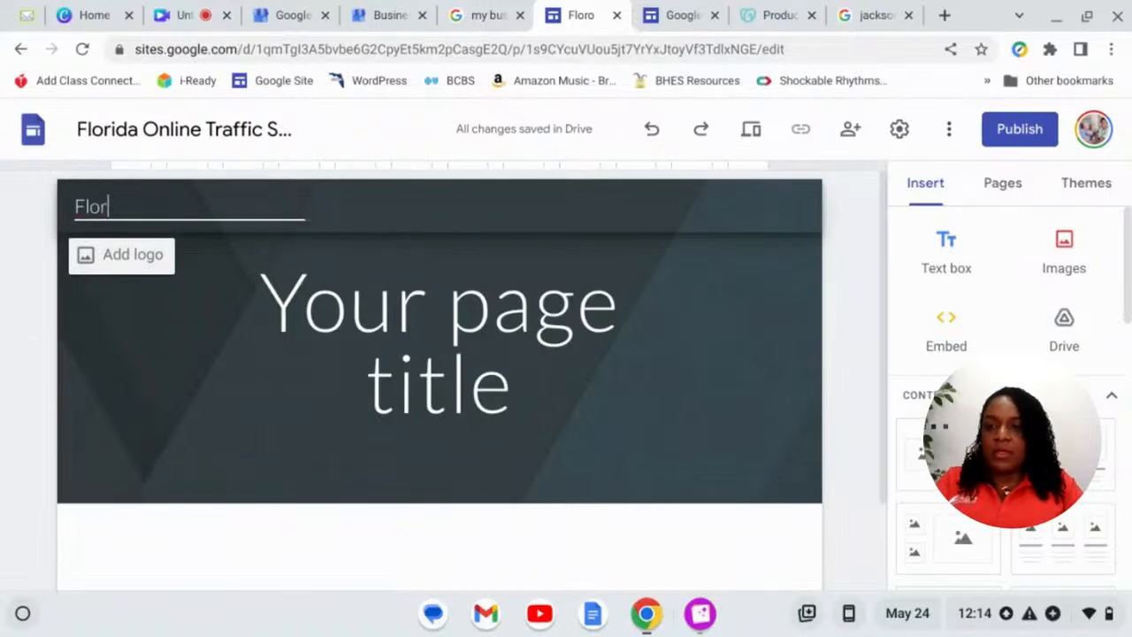
{"action": "type", "text": "ida"}
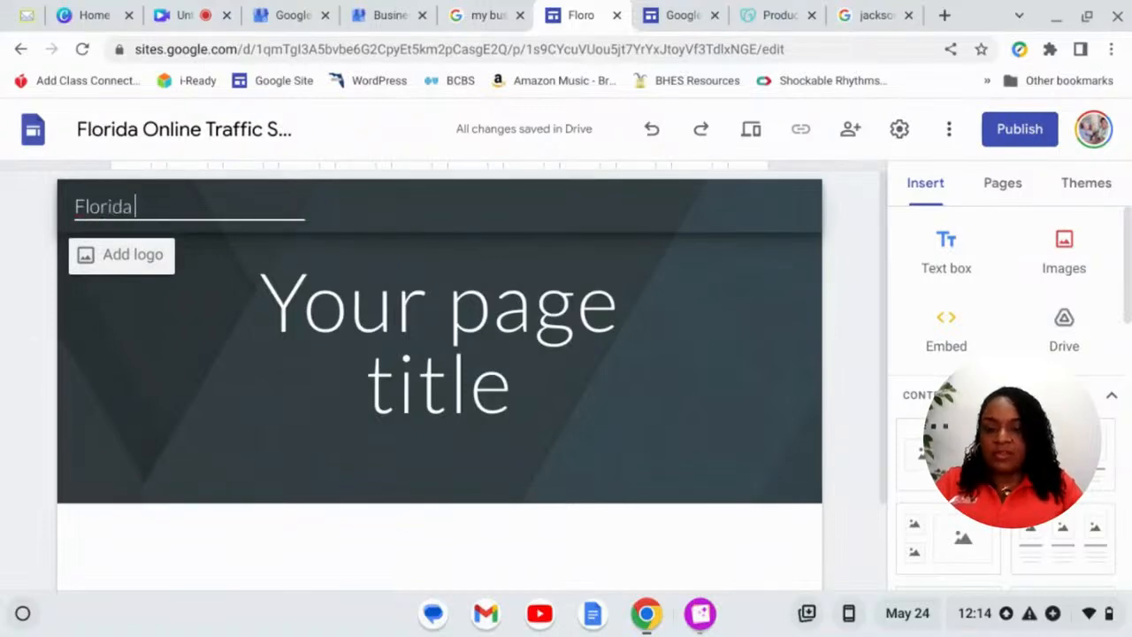
{"action": "type", "text": " Online Traffi"}
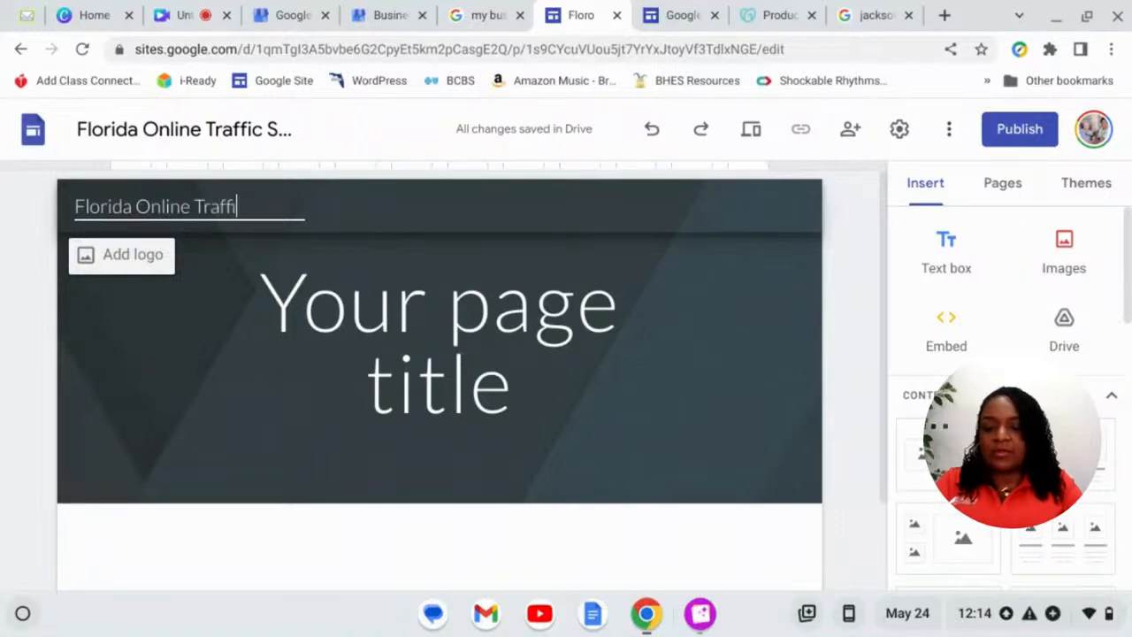
{"action": "type", "text": "c School"}
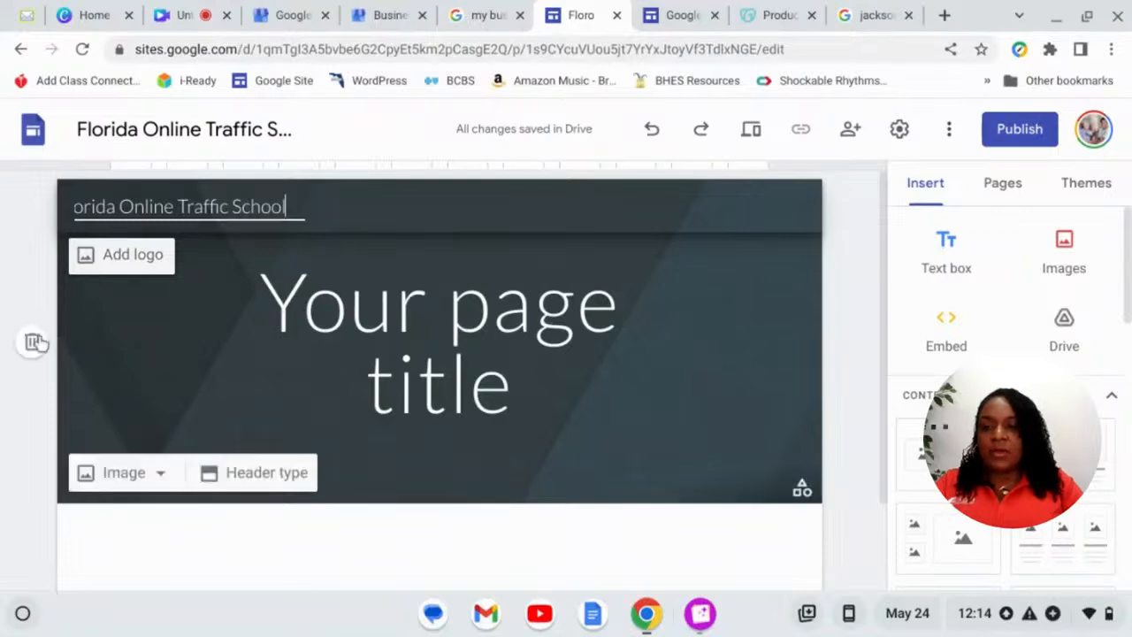
- Upload the Florida Training Academy logo from Downloads (search 'fta') as the site's brand logo
{"action": "left_click", "coordinate": [112, 268]}
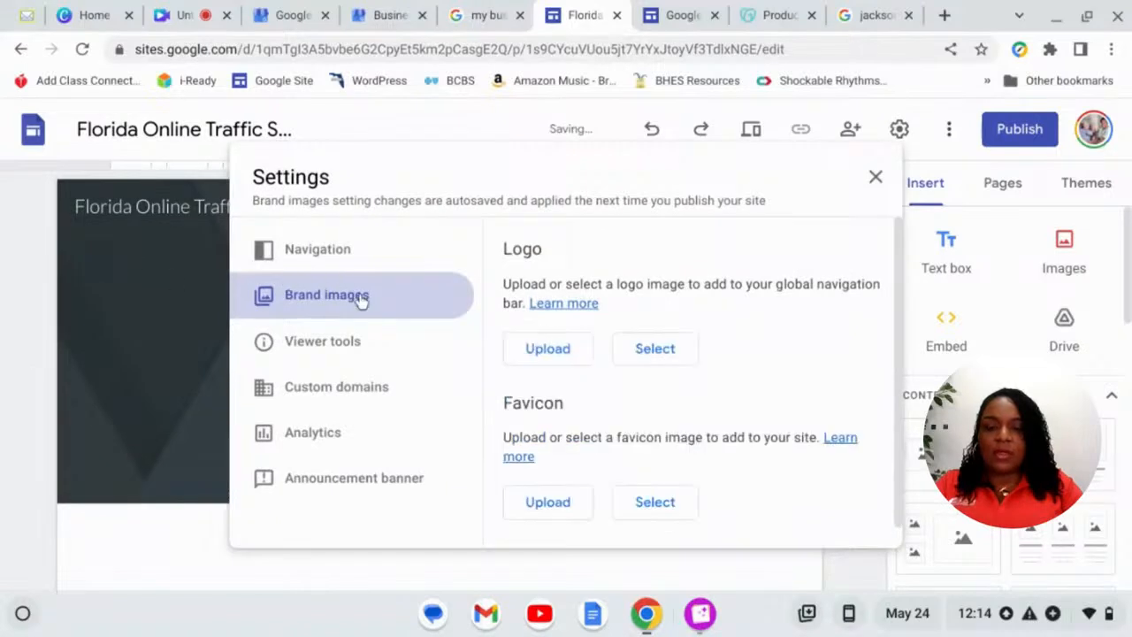
{"action": "left_click", "coordinate": [526, 351]}
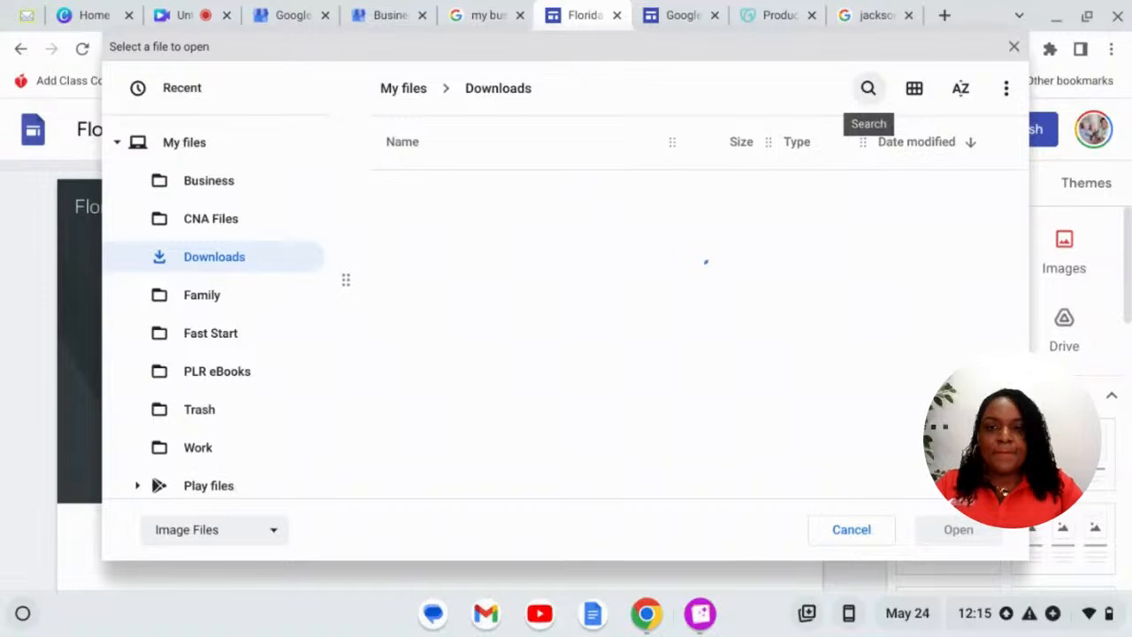
{"action": "left_click", "coordinate": [868, 88]}
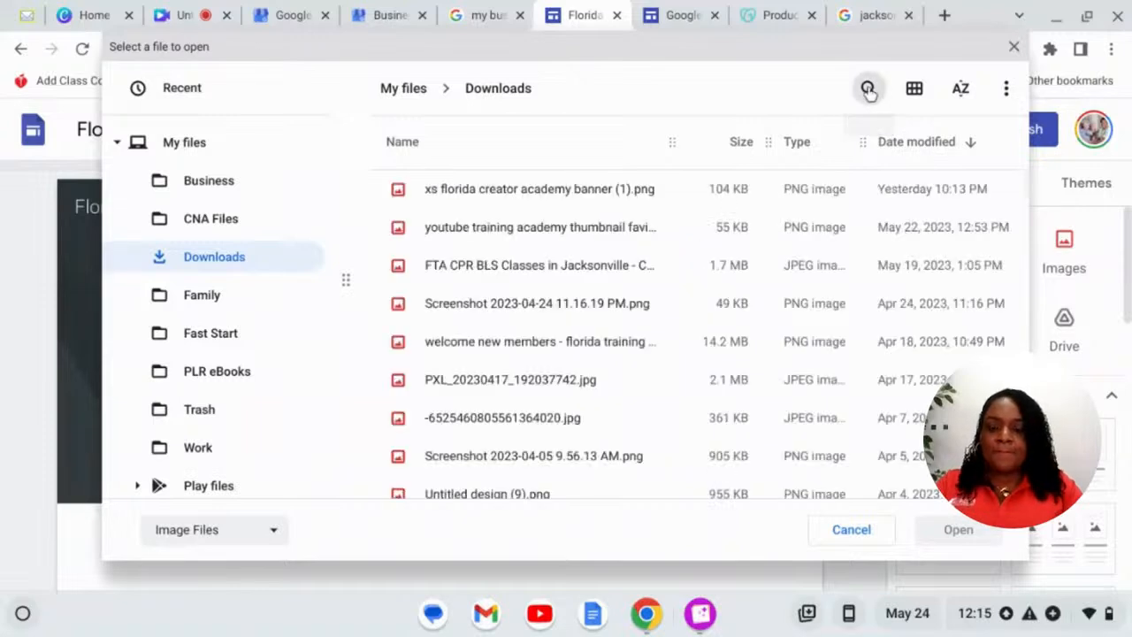
{"action": "type", "text": "fta"}
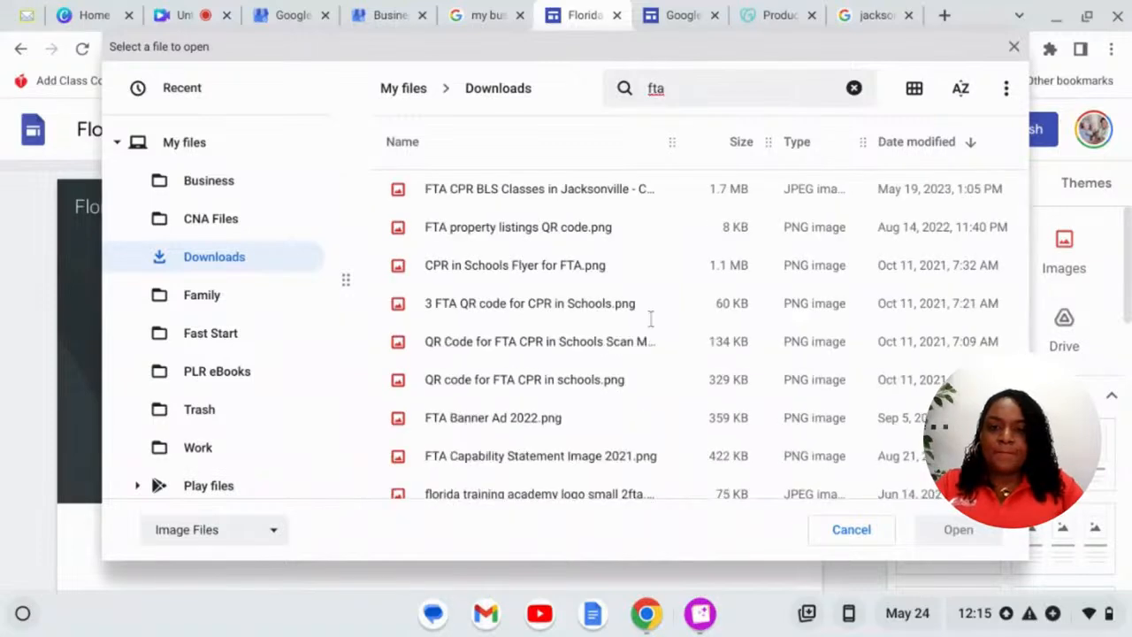
{"action": "scroll", "coordinate": [554, 287], "scroll_direction": "down", "scroll_amount": 2}
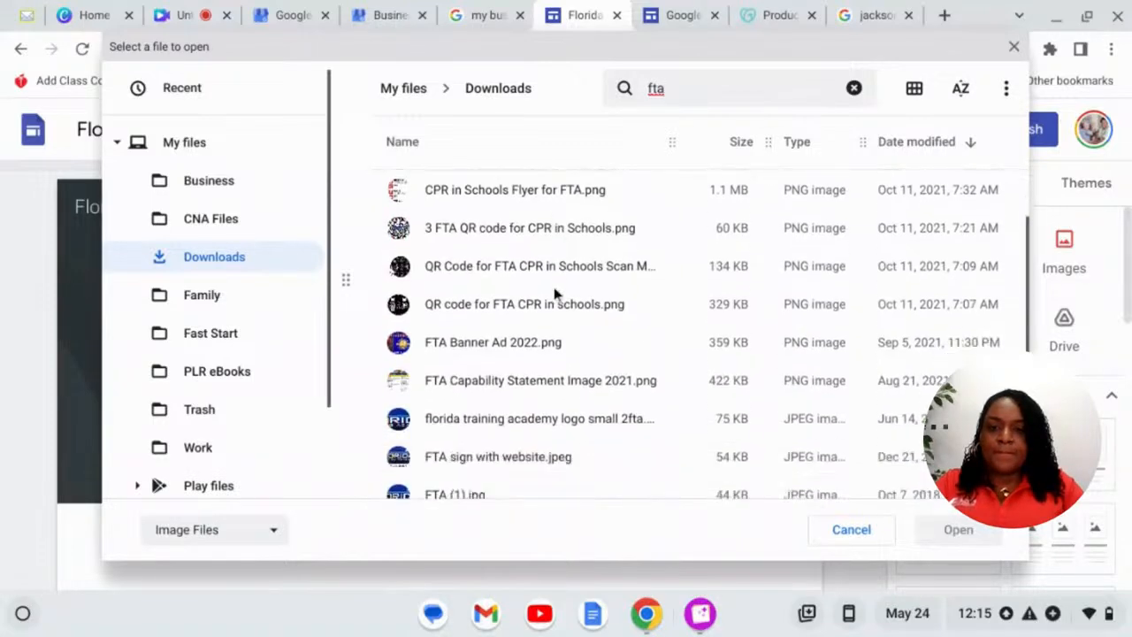
{"action": "scroll", "coordinate": [554, 285], "scroll_direction": "down", "scroll_amount": 1}
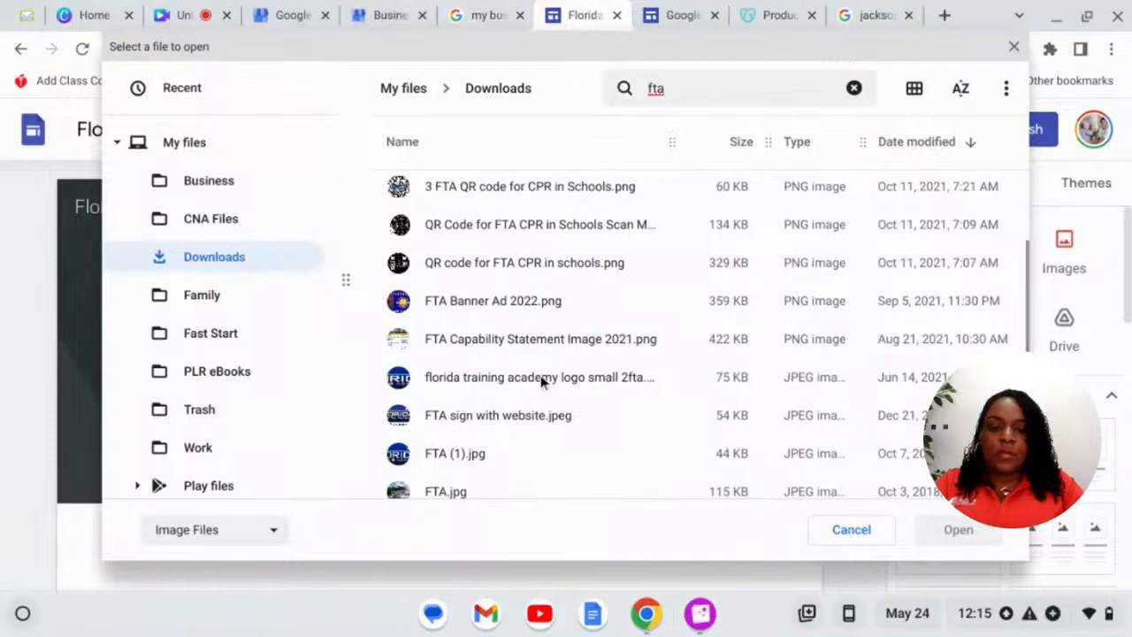
{"action": "left_click", "coordinate": [543, 381]}
{"action": "left_click", "coordinate": [939, 535]}
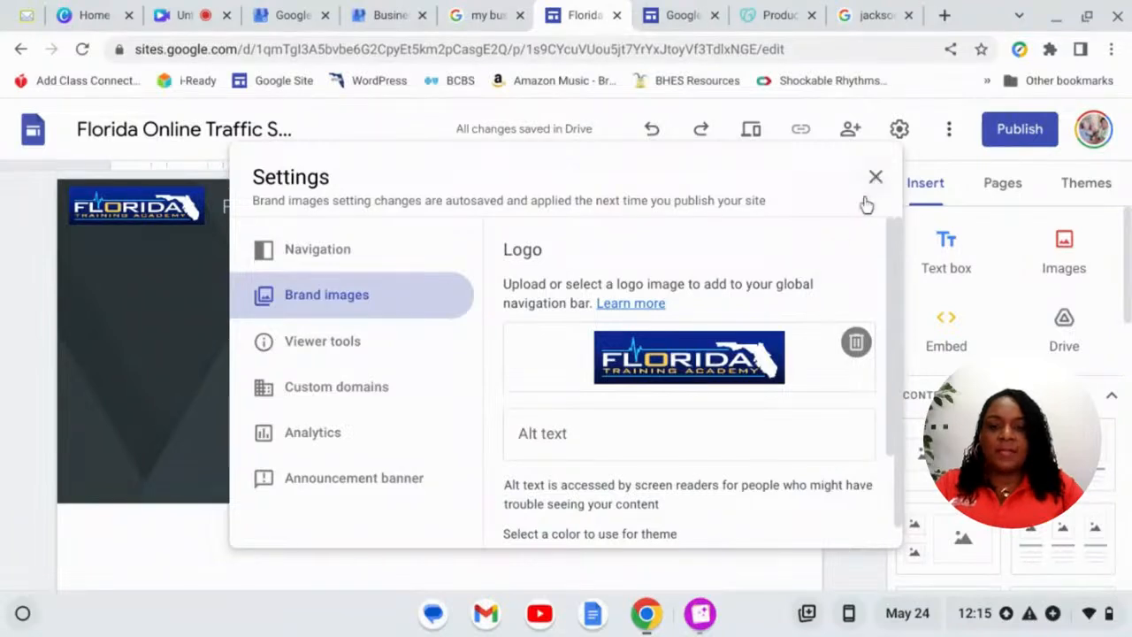
- Look for a favicon image in Downloads, searching 'favi' and then 'flor'
{"action": "scroll", "coordinate": [726, 394], "scroll_direction": "down", "scroll_amount": 3}
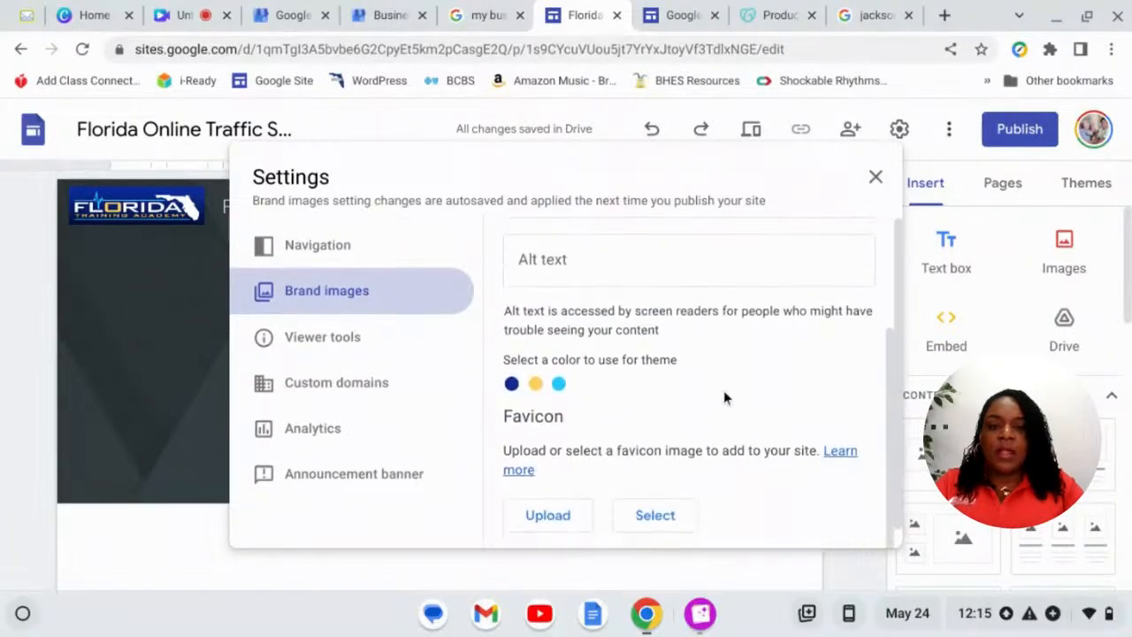
{"action": "left_click", "coordinate": [565, 506]}
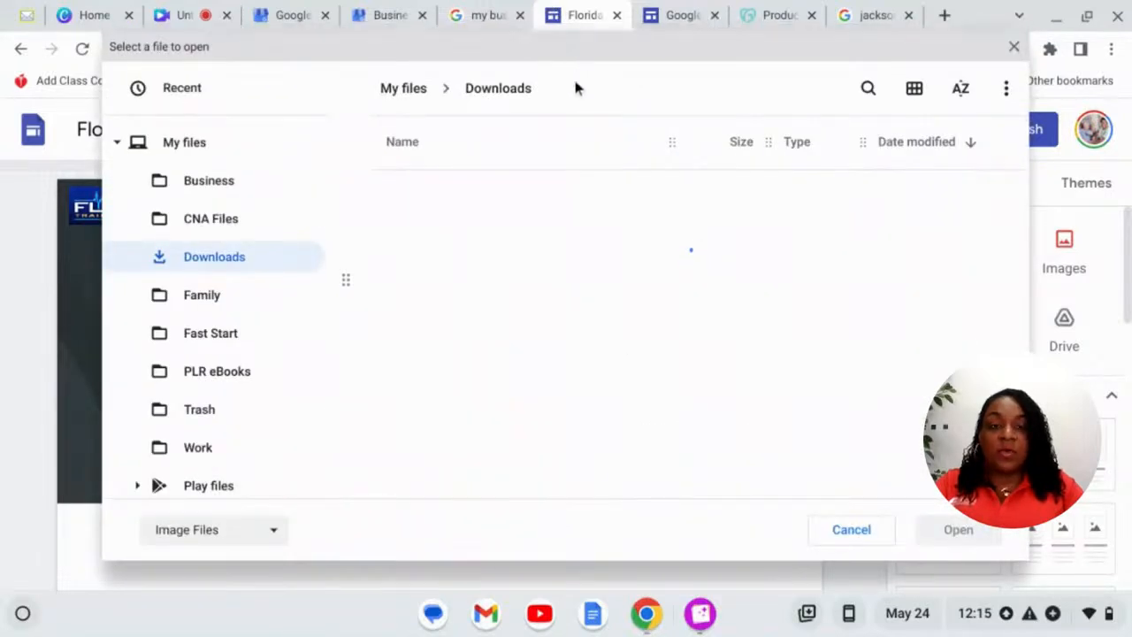
{"action": "left_click", "coordinate": [850, 88]}
{"action": "type", "text": "favi"}
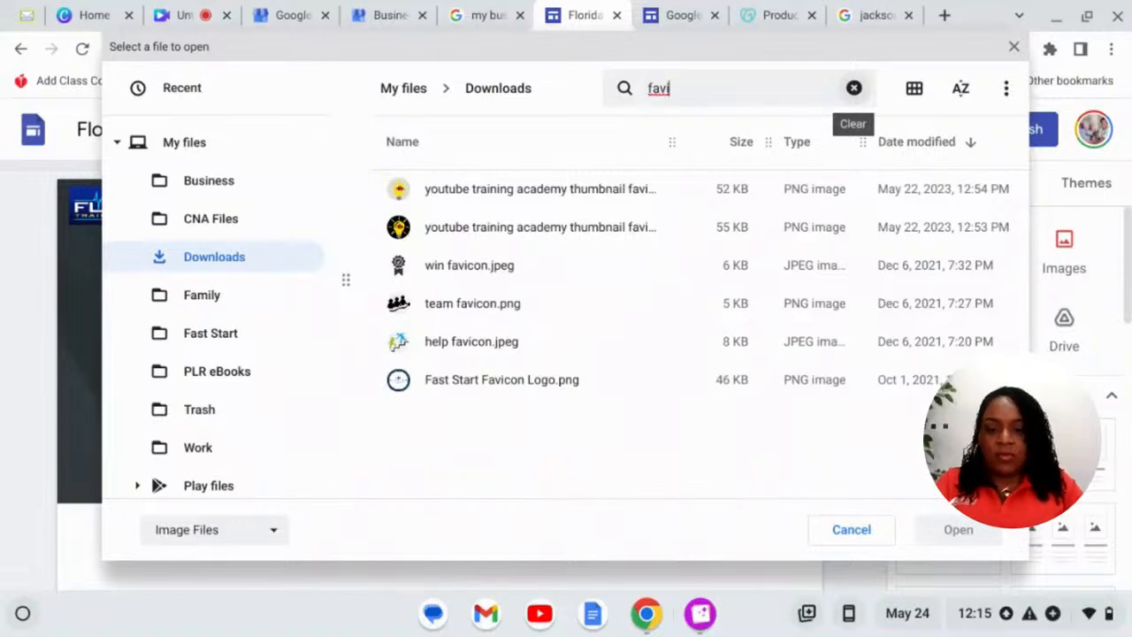
{"action": "key", "text": "BackSpace"}
{"action": "key", "text": "BackSpace"}
{"action": "key", "text": "BackSpace"}
{"action": "key", "text": "BackSpace"}
{"action": "type", "text": "florid"}
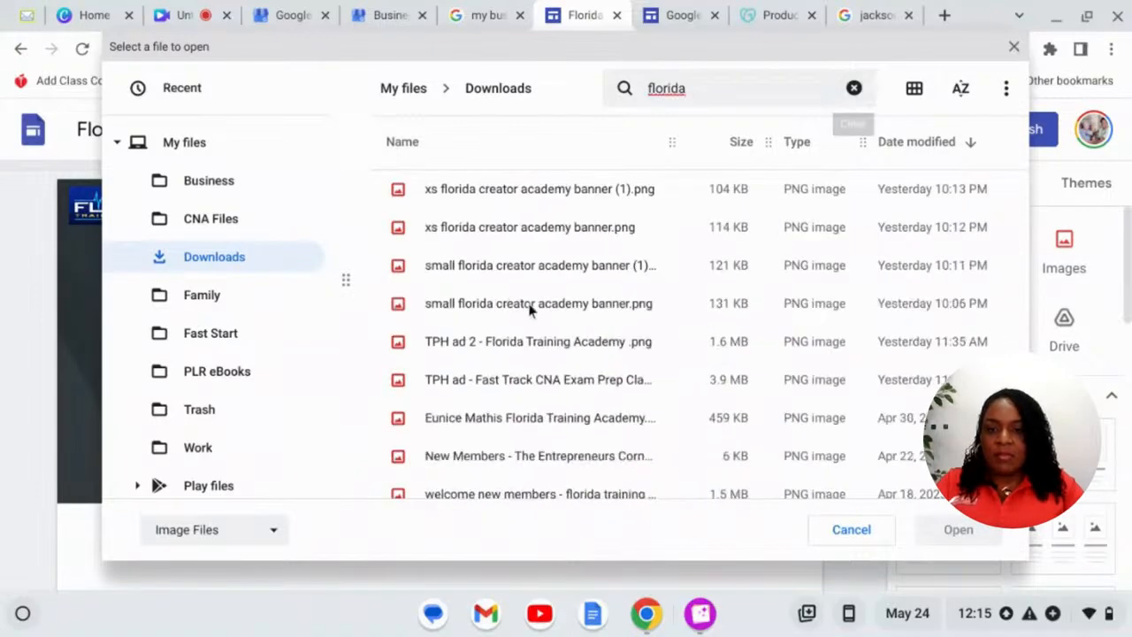
{"action": "scroll", "coordinate": [525, 308], "scroll_direction": "down", "scroll_amount": 5}
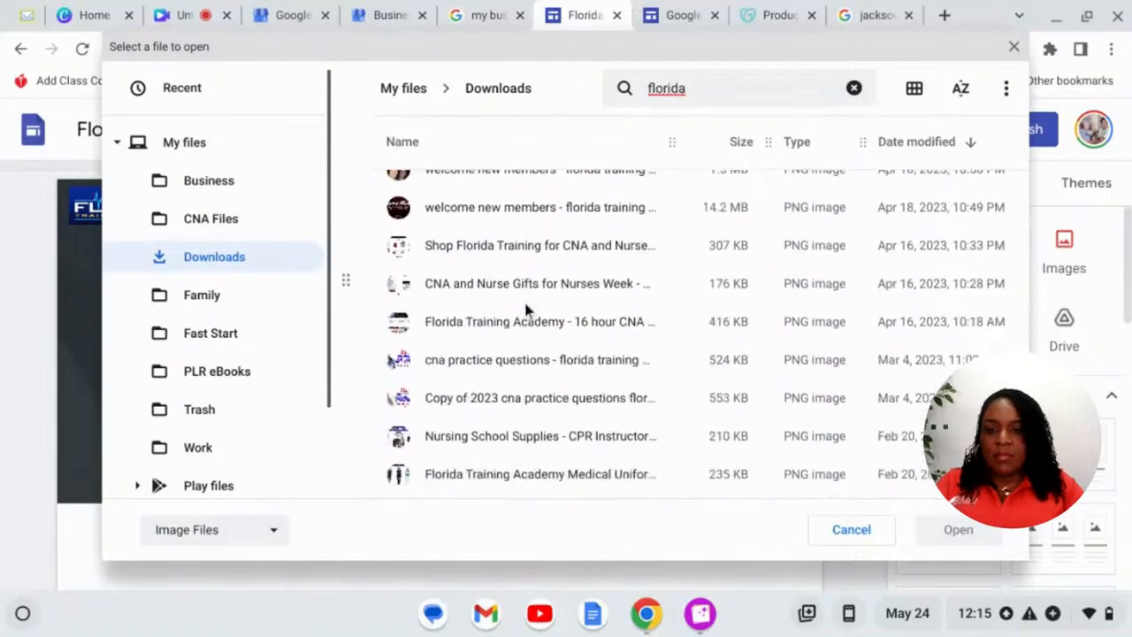
{"action": "scroll", "coordinate": [525, 308], "scroll_direction": "down", "scroll_amount": 5}
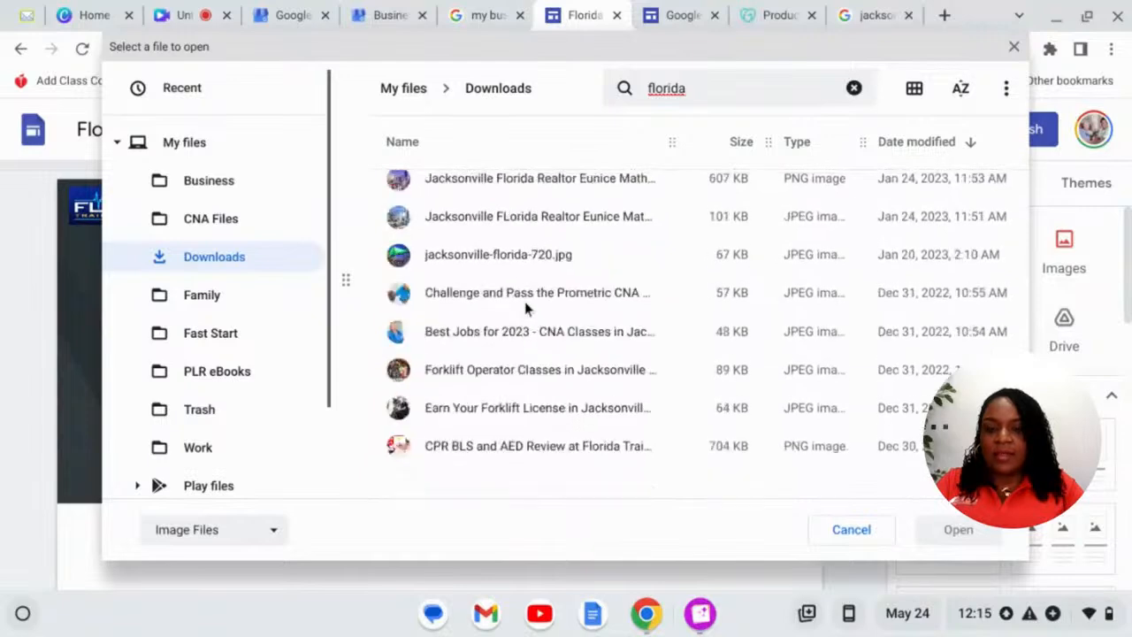
{"action": "scroll", "coordinate": [526, 307], "scroll_direction": "down", "scroll_amount": 5}
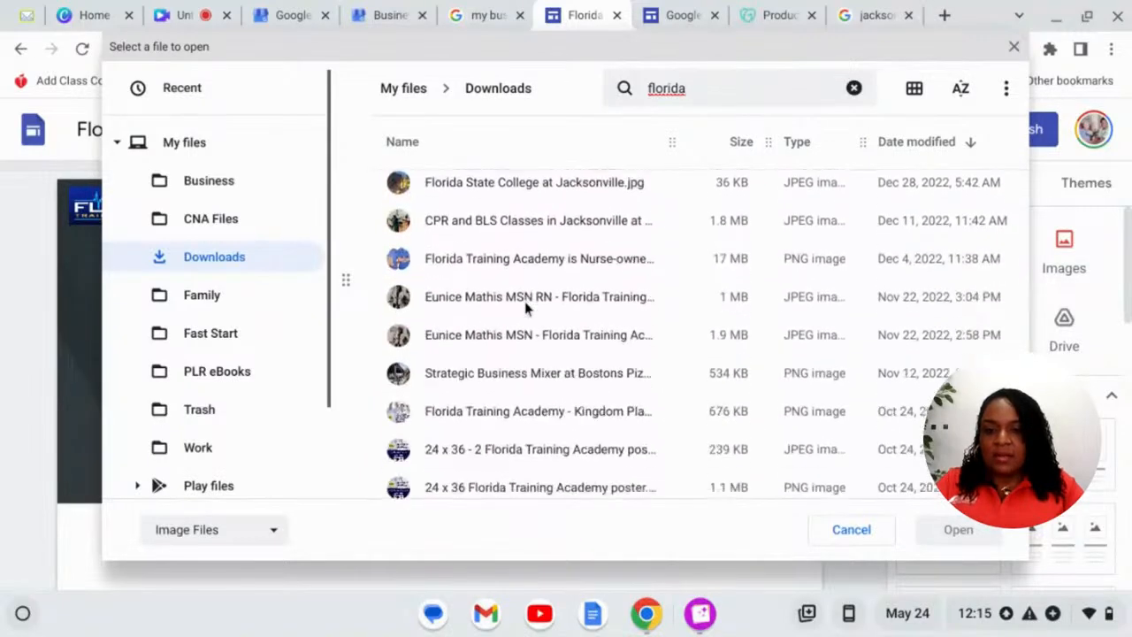
{"action": "scroll", "coordinate": [525, 308], "scroll_direction": "down", "scroll_amount": 5}
{"action": "scroll", "coordinate": [525, 308], "scroll_direction": "down", "scroll_amount": 3}
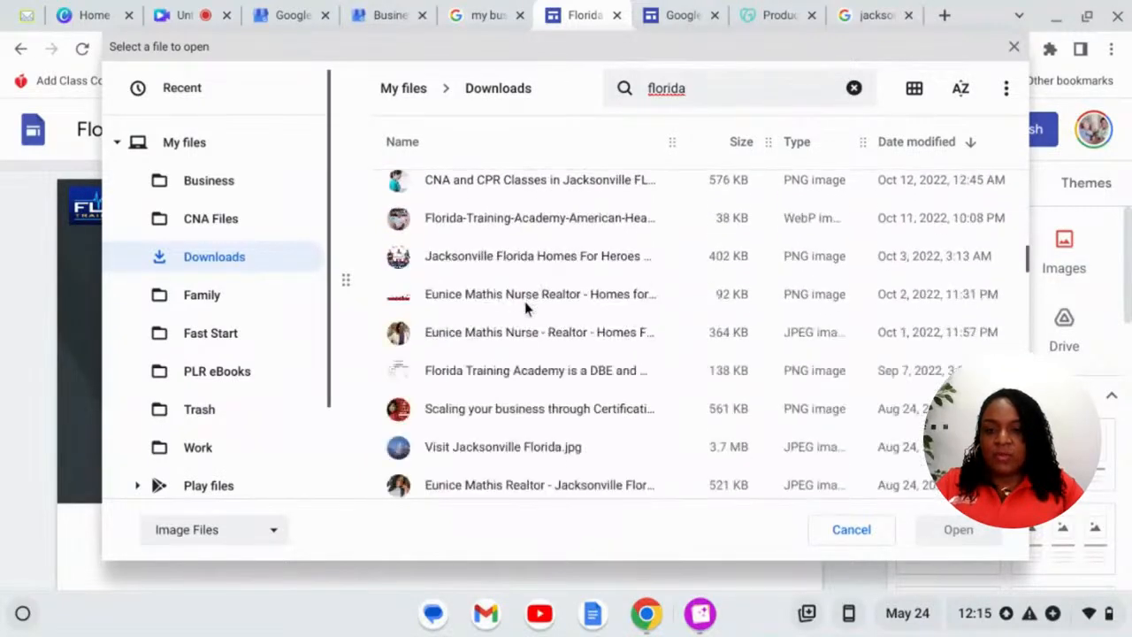
{"action": "scroll", "coordinate": [525, 308], "scroll_direction": "down", "scroll_amount": 8}
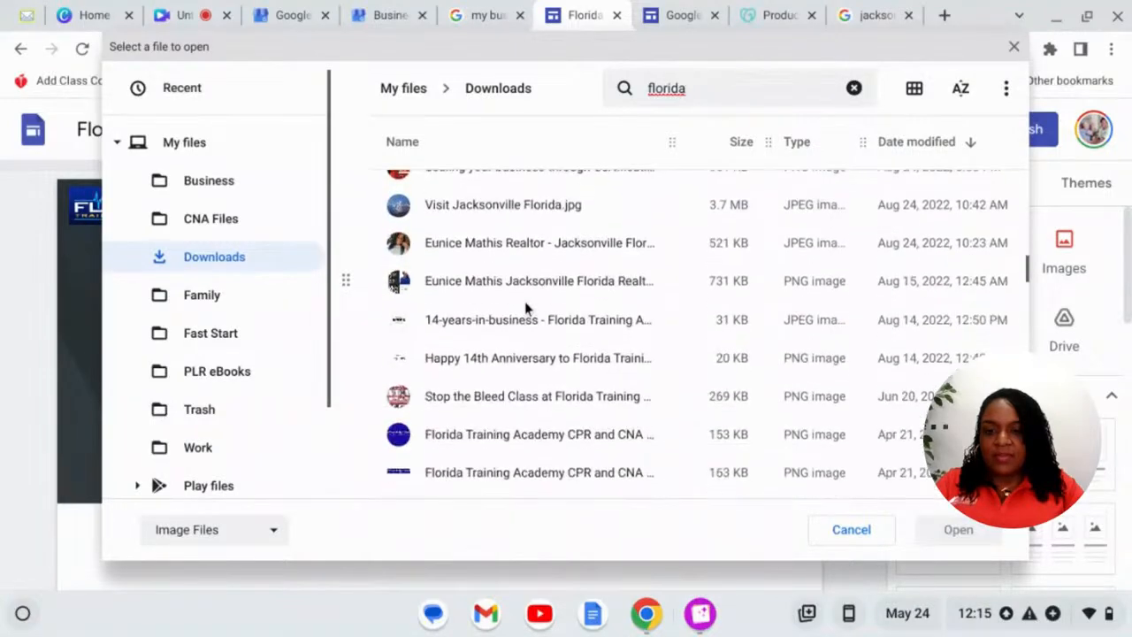
{"action": "scroll", "coordinate": [525, 308], "scroll_direction": "down", "scroll_amount": 10}
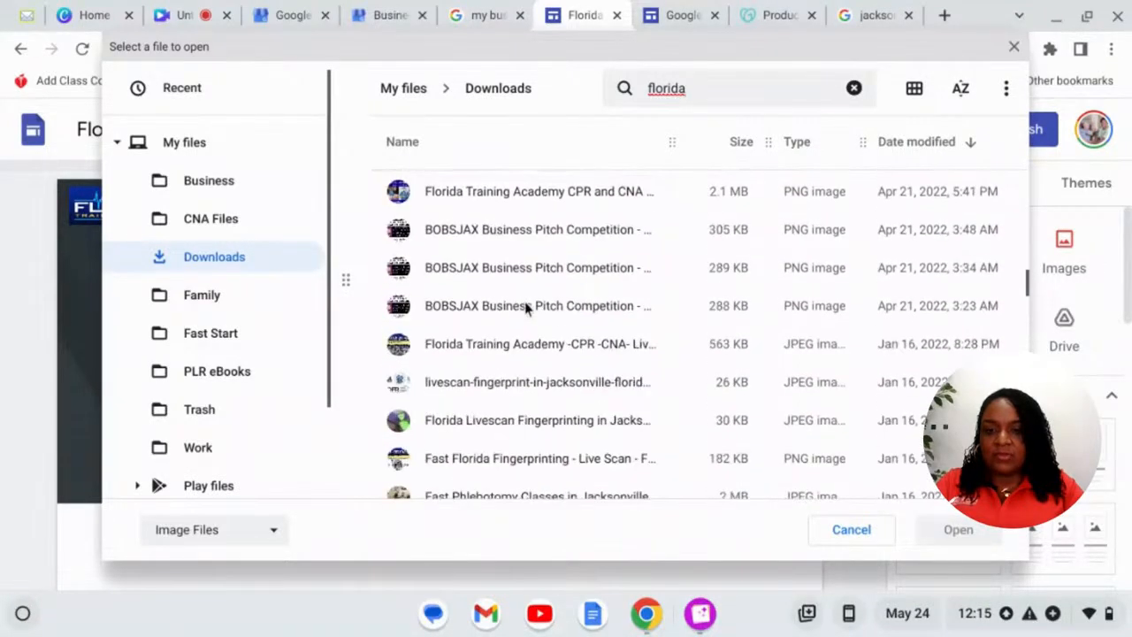
{"action": "scroll", "coordinate": [525, 308], "scroll_direction": "down", "scroll_amount": 6}
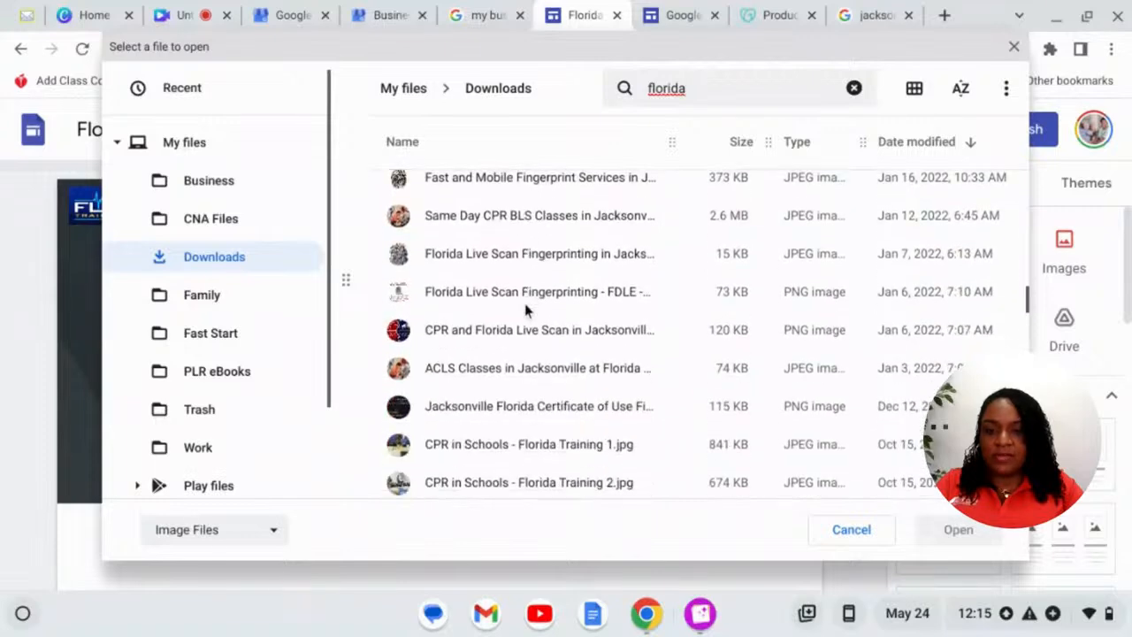
{"action": "scroll", "coordinate": [524, 309], "scroll_direction": "down", "scroll_amount": 6}
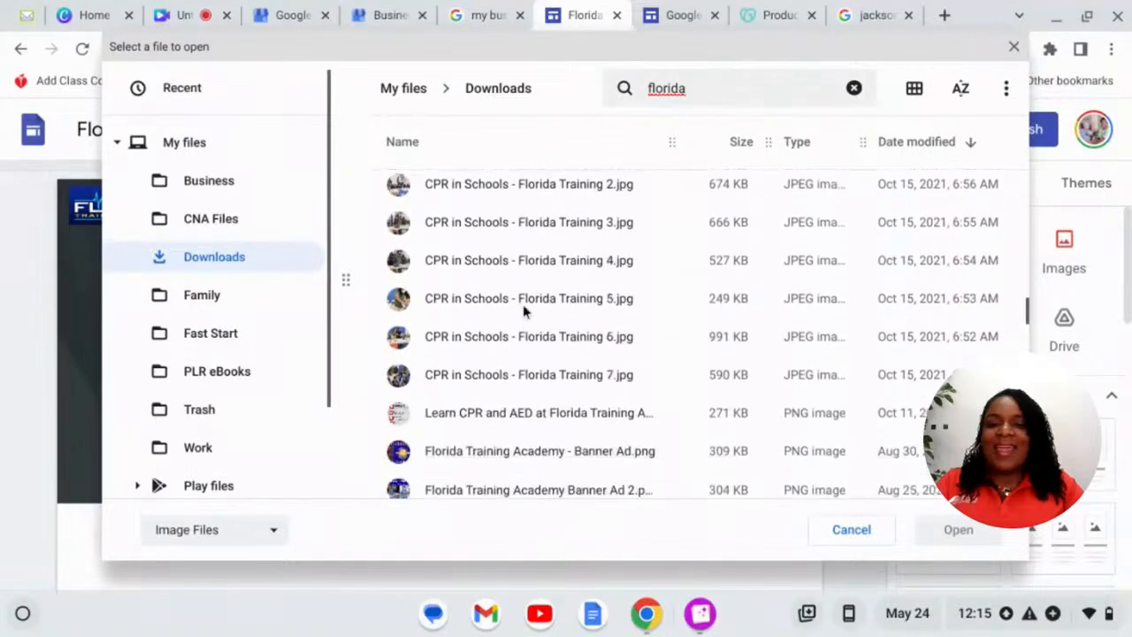
{"action": "scroll", "coordinate": [522, 307], "scroll_direction": "down", "scroll_amount": 9}
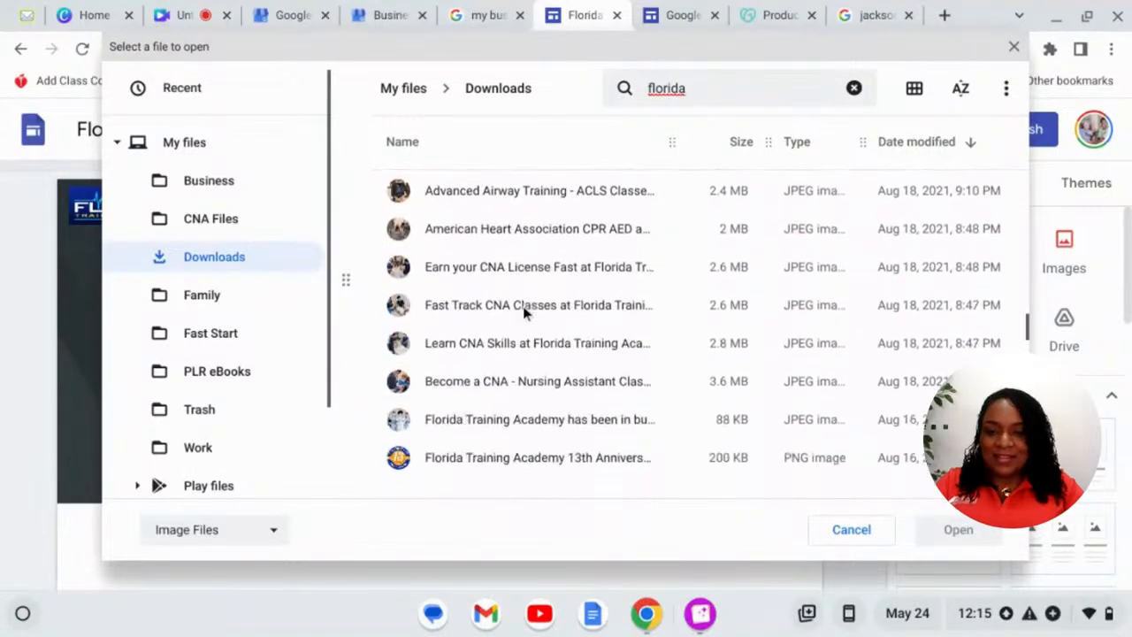
{"action": "scroll", "coordinate": [523, 311], "scroll_direction": "down", "scroll_amount": 8}
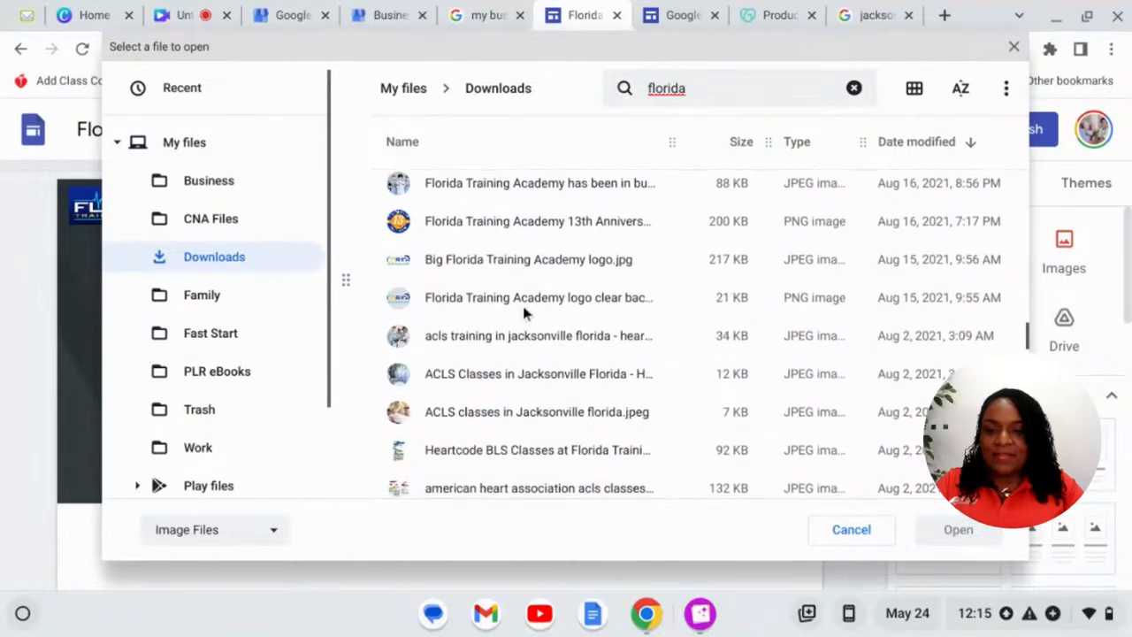
{"action": "scroll", "coordinate": [522, 305], "scroll_direction": "down", "scroll_amount": 11}
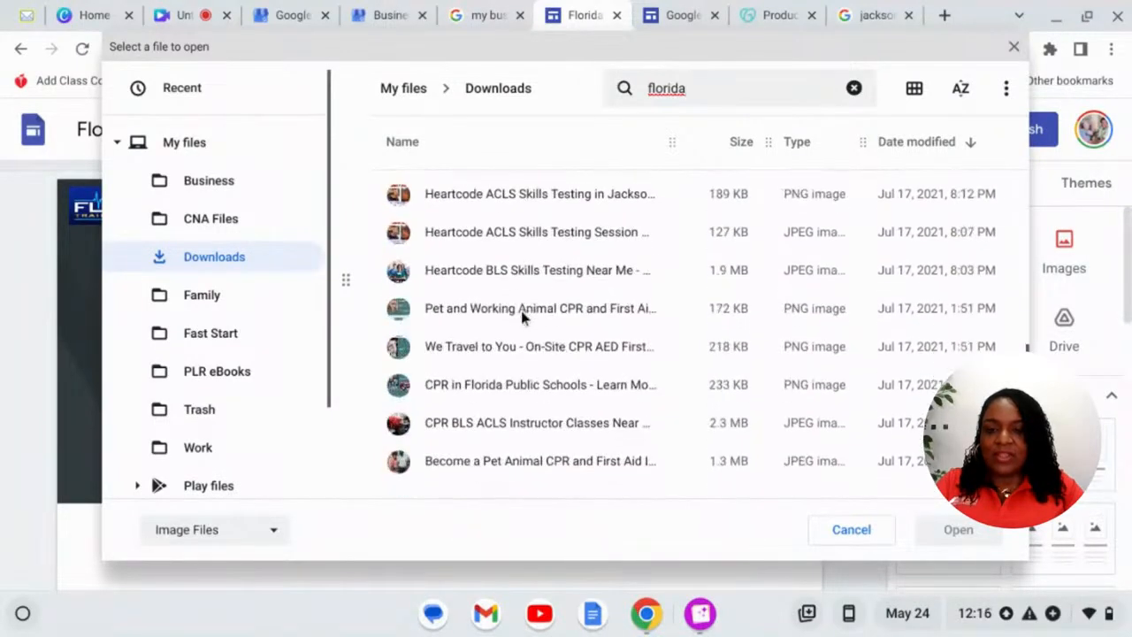
{"action": "scroll", "coordinate": [520, 320], "scroll_direction": "down", "scroll_amount": 12}
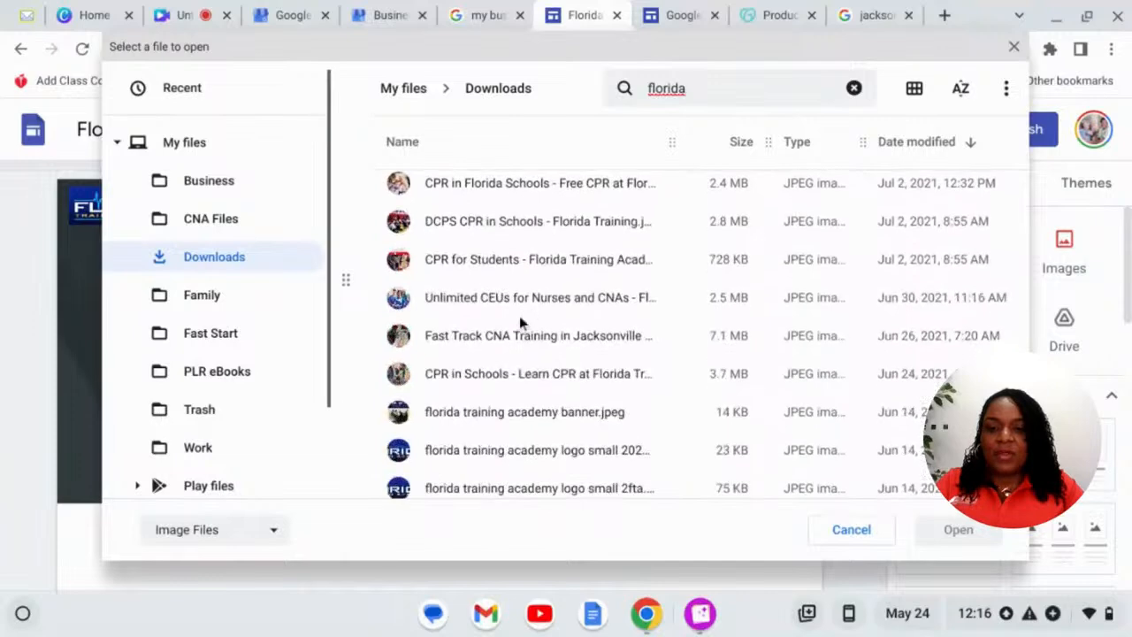
{"action": "scroll", "coordinate": [520, 320], "scroll_direction": "down", "scroll_amount": 11}
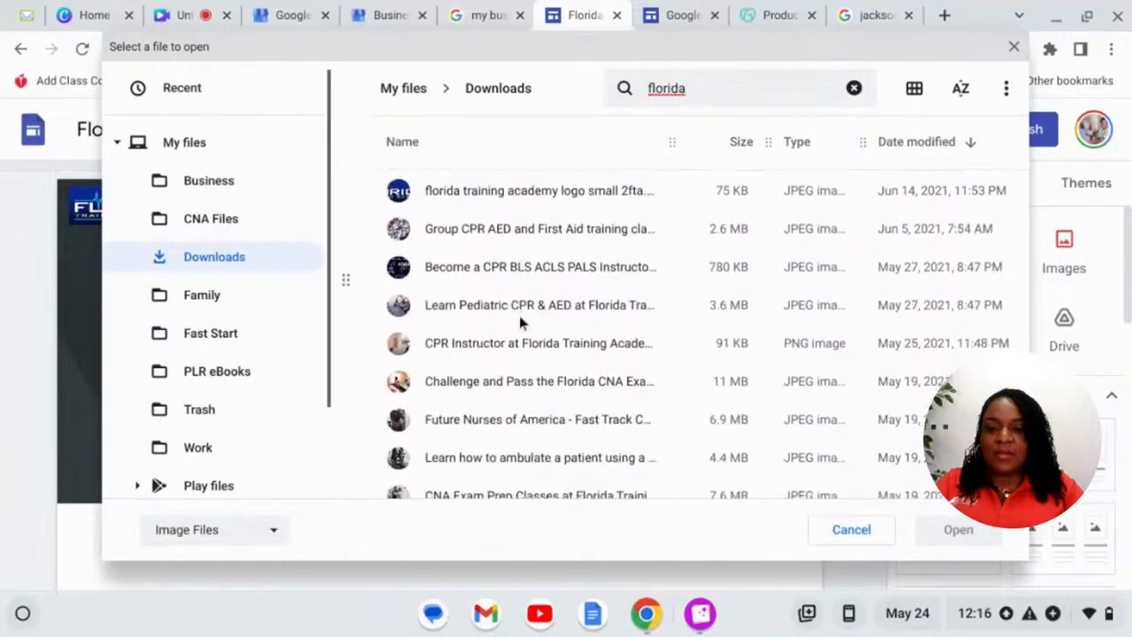
{"action": "scroll", "coordinate": [520, 320], "scroll_direction": "down", "scroll_amount": 8}
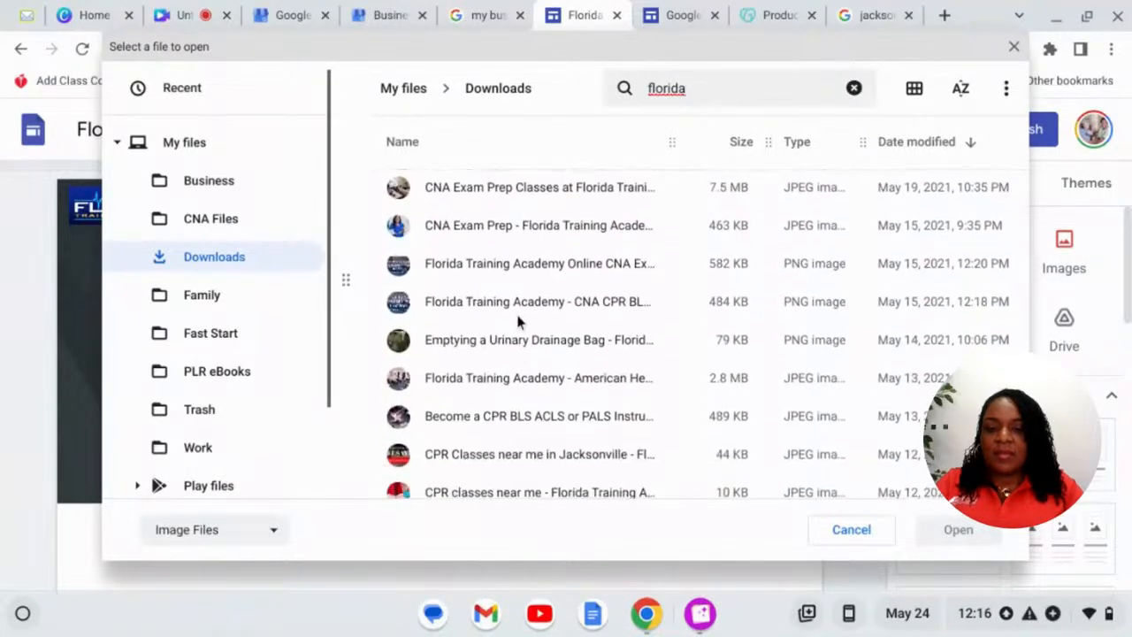
{"action": "scroll", "coordinate": [520, 320], "scroll_direction": "down", "scroll_amount": 6}
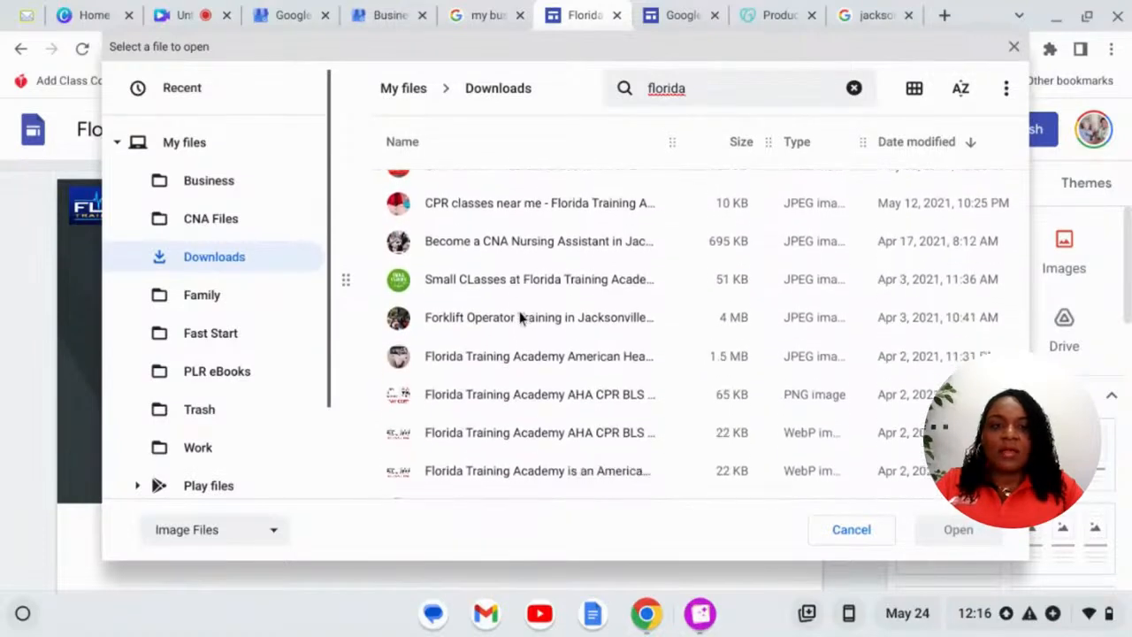
{"action": "scroll", "coordinate": [521, 314], "scroll_direction": "down", "scroll_amount": 1}
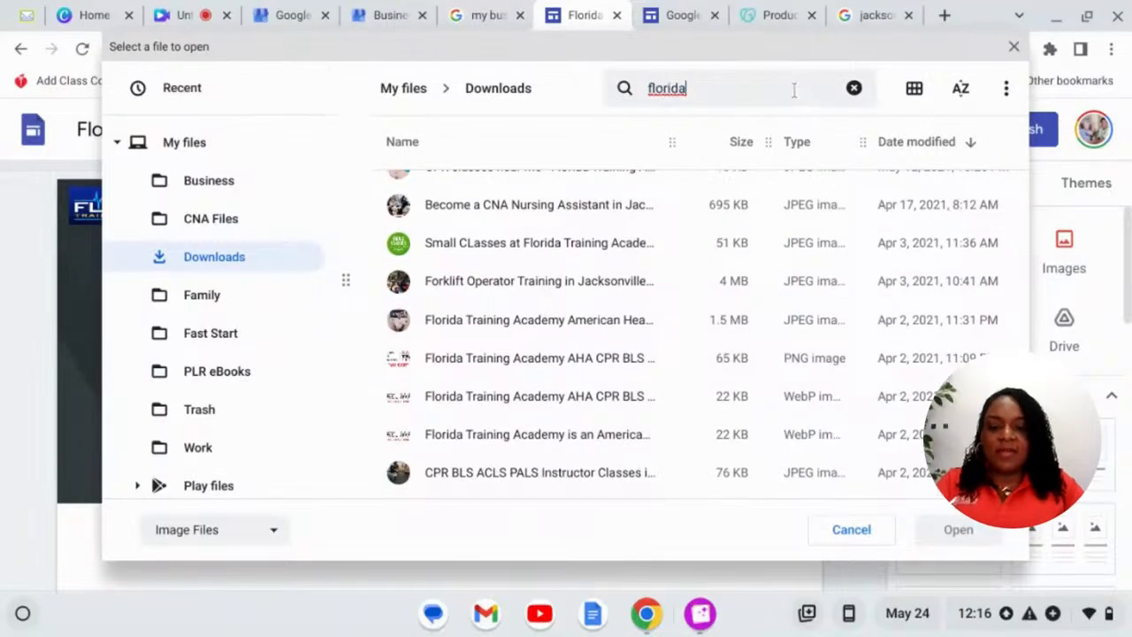
- Search 'traffic', clear the search, and close the file picker without choosing an image
{"action": "double_click", "coordinate": [795, 90]}
{"action": "type", "text": "traffic"}
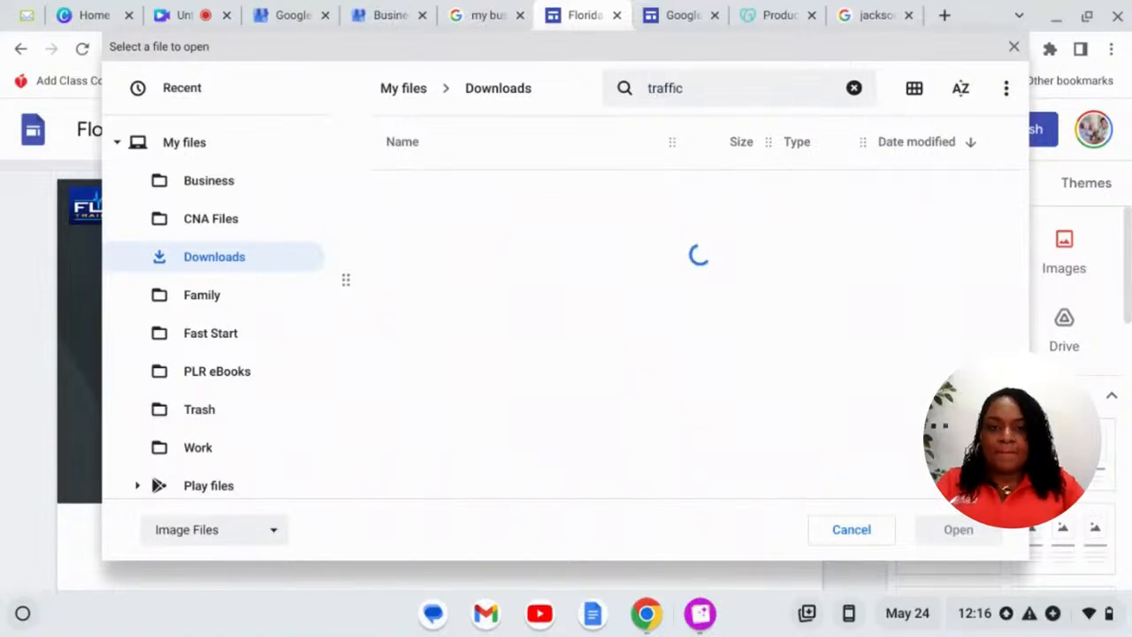
{"action": "double_click", "coordinate": [779, 88]}
{"action": "key", "text": "BackSpace"}
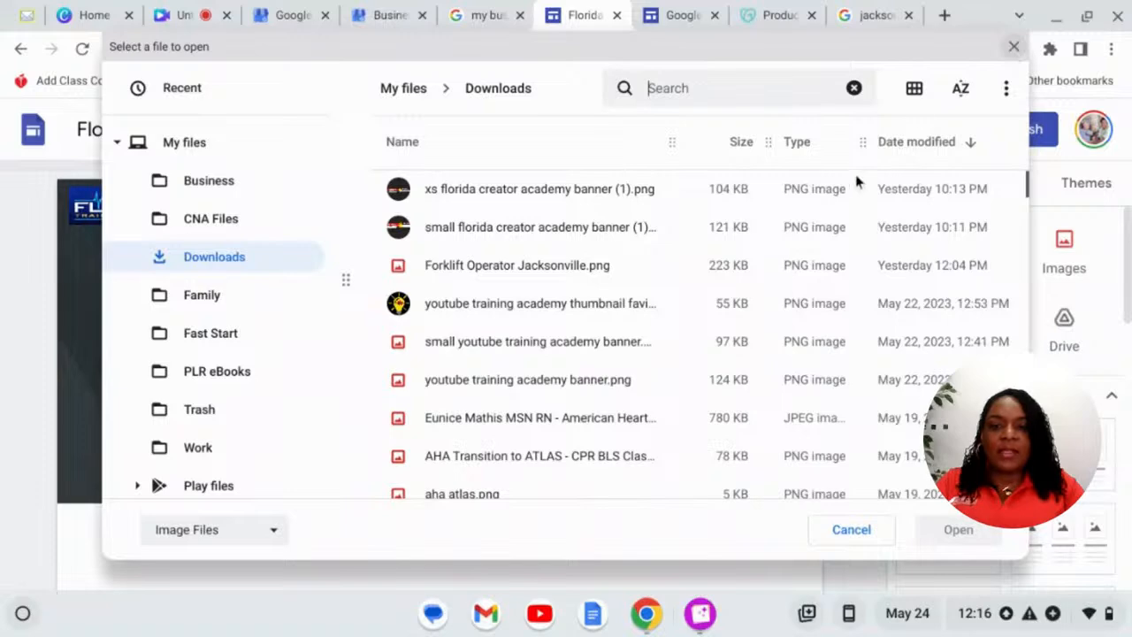
{"action": "left_click", "coordinate": [1014, 46]}
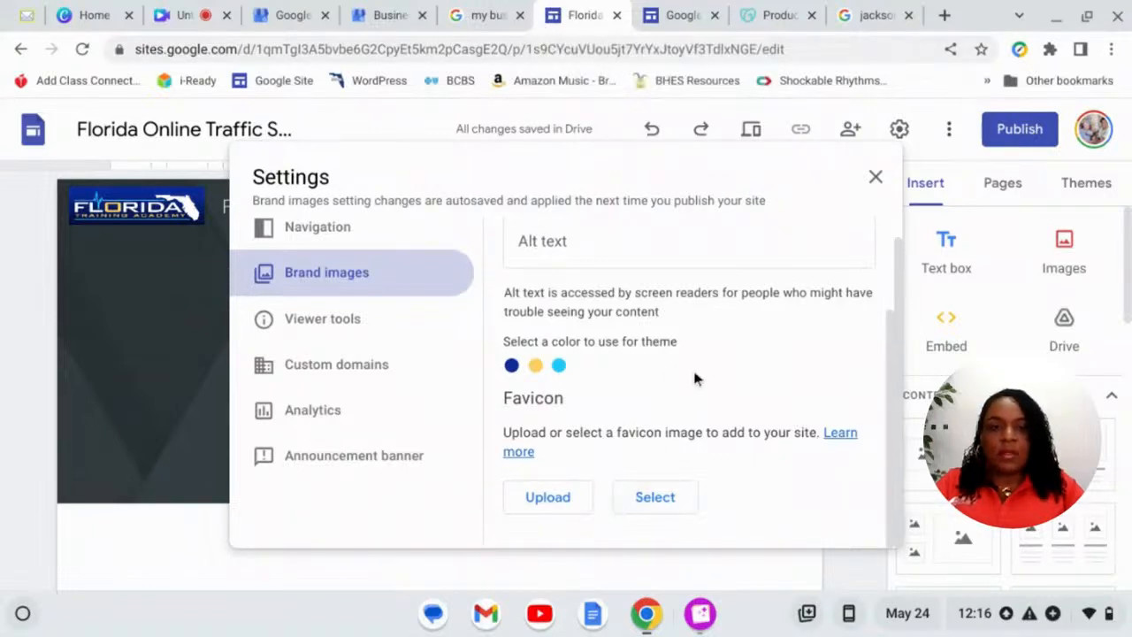
{"action": "scroll", "coordinate": [708, 363], "scroll_direction": "up", "scroll_amount": 1}
- Upload the Fast Florida Fingerprinting live scan image (search 'fas') as the header background
{"action": "left_click", "coordinate": [875, 181]}
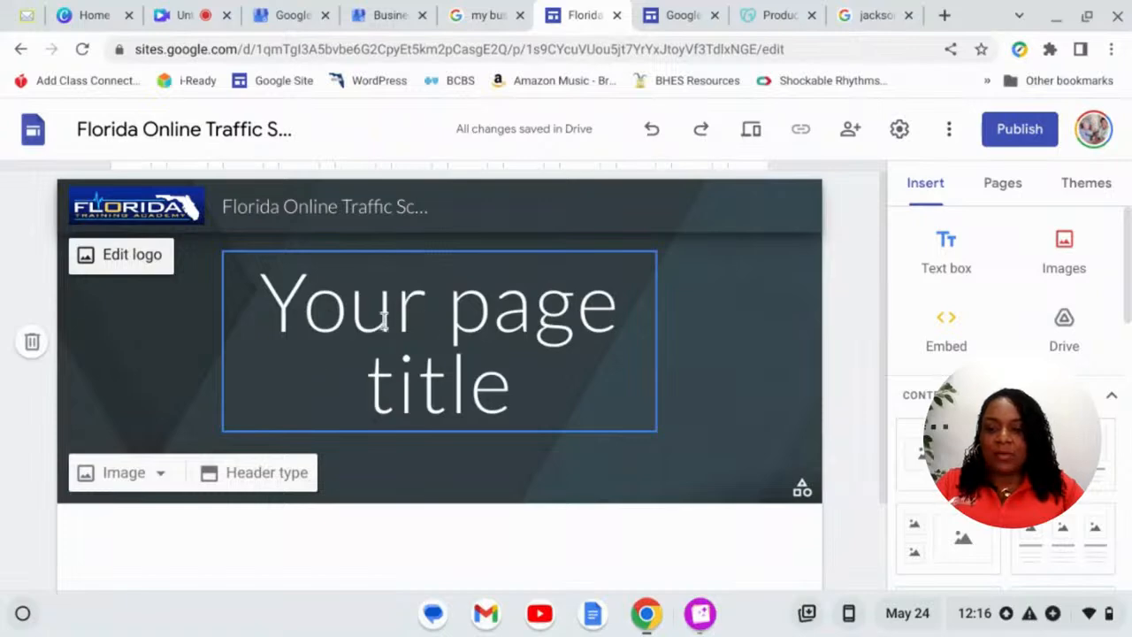
{"action": "left_click", "coordinate": [137, 475]}
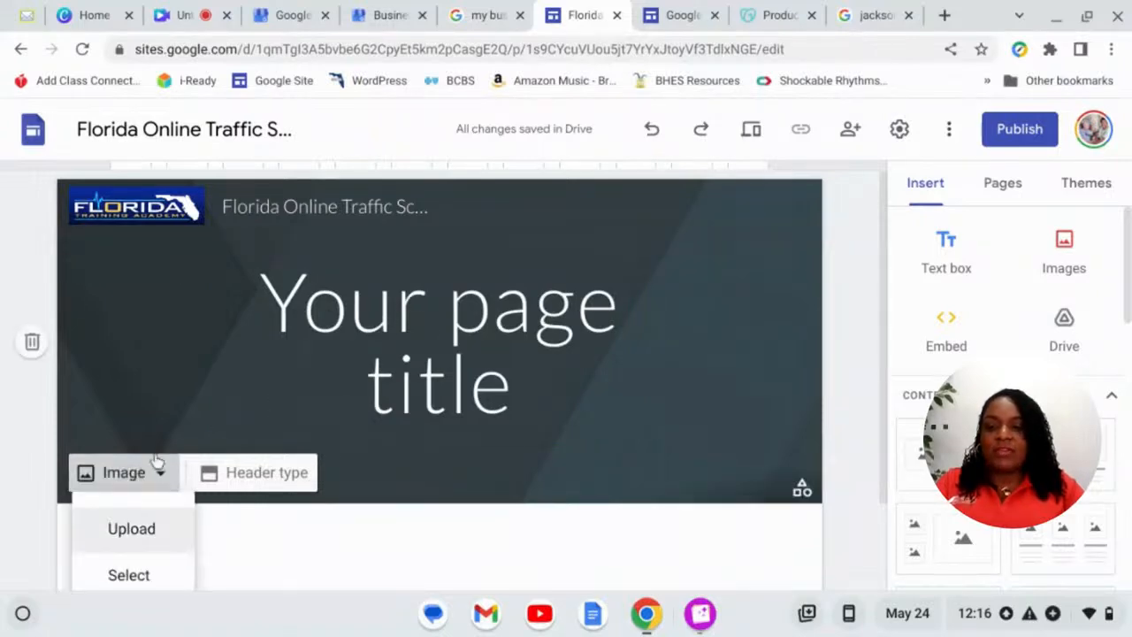
{"action": "scroll", "coordinate": [164, 453], "scroll_direction": "down", "scroll_amount": 1}
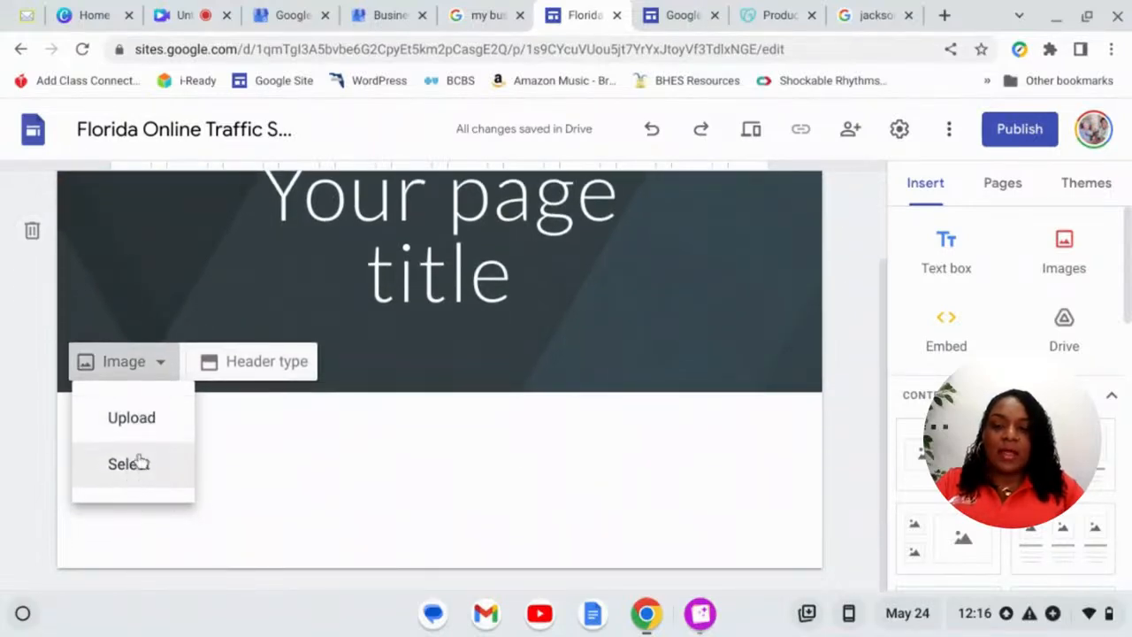
{"action": "left_click", "coordinate": [150, 429]}
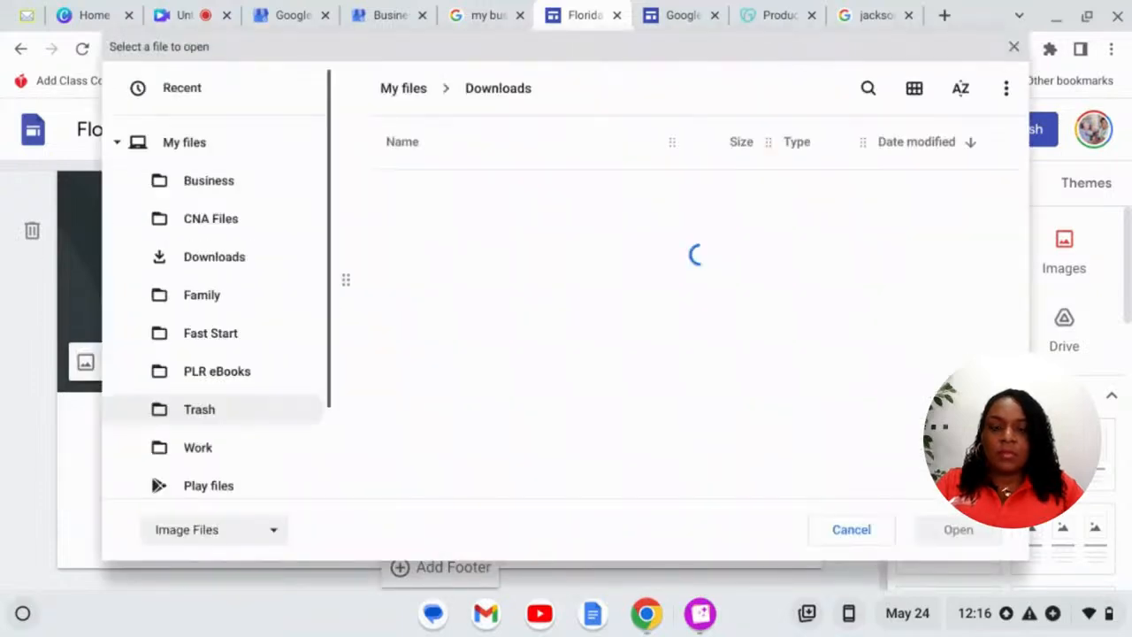
{"action": "left_click", "coordinate": [867, 93]}
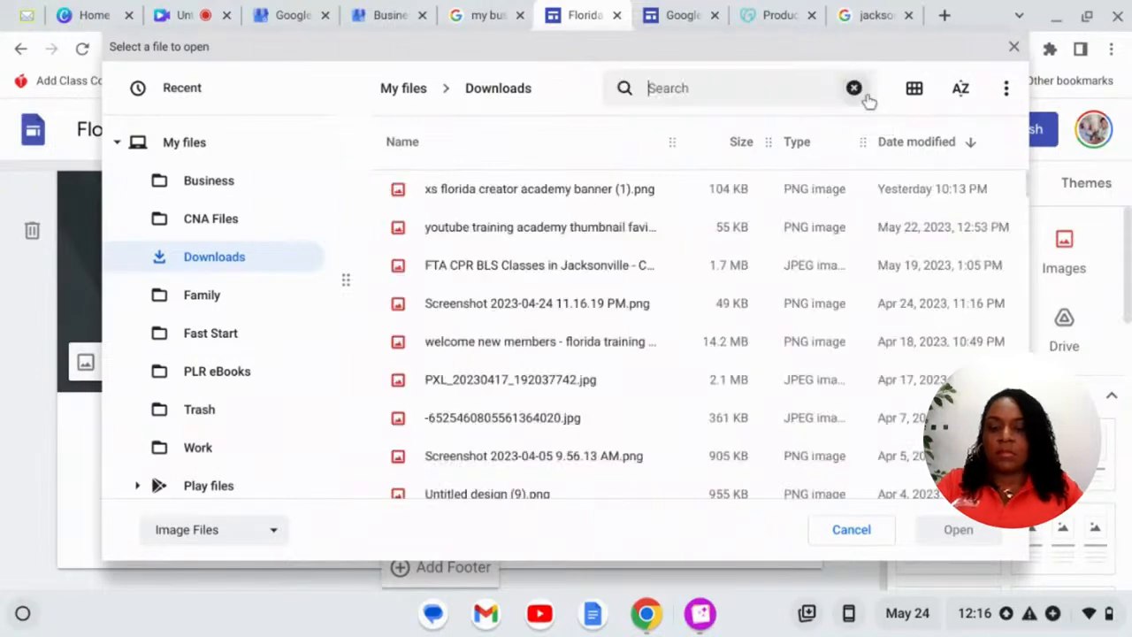
{"action": "type", "text": "fast"}
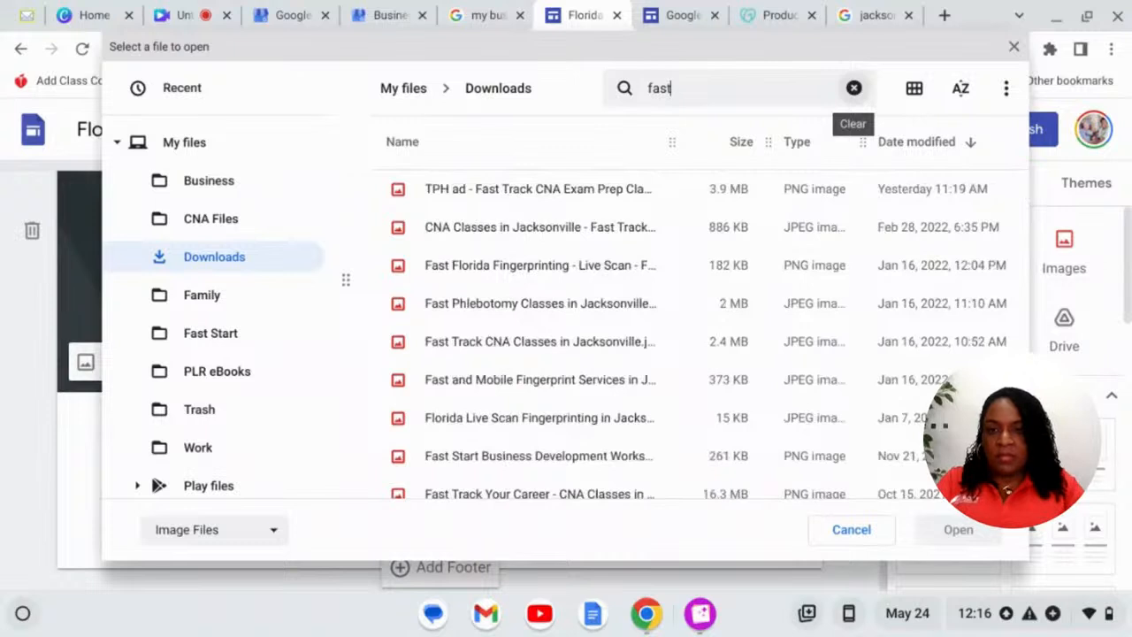
{"action": "left_click", "coordinate": [458, 271]}
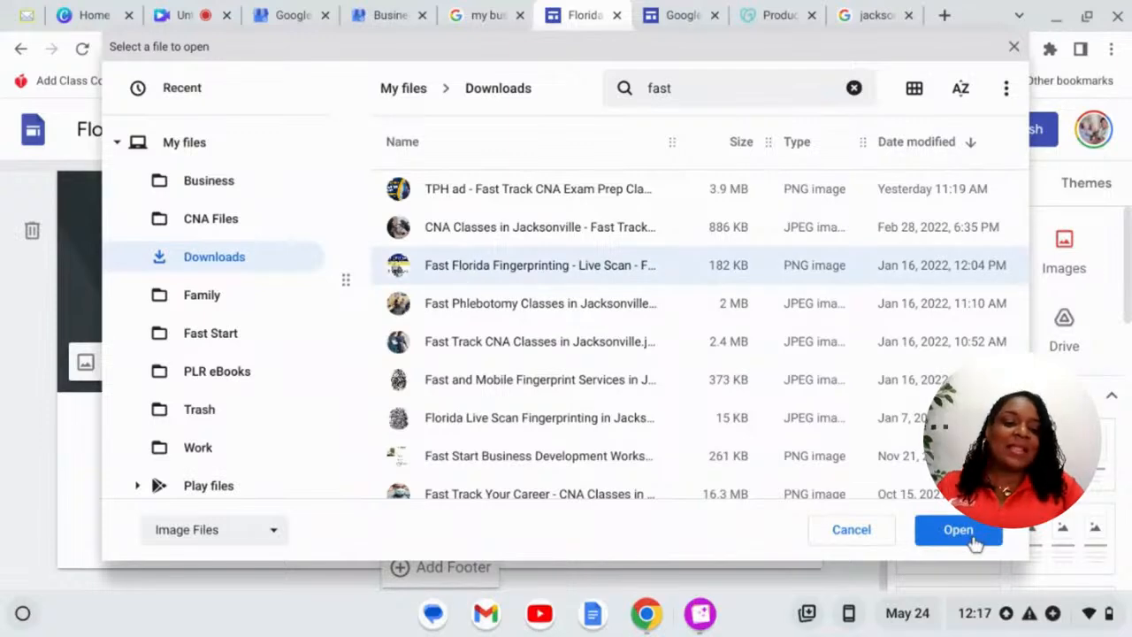
{"action": "left_click", "coordinate": [958, 530]}
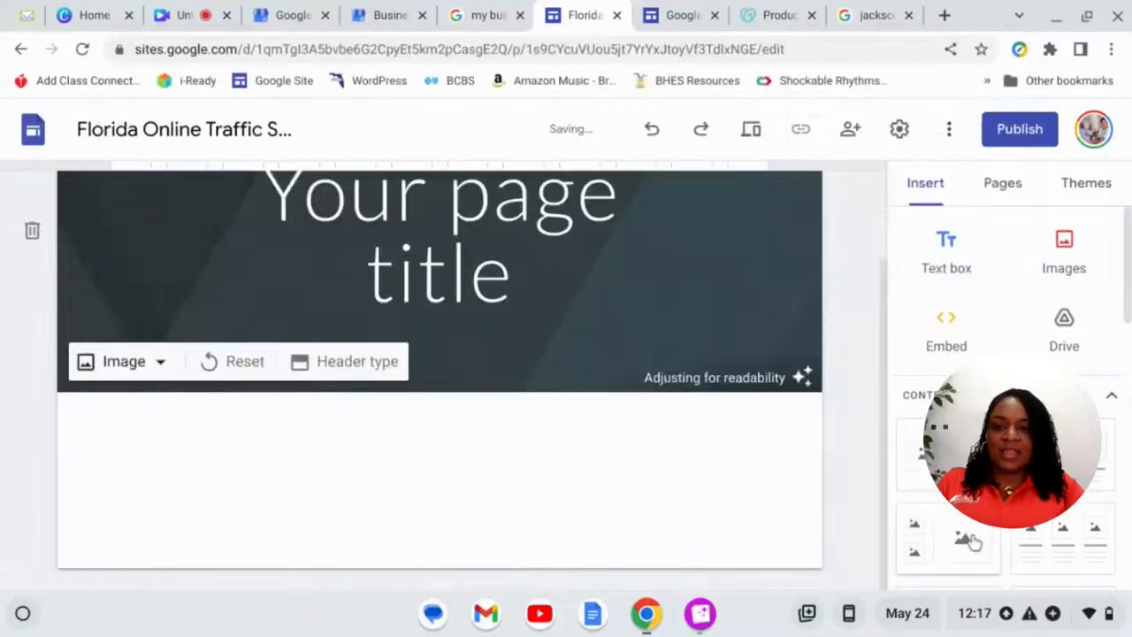
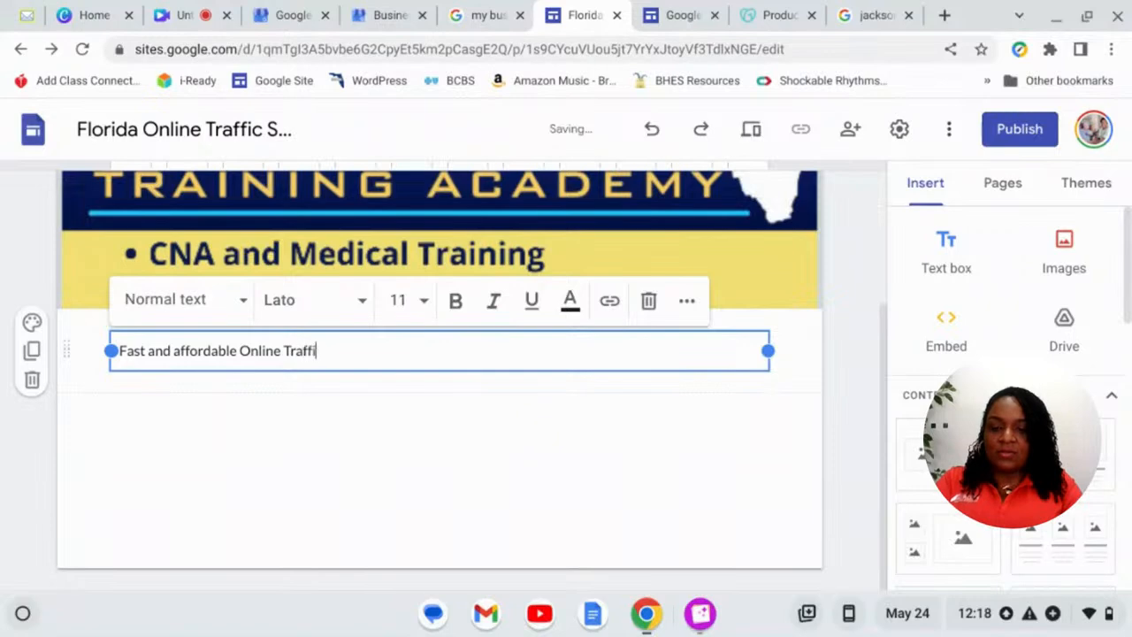
- Finish the sentence ending 'Classes that are Florida DMV approved.' and add an empty line after it
{"action": "type", "text": "c School"}
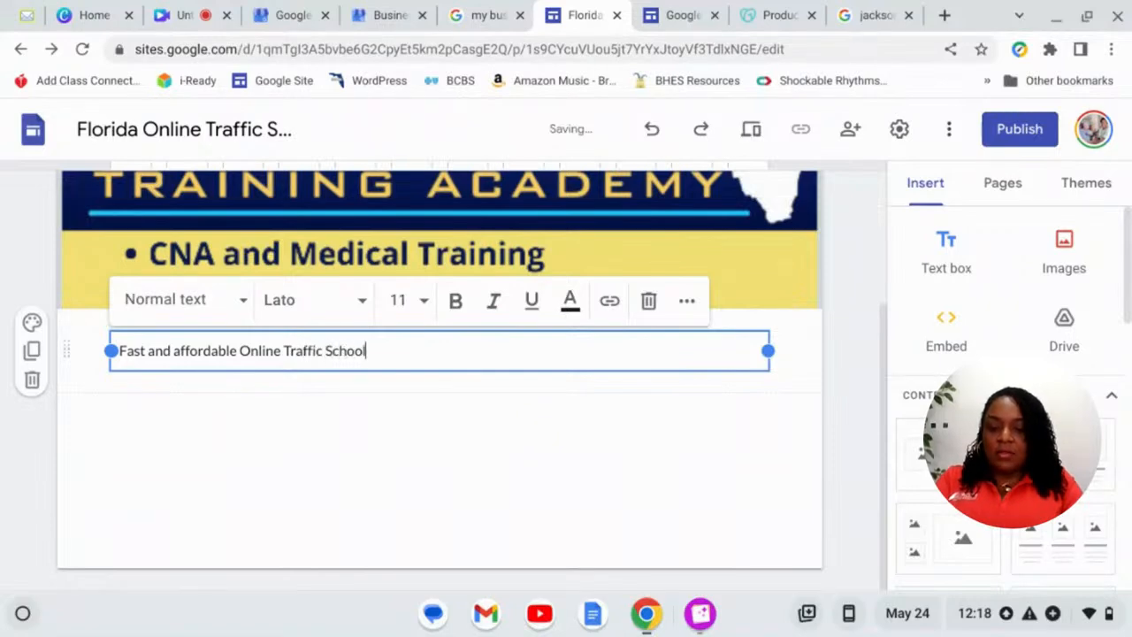
{"action": "type", "text": " Classes"}
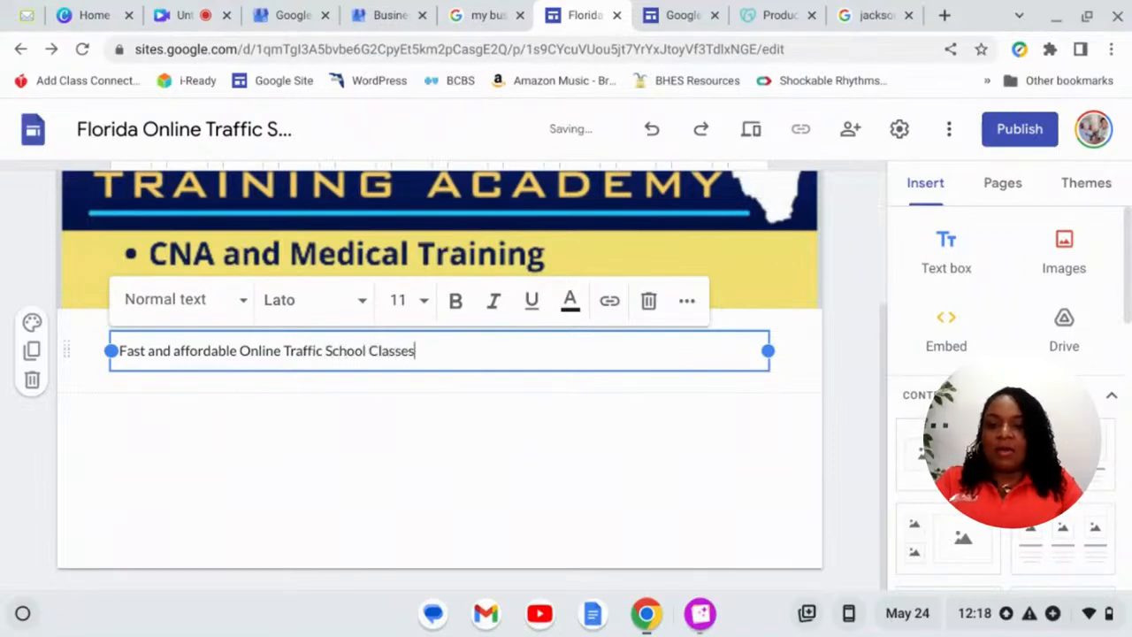
{"action": "type", "text": " that are Fl"}
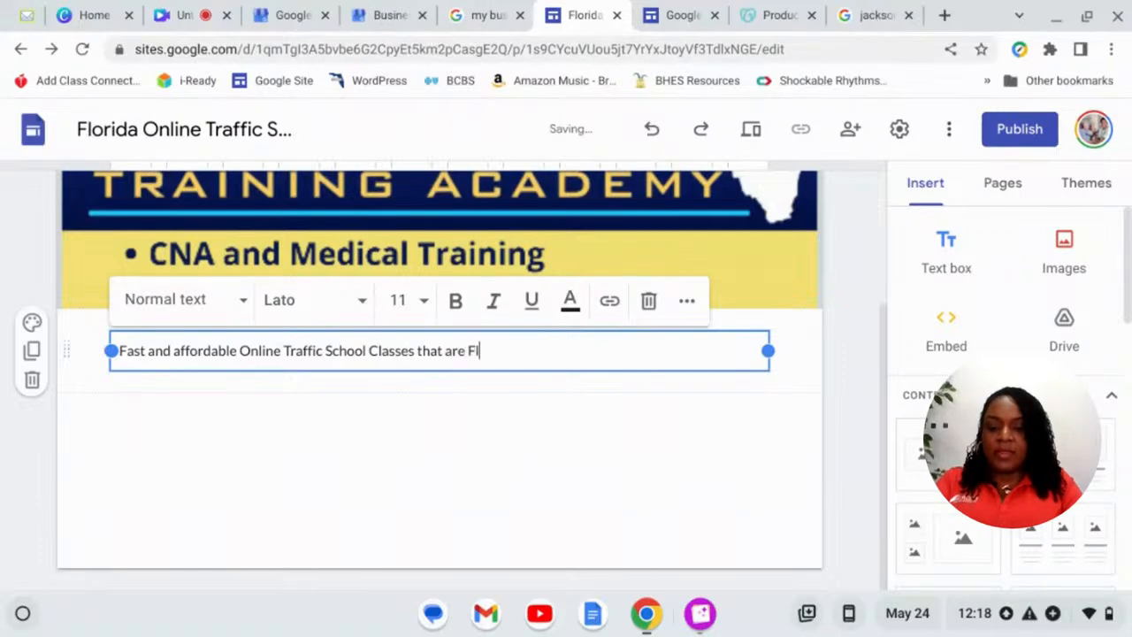
{"action": "type", "text": "orida DM"}
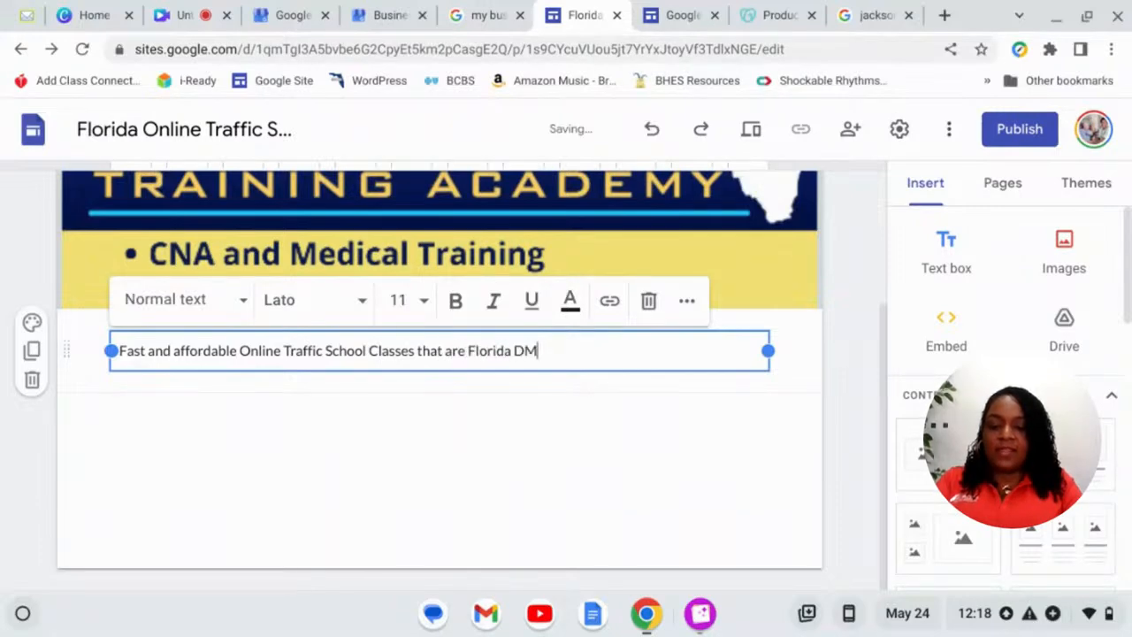
{"action": "type", "text": "V approved"}
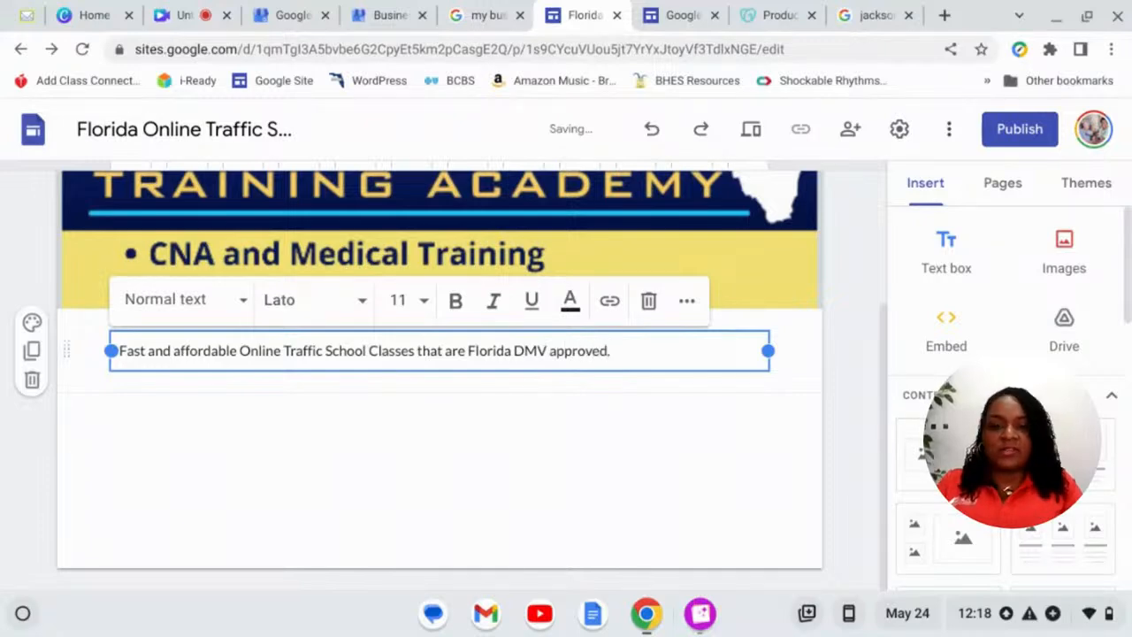
{"action": "type", "text": "."}
{"action": "key", "text": "Return"}
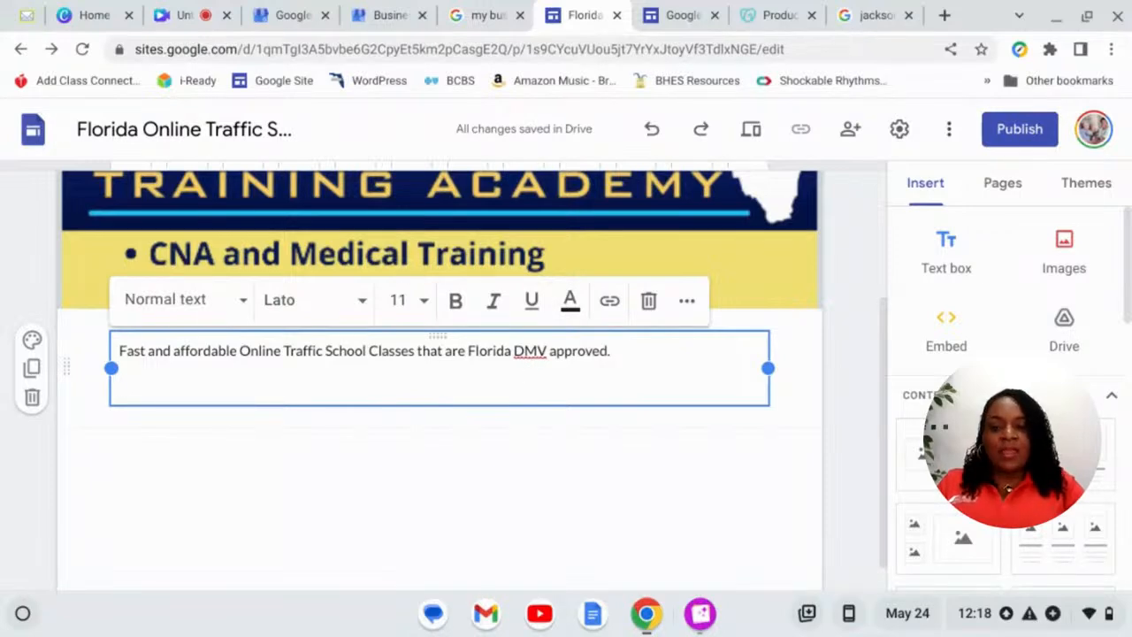
{"action": "scroll", "coordinate": [504, 397], "scroll_direction": "down", "scroll_amount": 1}
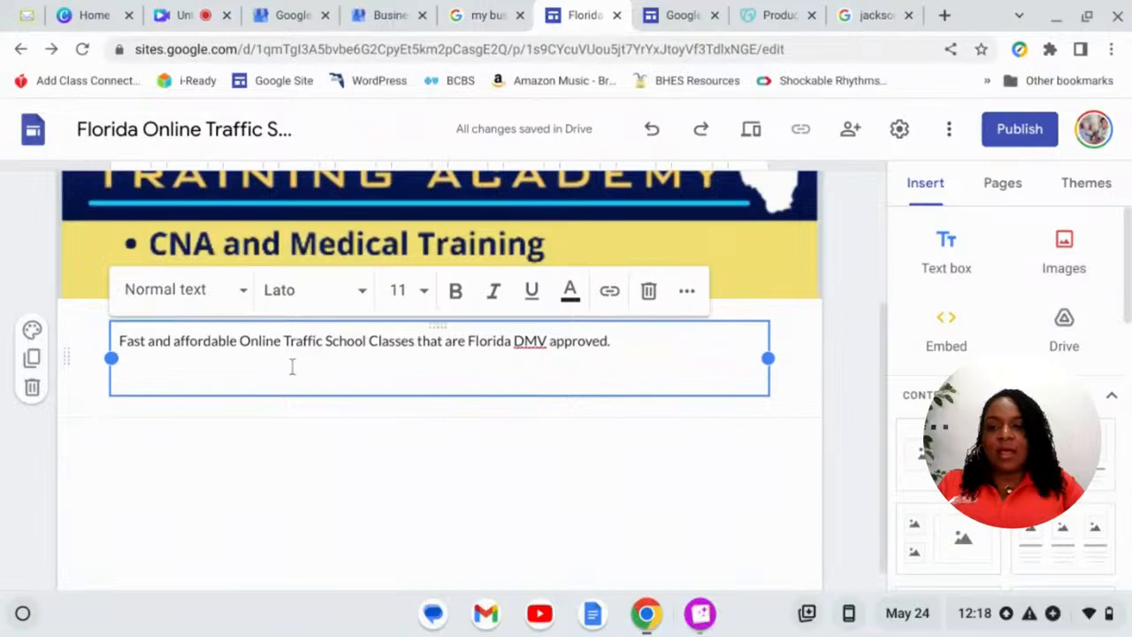
{"action": "scroll", "coordinate": [278, 370], "scroll_direction": "down", "scroll_amount": 2}
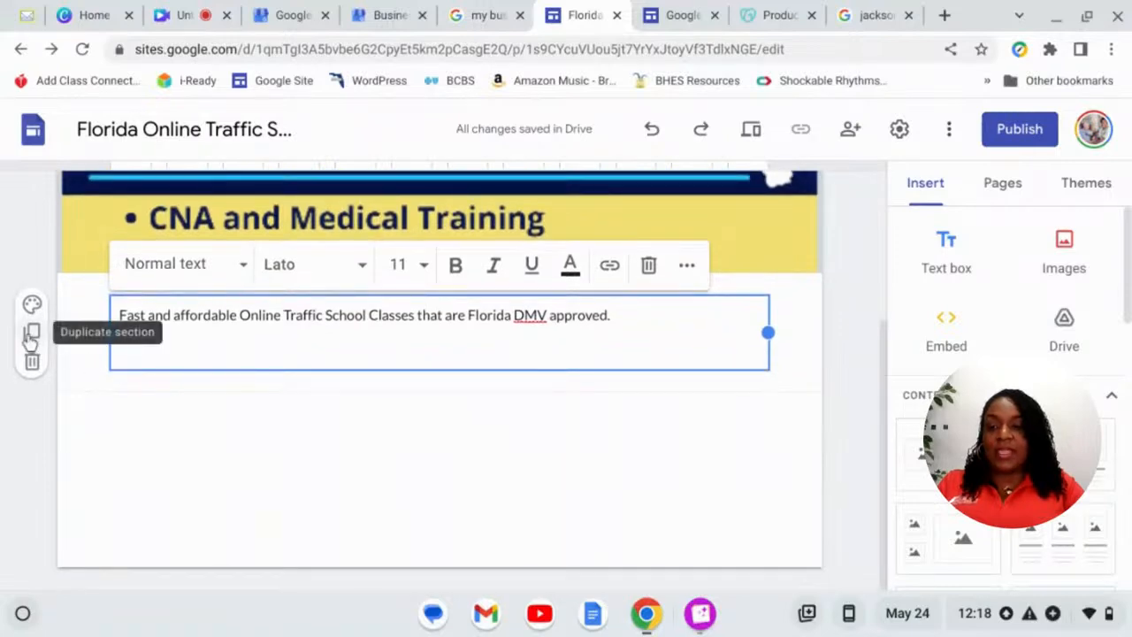
- Duplicate the DMV-approved section and add a footer beginning 'Thank you for shooosing Florida'
{"action": "left_click", "coordinate": [31, 334]}
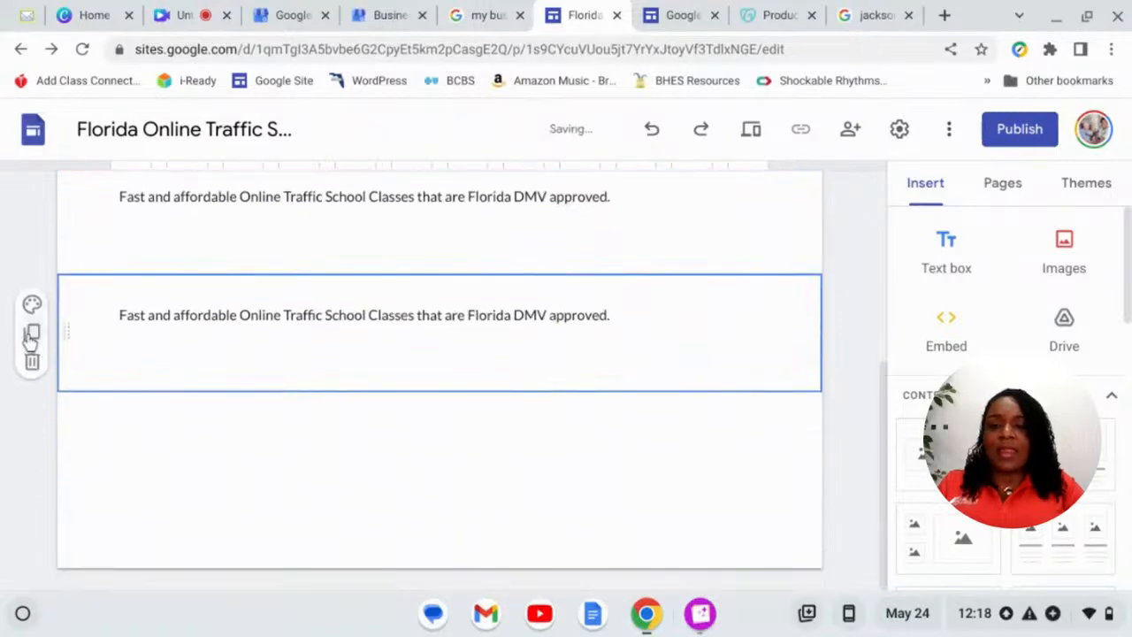
{"action": "mouse_move", "coordinate": [157, 510]}
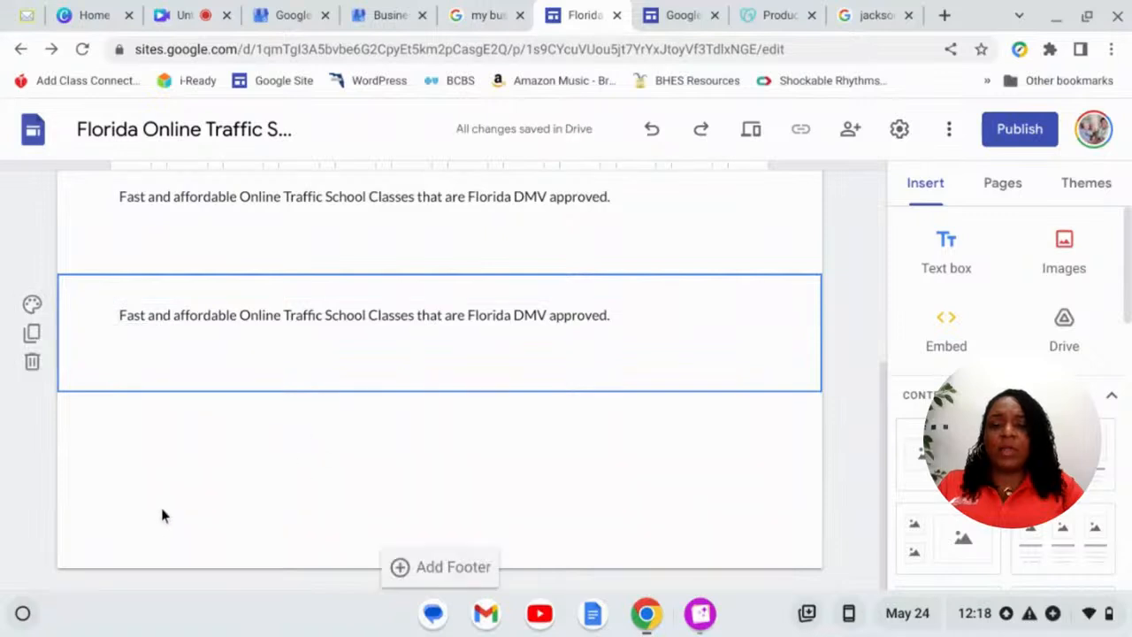
{"action": "left_click", "coordinate": [414, 570]}
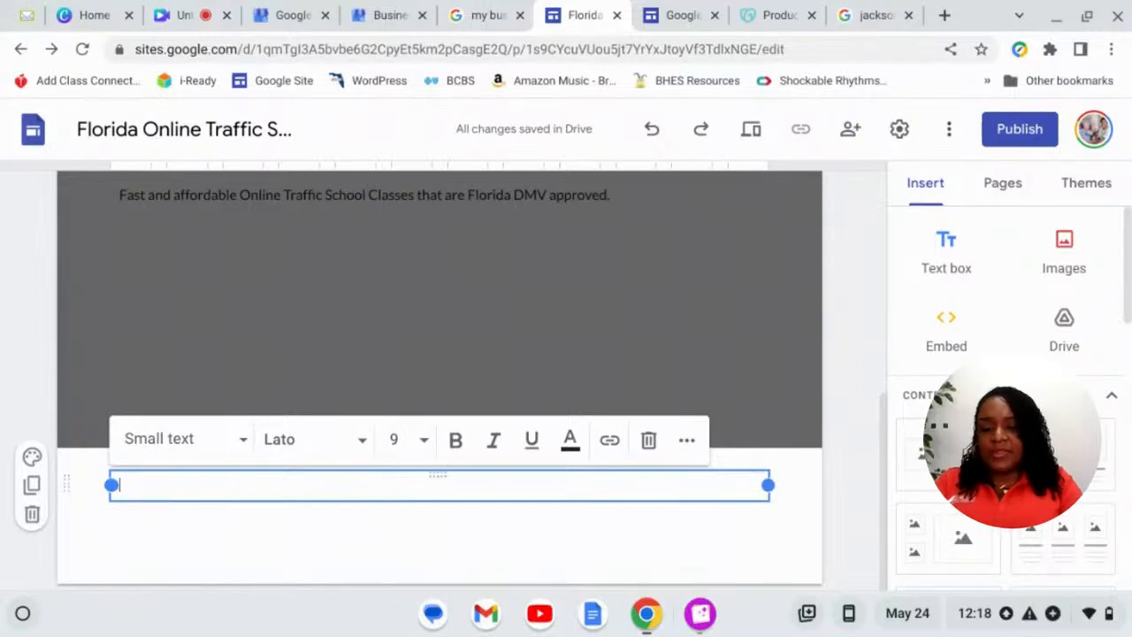
{"action": "type", "text": "Thank you fo"}
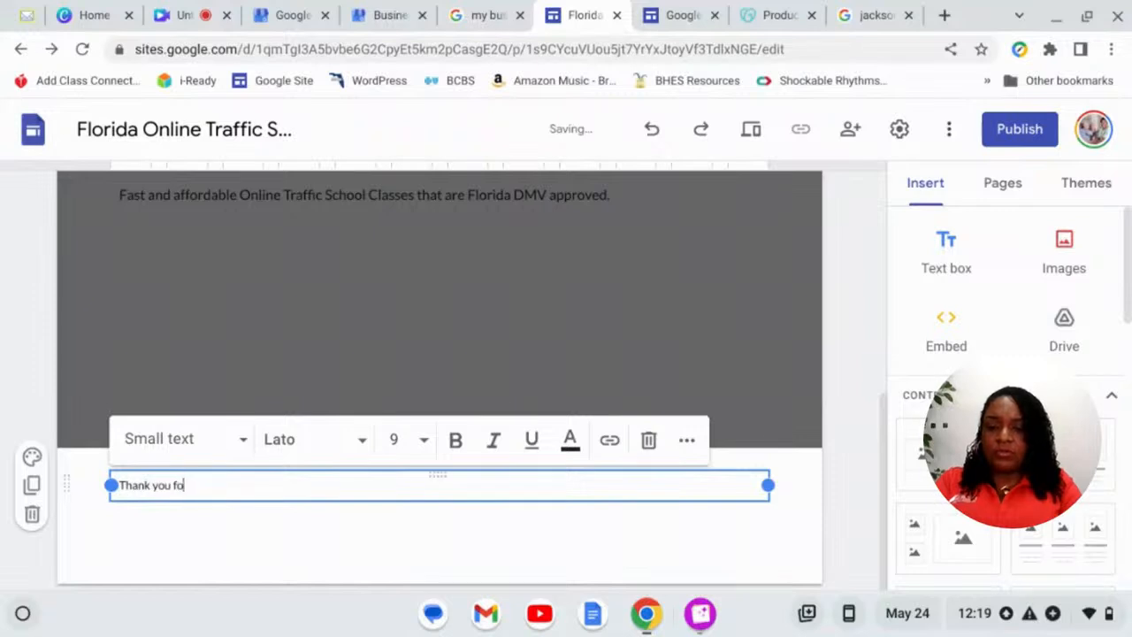
{"action": "type", "text": "r s"}
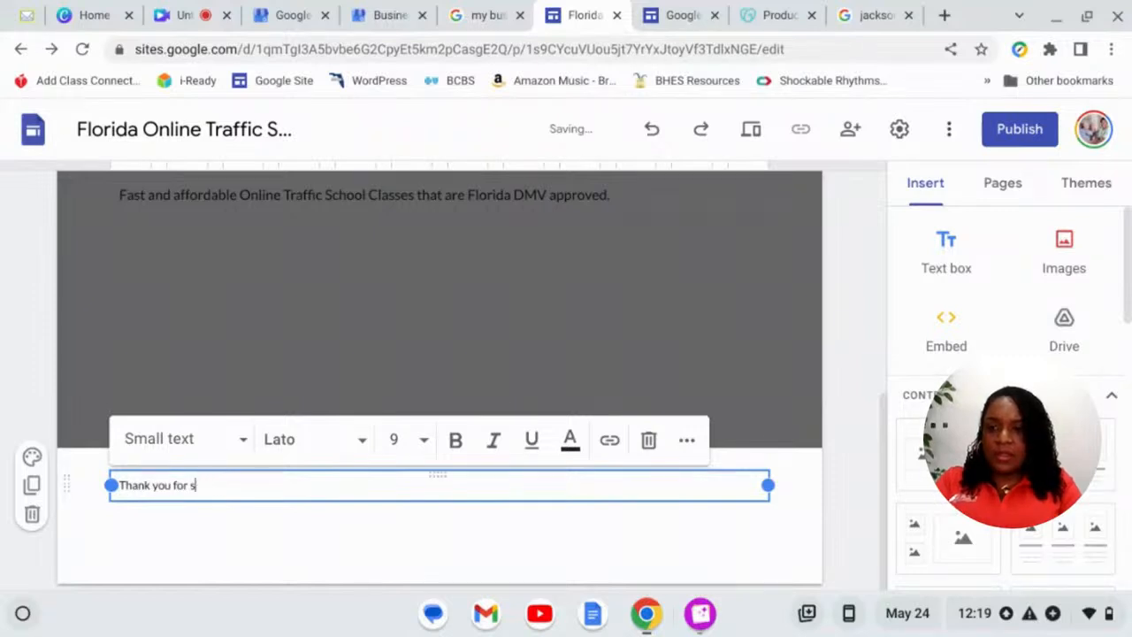
{"action": "type", "text": "hooosing"}
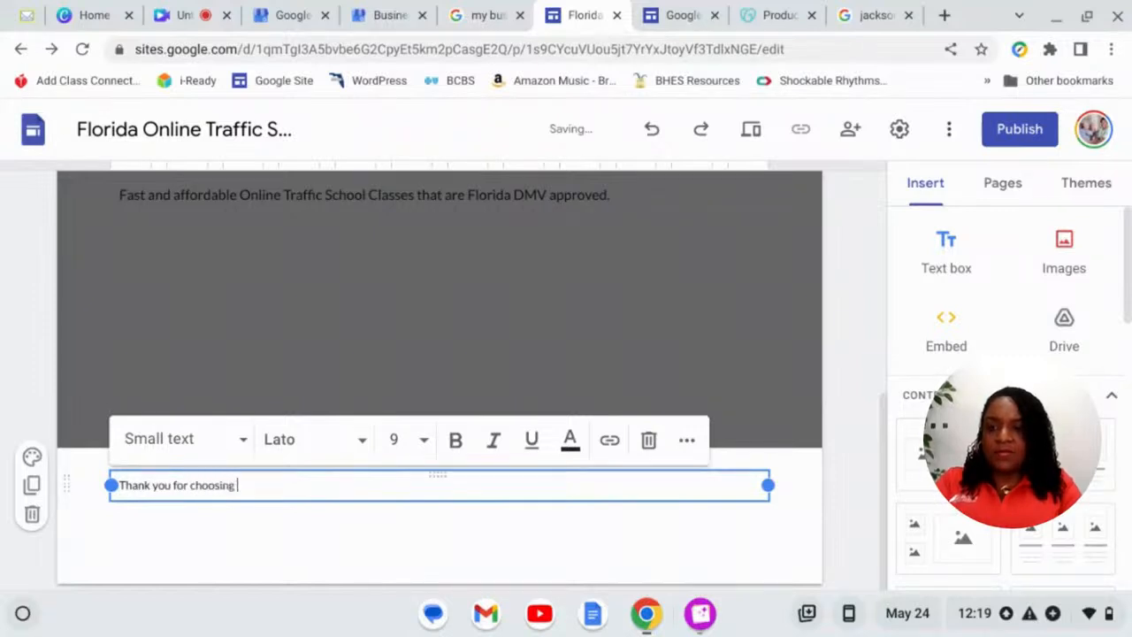
{"action": "type", "text": " Florida Online Traffic School."}
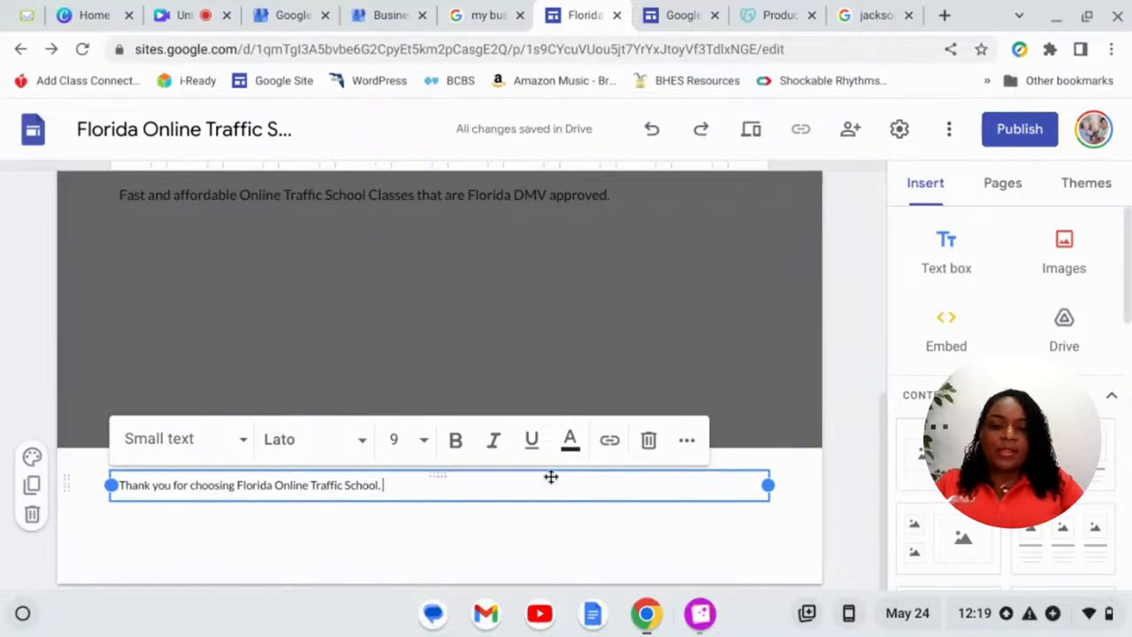
- Change the footer text's alignment and make its colour blue after trying red
{"action": "left_click", "coordinate": [689, 442]}
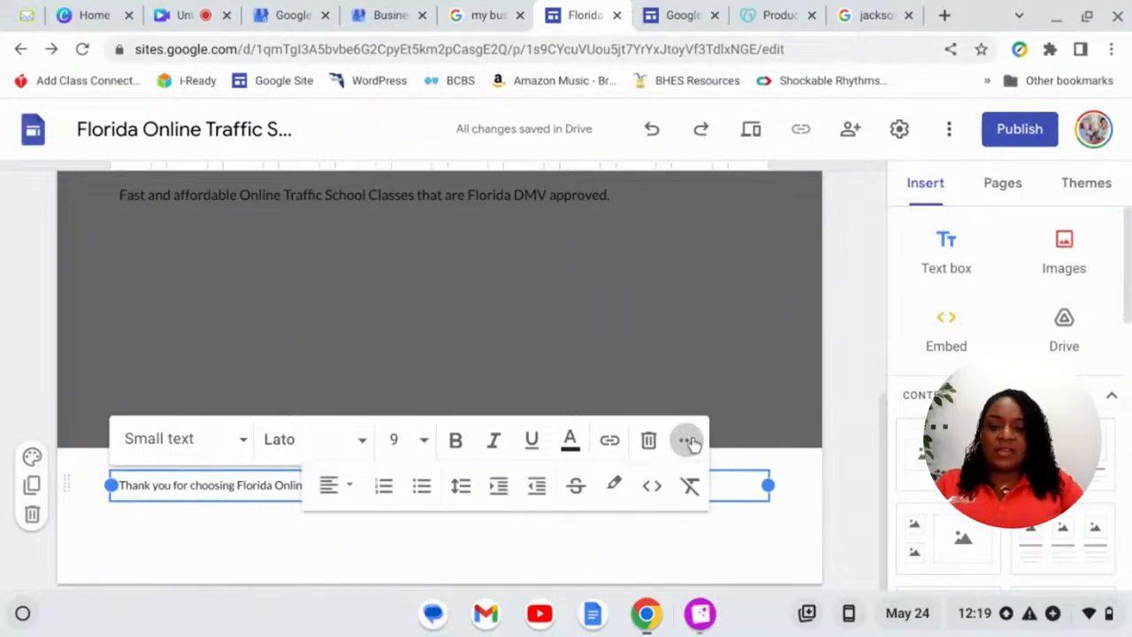
{"action": "left_click", "coordinate": [349, 495]}
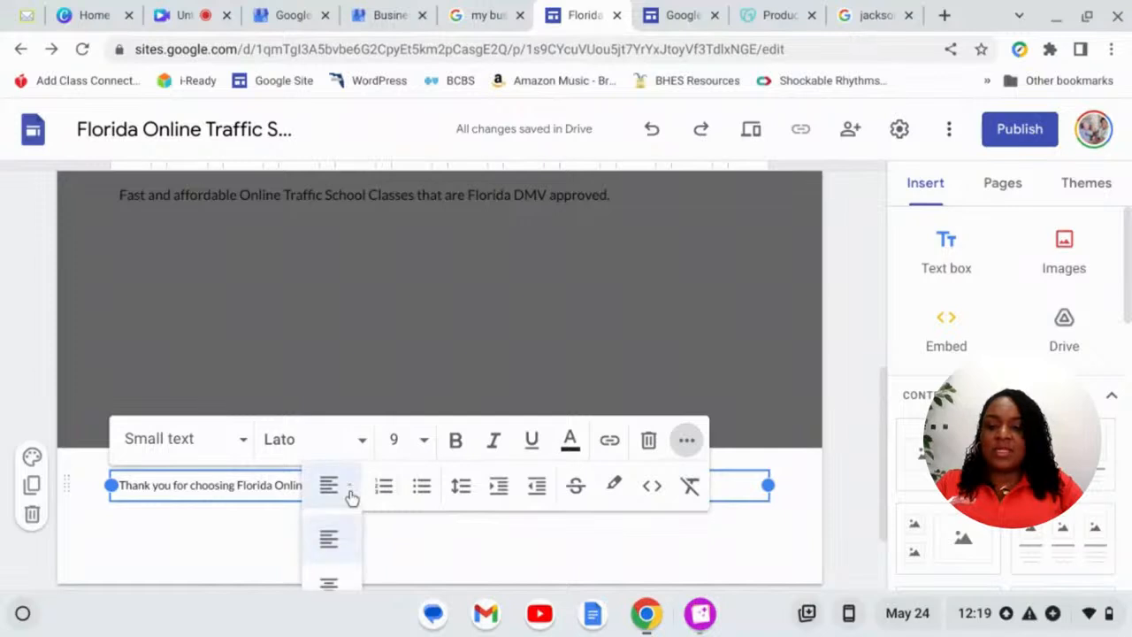
{"action": "left_click", "coordinate": [329, 584]}
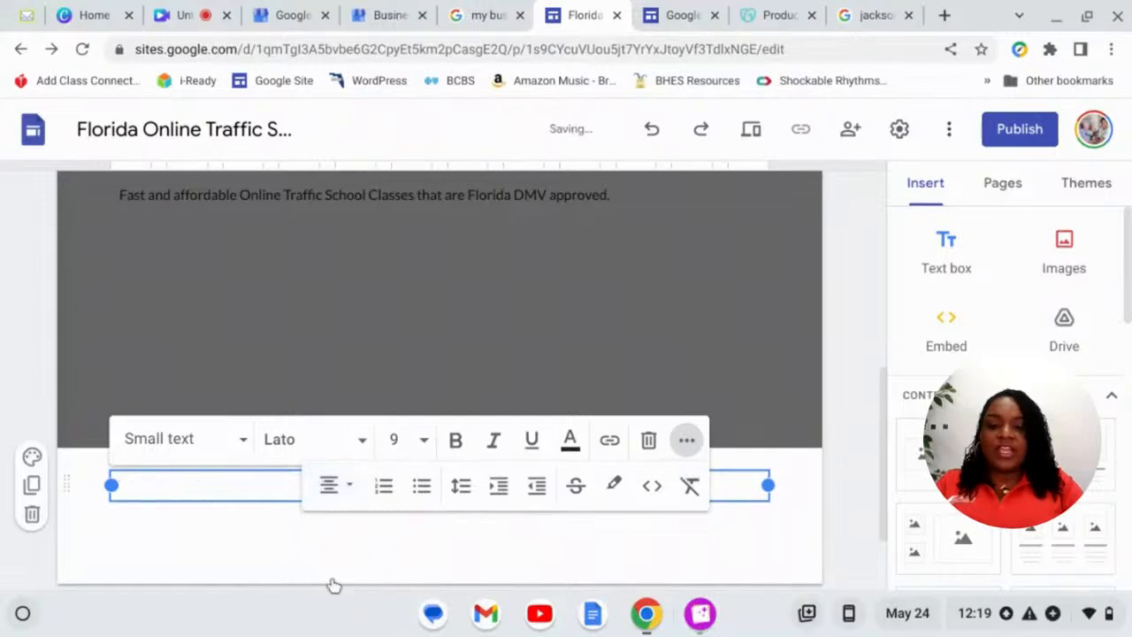
{"action": "left_click", "coordinate": [570, 442]}
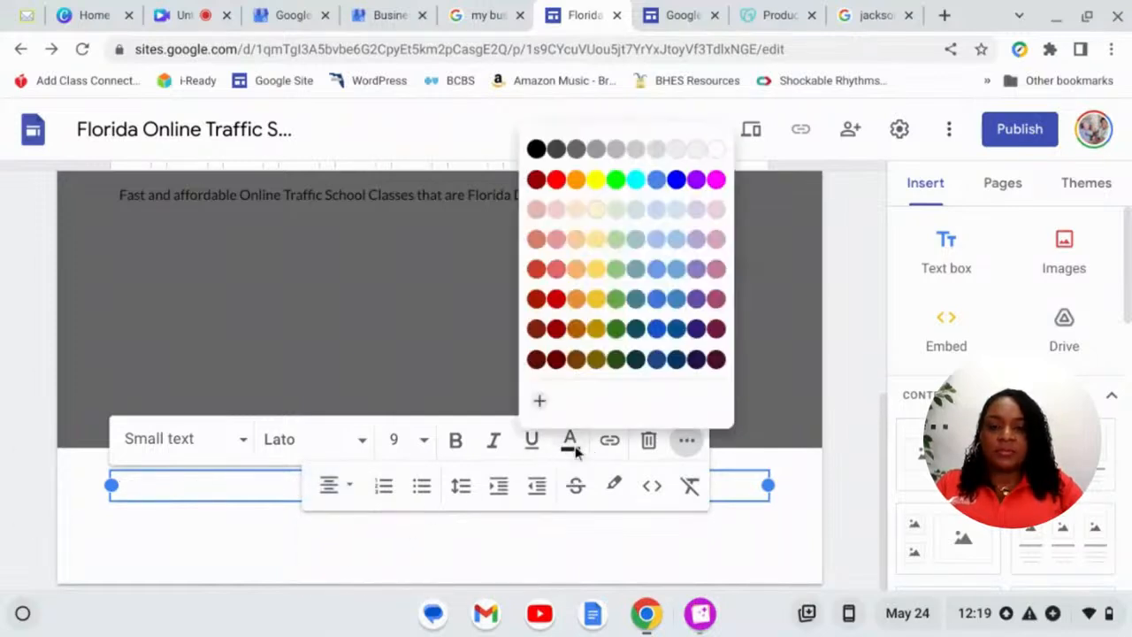
{"action": "left_click", "coordinate": [543, 178]}
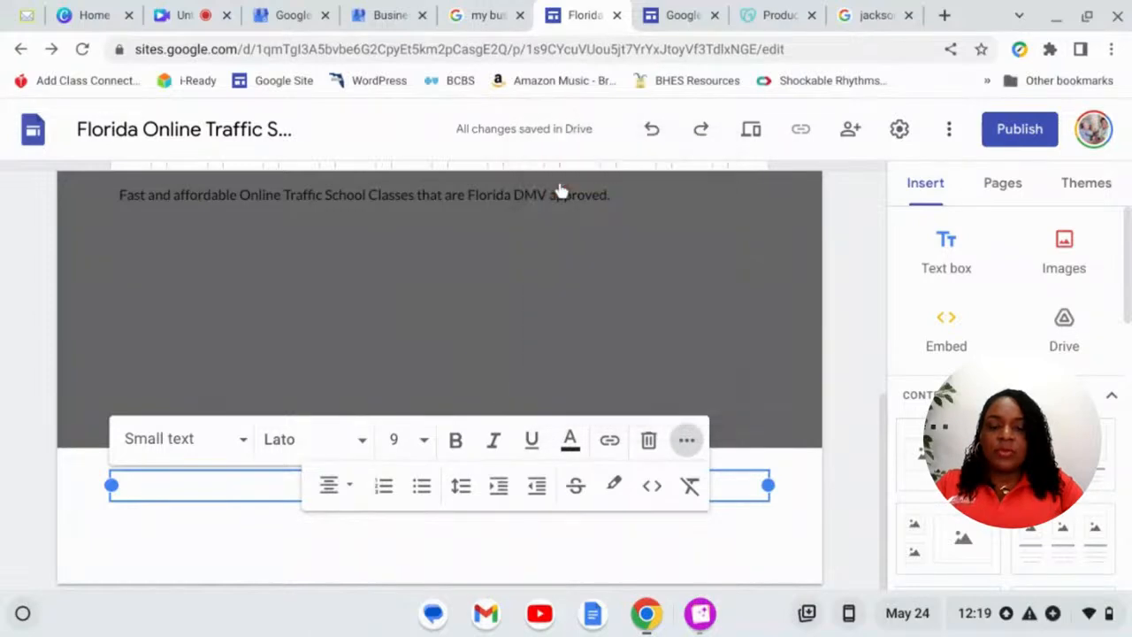
{"action": "left_click", "coordinate": [570, 442]}
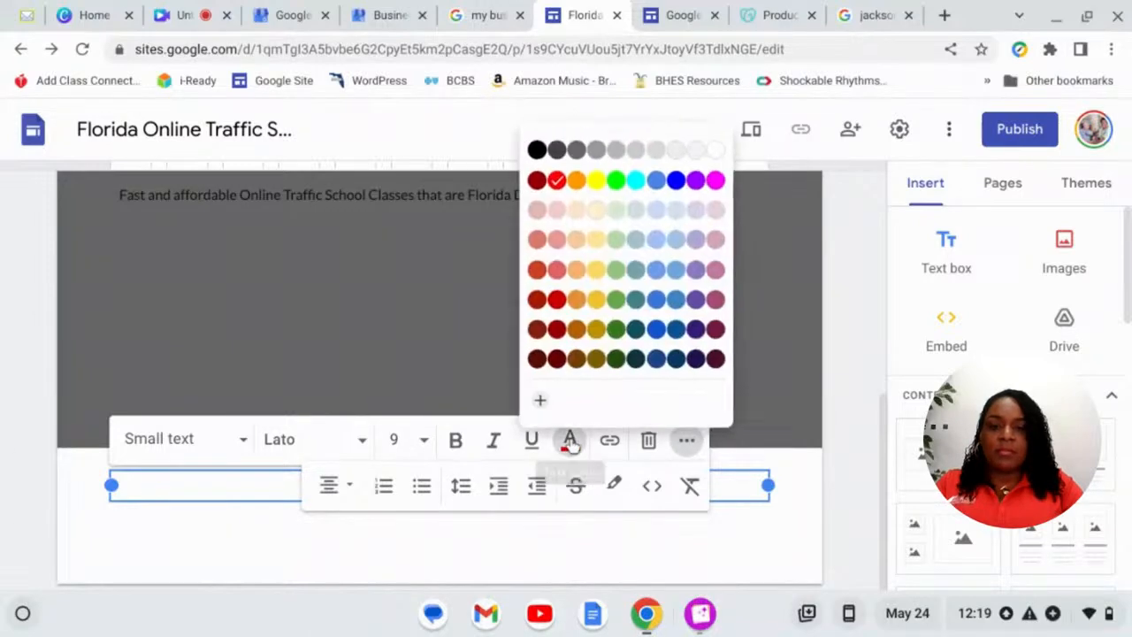
{"action": "left_click", "coordinate": [676, 179]}
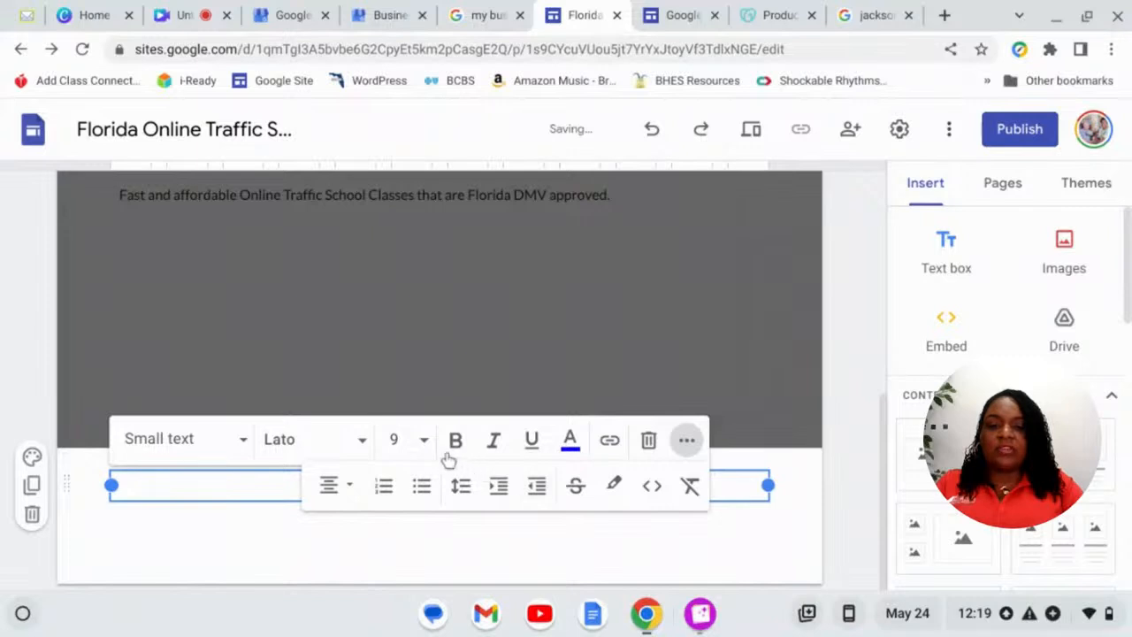
- Set the footer text to size 10 in the Arial font
{"action": "left_click", "coordinate": [424, 439]}
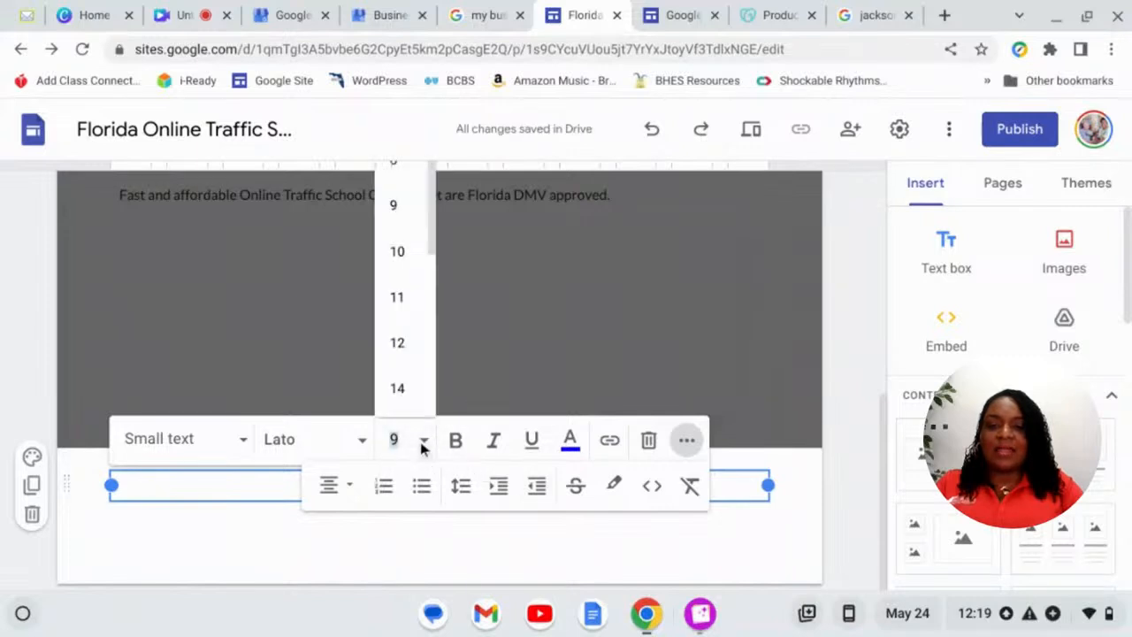
{"action": "left_click", "coordinate": [397, 252]}
{"action": "left_click", "coordinate": [339, 453]}
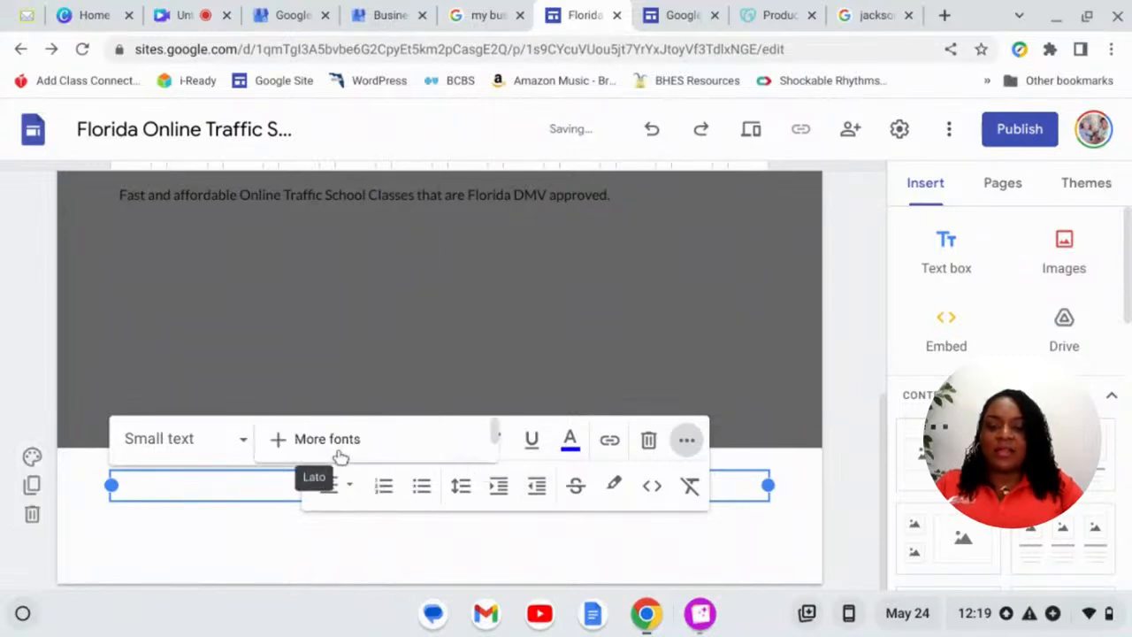
{"action": "mouse_move", "coordinate": [325, 555]}
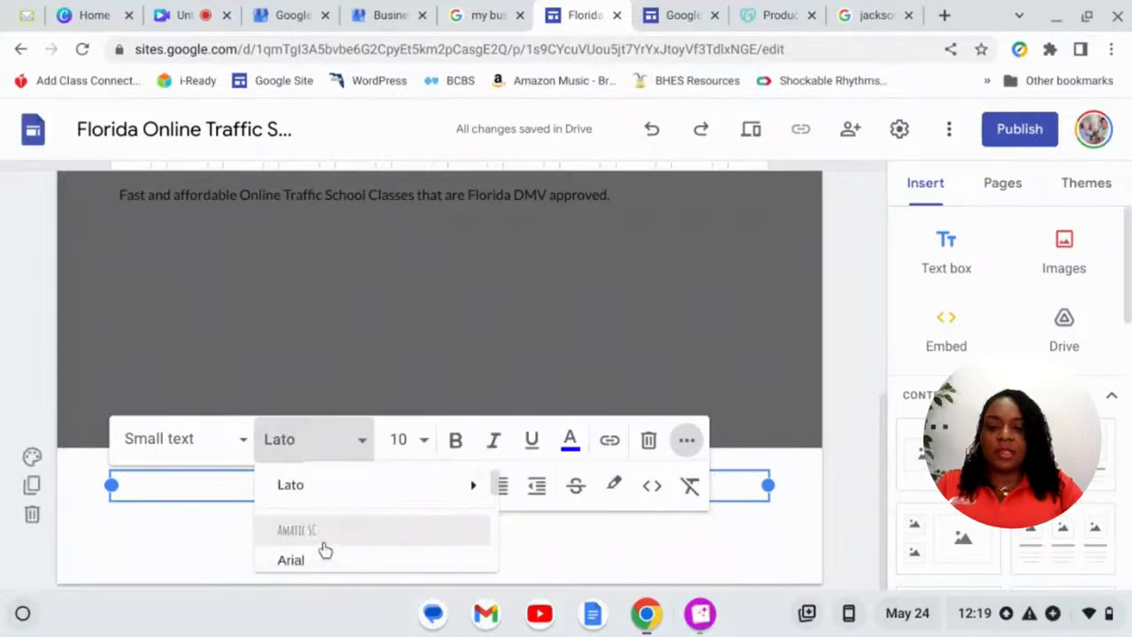
{"action": "left_click", "coordinate": [307, 566]}
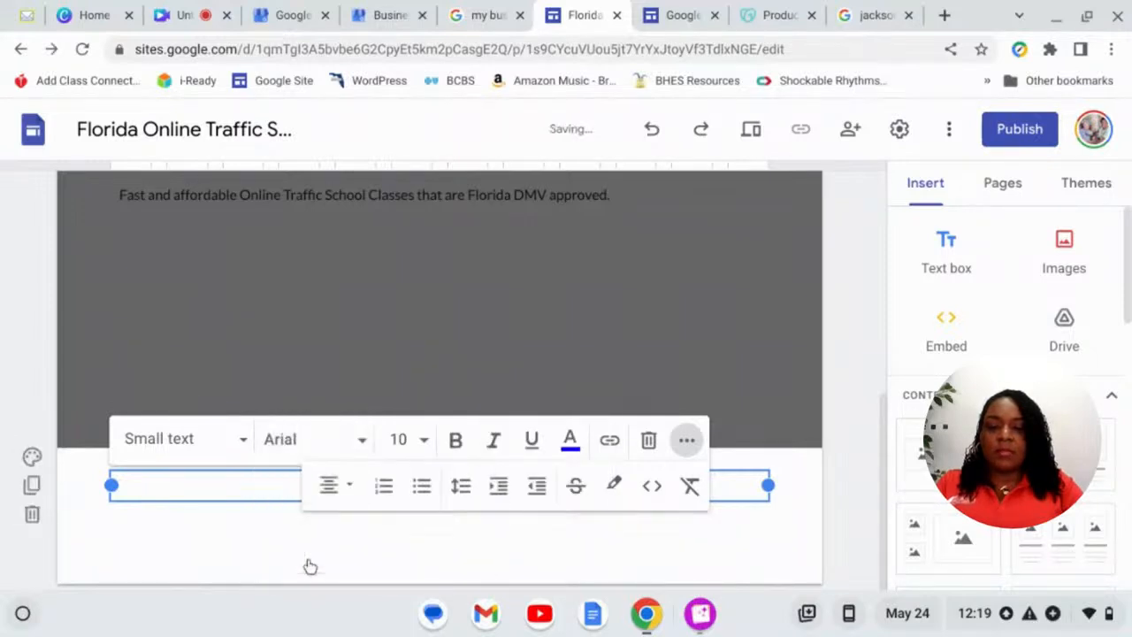
{"action": "left_click", "coordinate": [675, 563]}
{"action": "scroll", "coordinate": [859, 380], "scroll_direction": "up", "scroll_amount": 5}
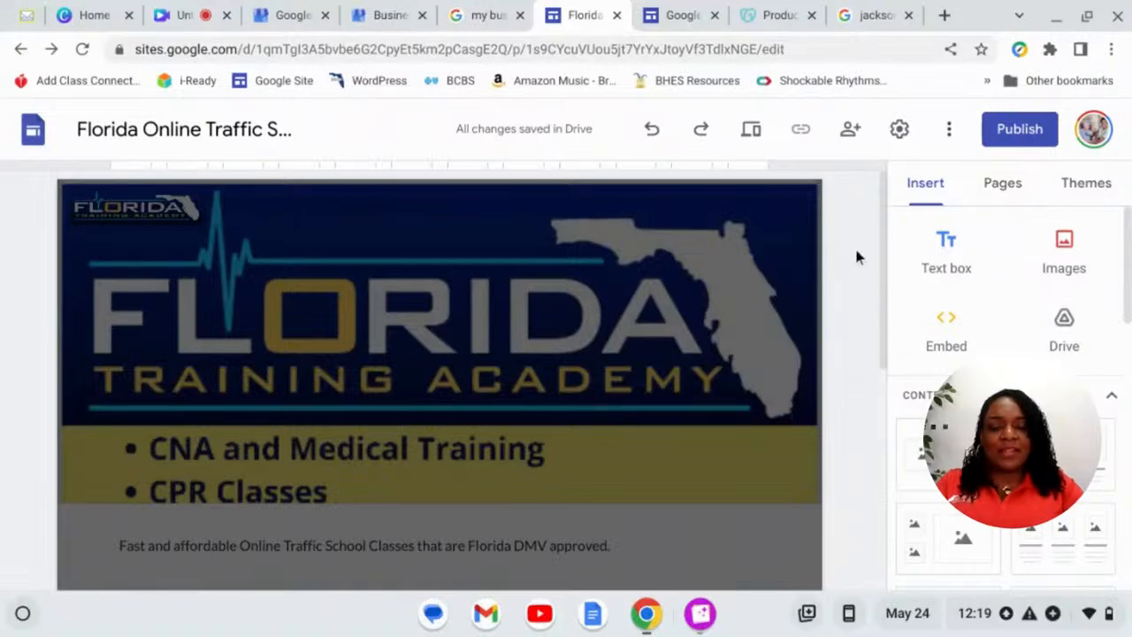
{"action": "left_click", "coordinate": [899, 133]}
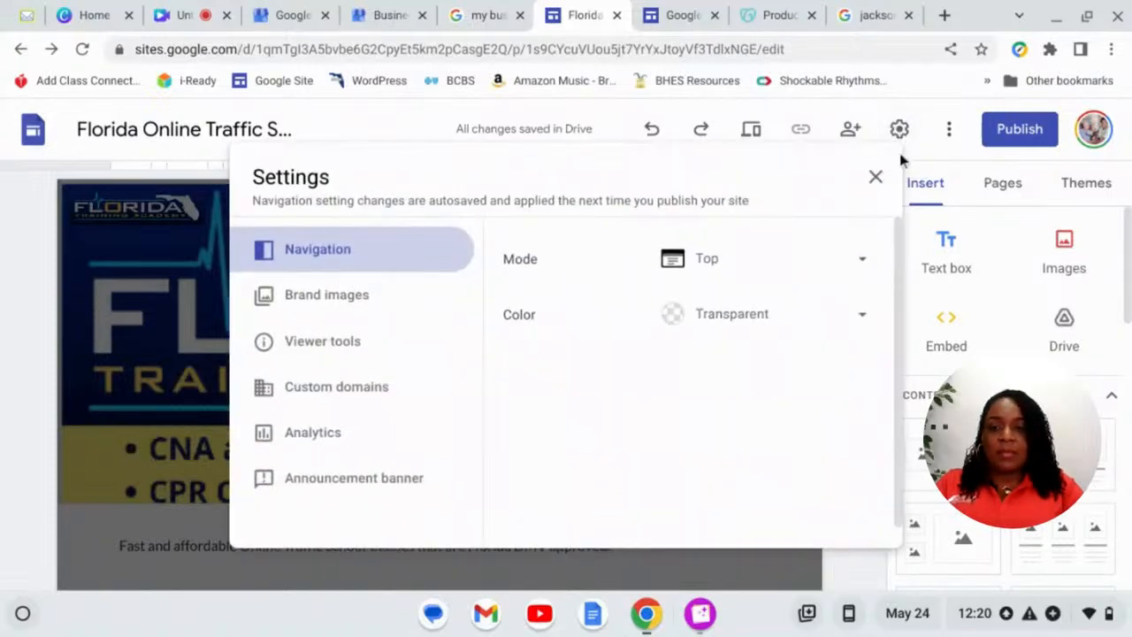
{"action": "scroll", "coordinate": [364, 393], "scroll_direction": "down", "scroll_amount": 1}
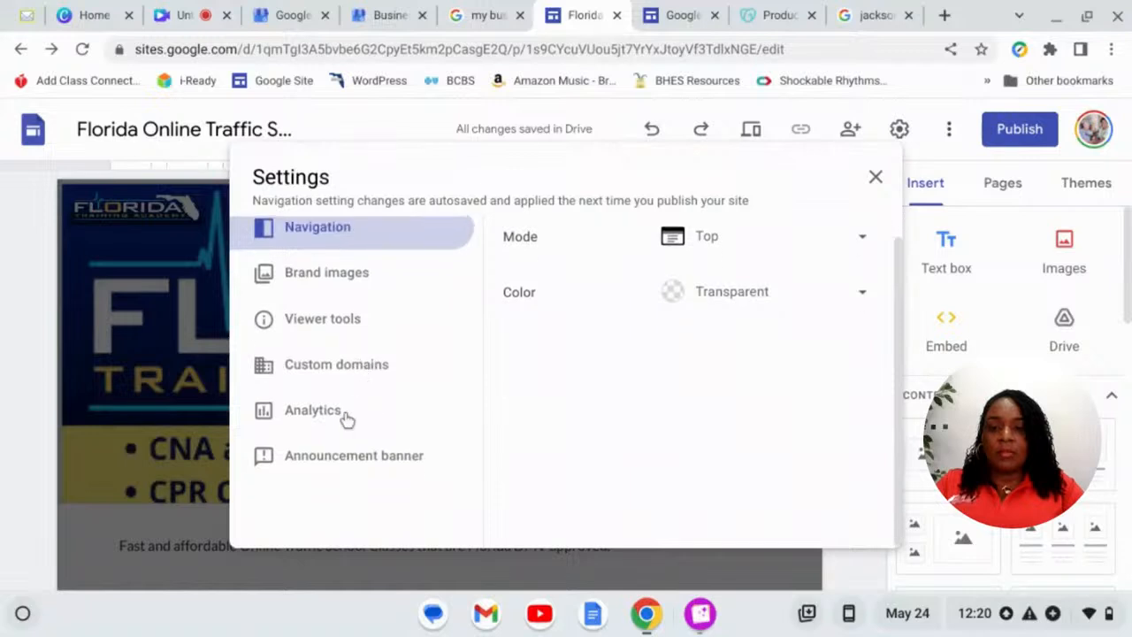
{"action": "left_click", "coordinate": [337, 424]}
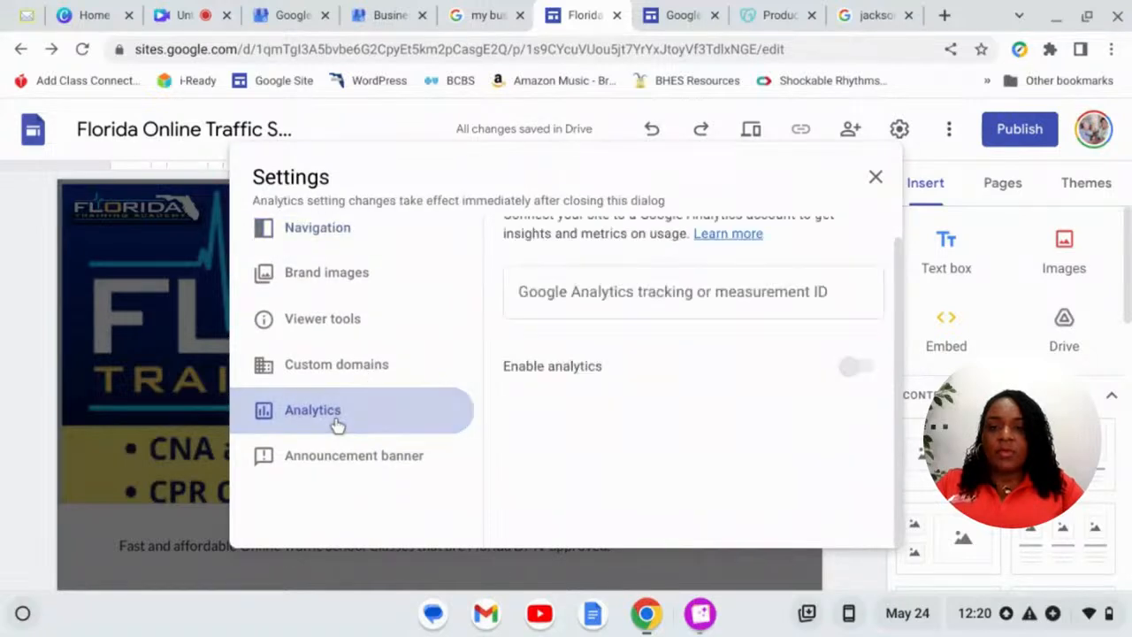
{"action": "scroll", "coordinate": [335, 422], "scroll_direction": "up", "scroll_amount": 1}
{"action": "left_click", "coordinate": [340, 396]}
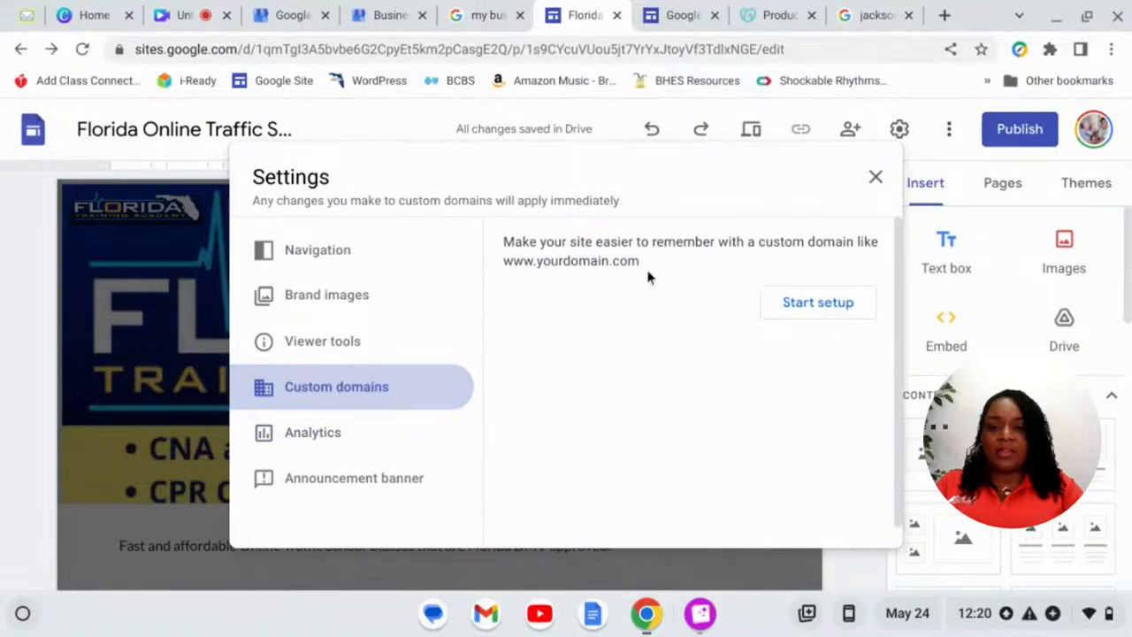
{"action": "left_click", "coordinate": [350, 354]}
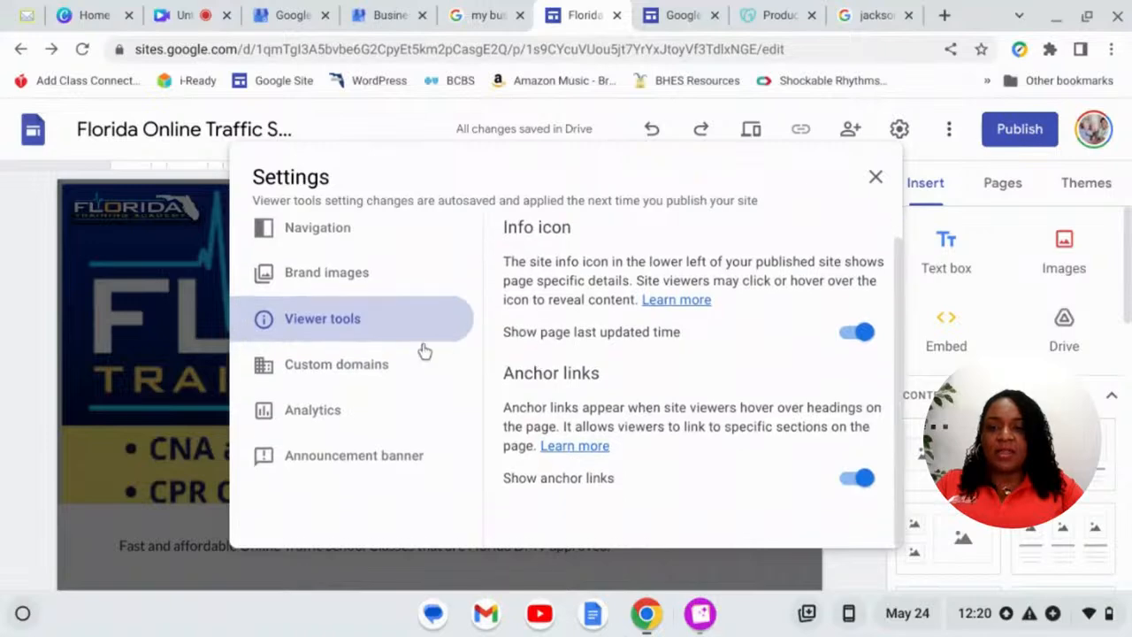
{"action": "left_click", "coordinate": [368, 299]}
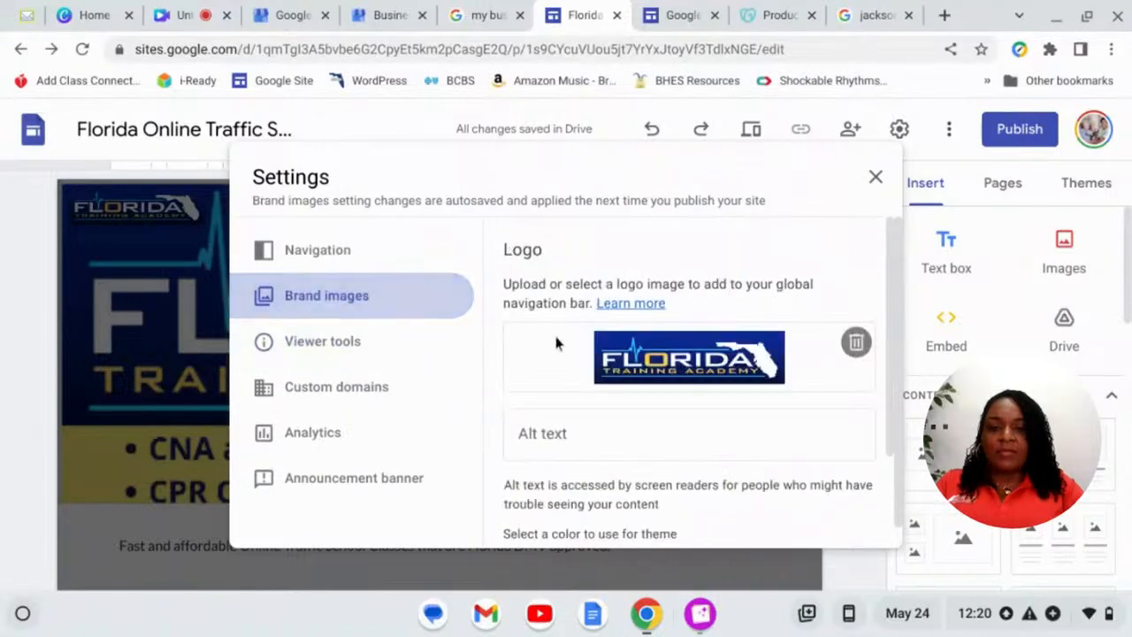
{"action": "scroll", "coordinate": [556, 345], "scroll_direction": "down", "scroll_amount": 3}
{"action": "scroll", "coordinate": [550, 354], "scroll_direction": "up", "scroll_amount": 3}
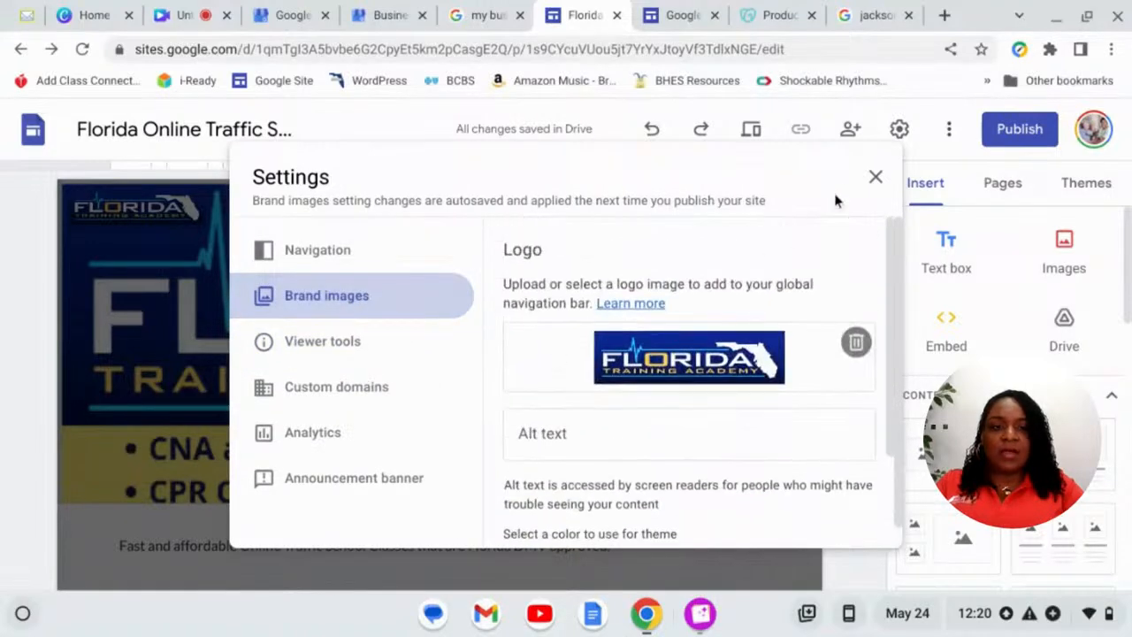
{"action": "left_click", "coordinate": [875, 177]}
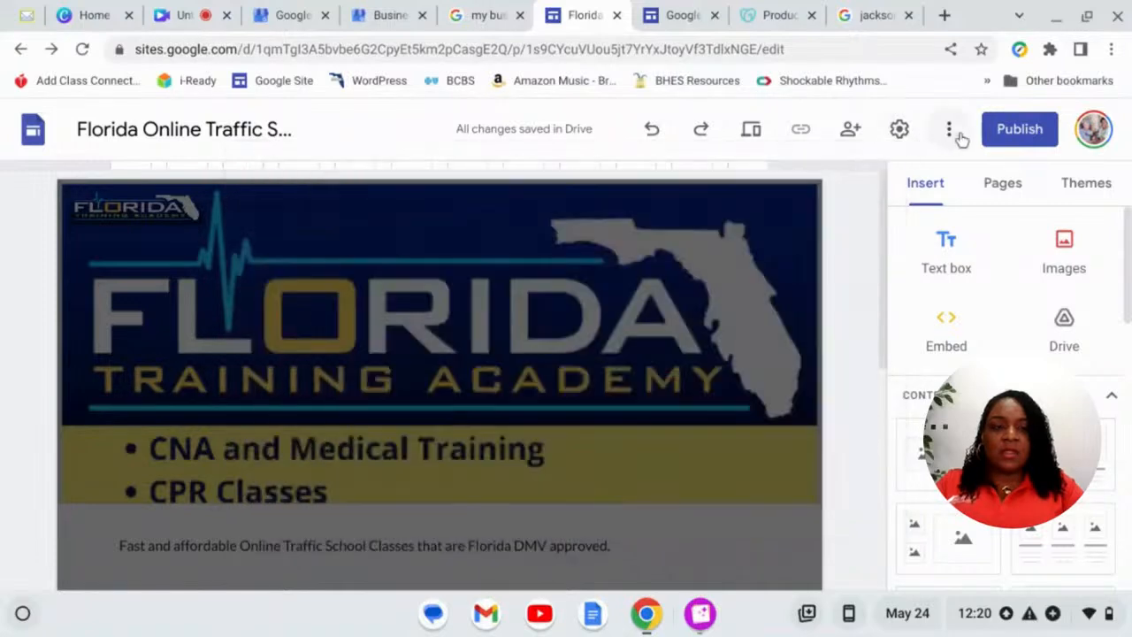
- Open the Publish to the web dialog with address florida-online-traffic-school
{"action": "left_click", "coordinate": [955, 133]}
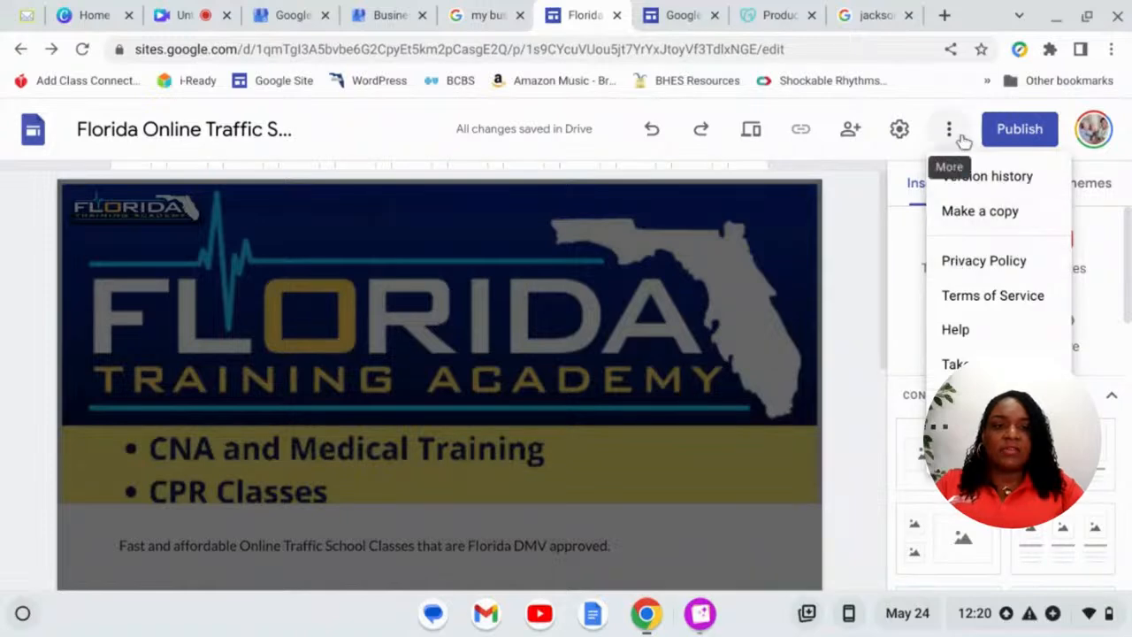
{"action": "left_click", "coordinate": [1009, 131]}
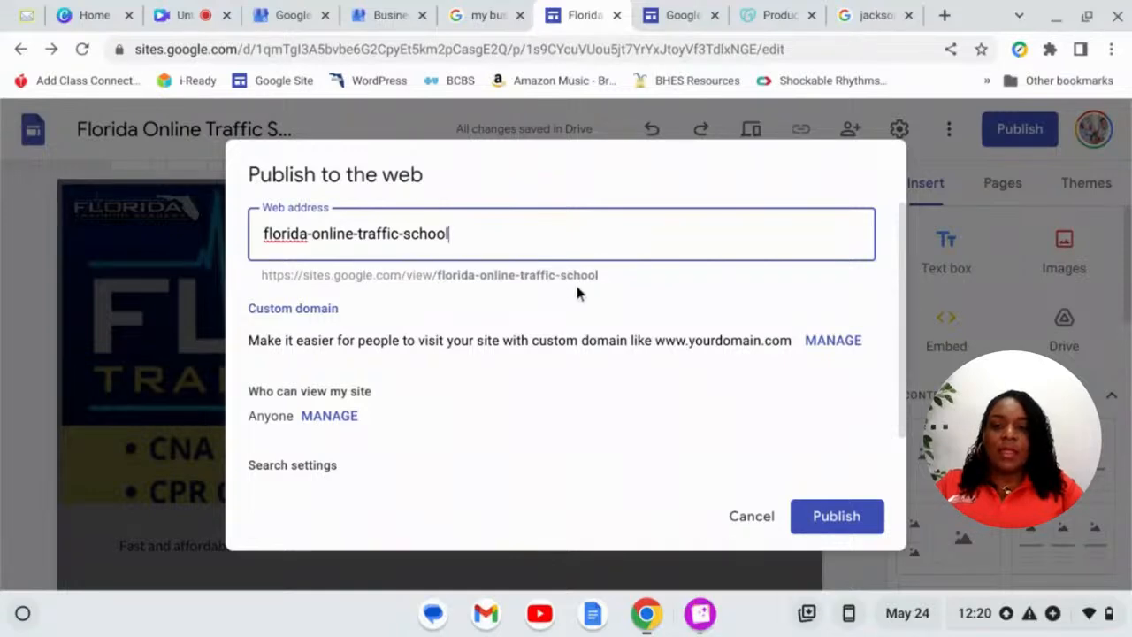
- Restrict viewing of the published site to specific people only
{"action": "left_click", "coordinate": [329, 416]}
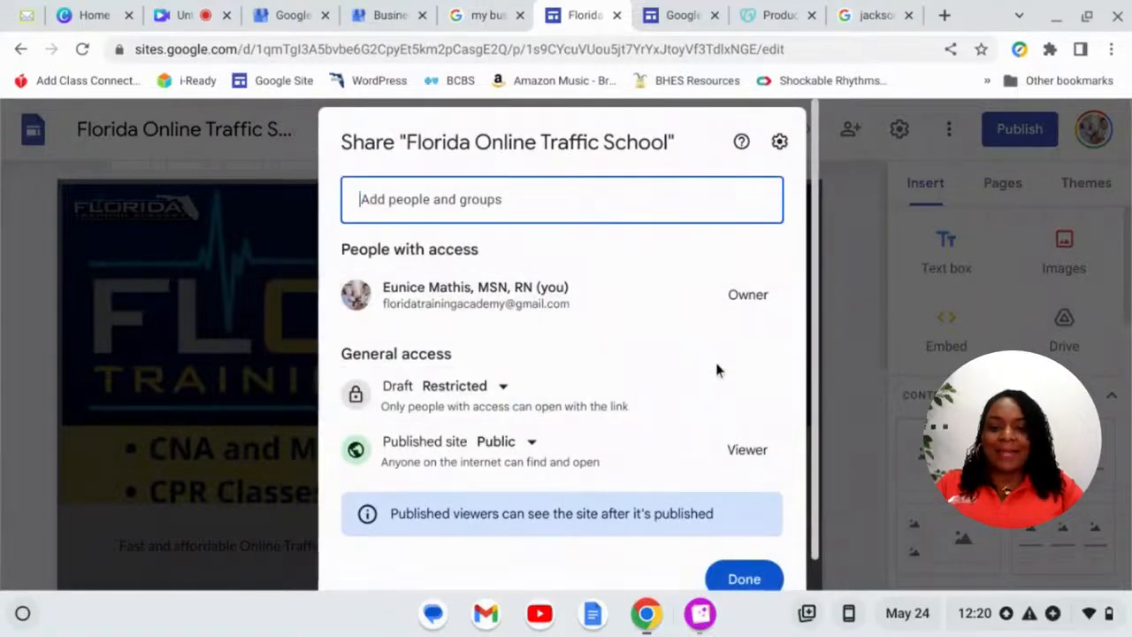
{"action": "scroll", "coordinate": [718, 370], "scroll_direction": "down", "scroll_amount": 1}
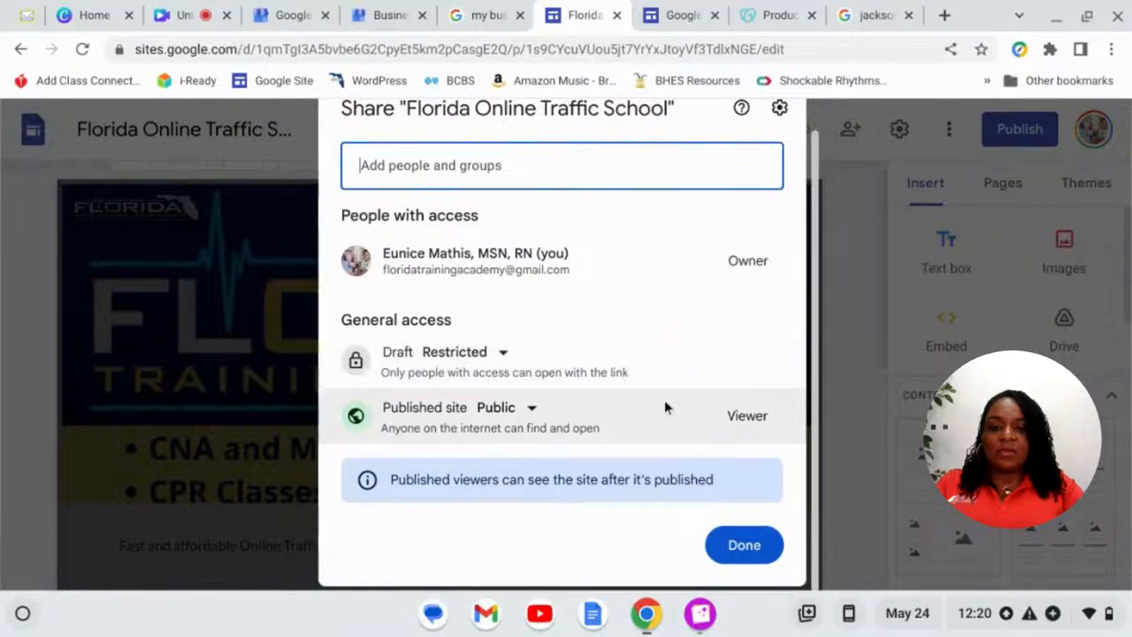
{"action": "left_click", "coordinate": [534, 412]}
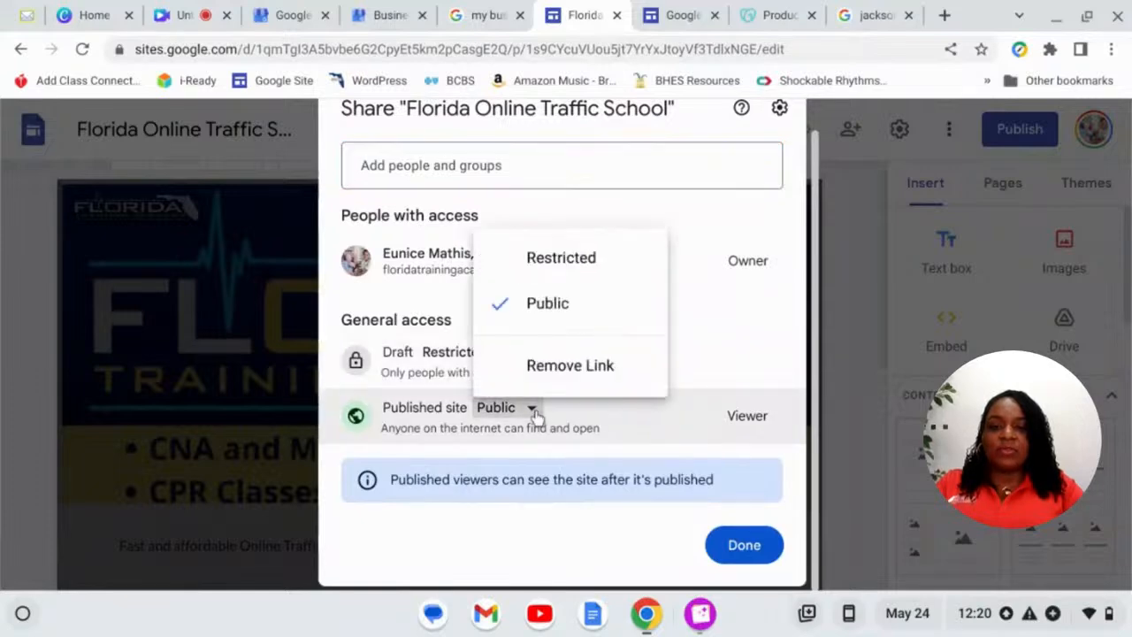
{"action": "left_click", "coordinate": [560, 257]}
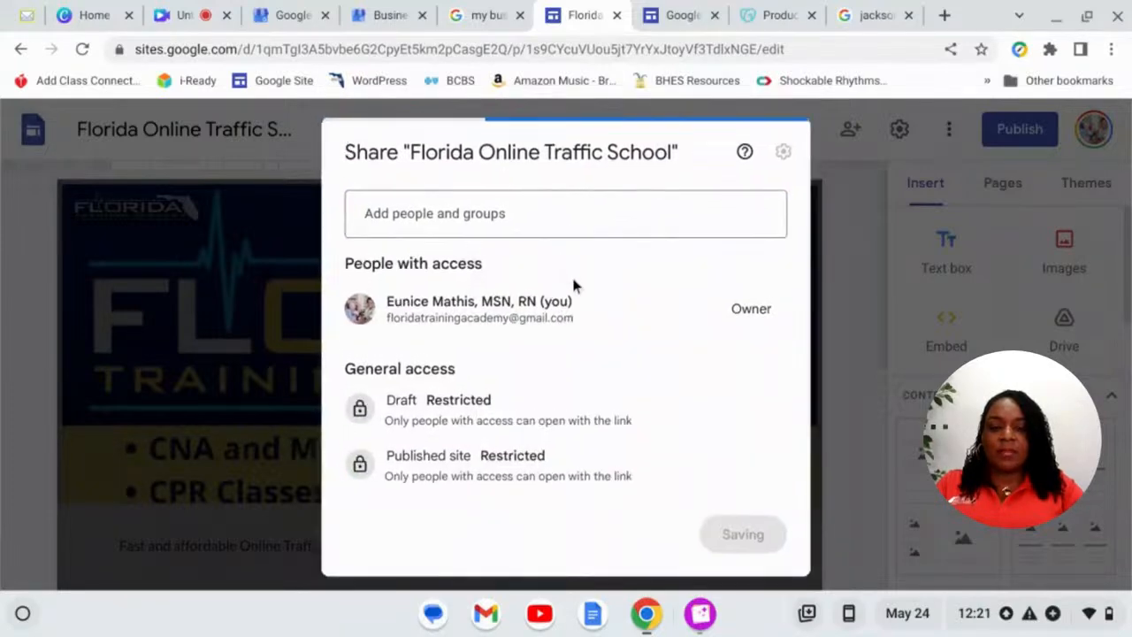
{"action": "left_click", "coordinate": [733, 533]}
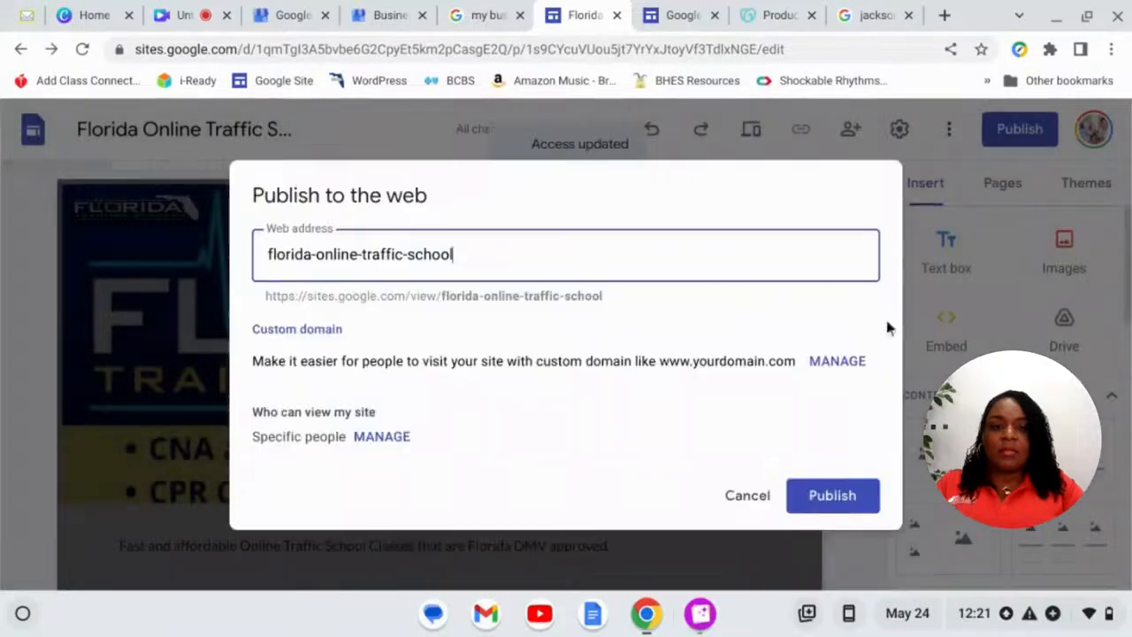
- Publish the site and copy its published link
{"action": "left_click", "coordinate": [843, 498]}
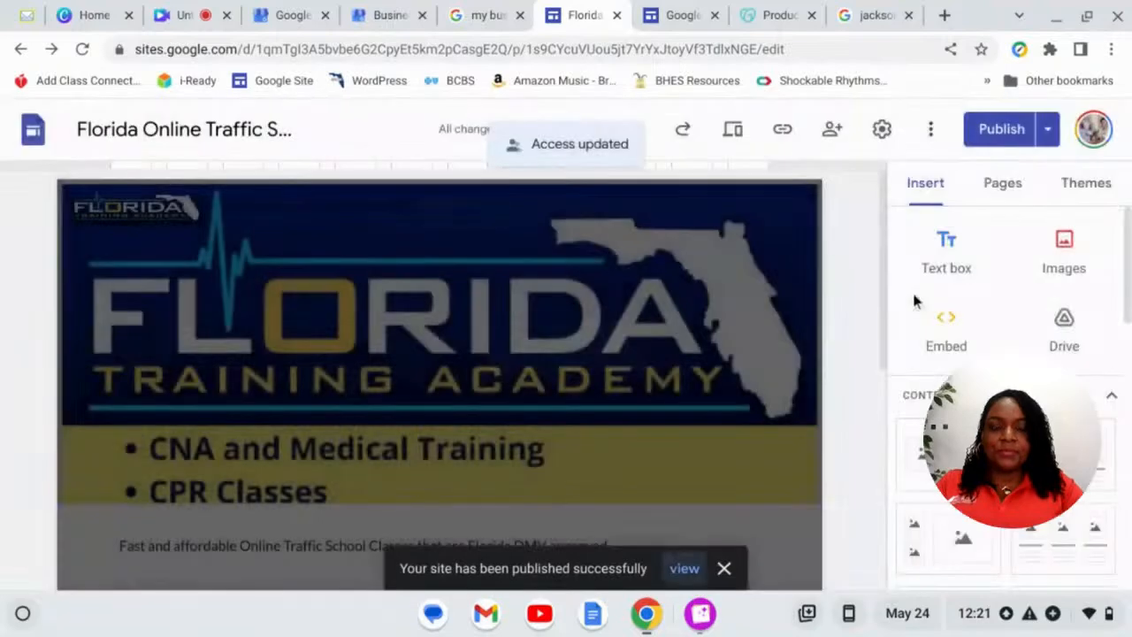
{"action": "left_click", "coordinate": [782, 129]}
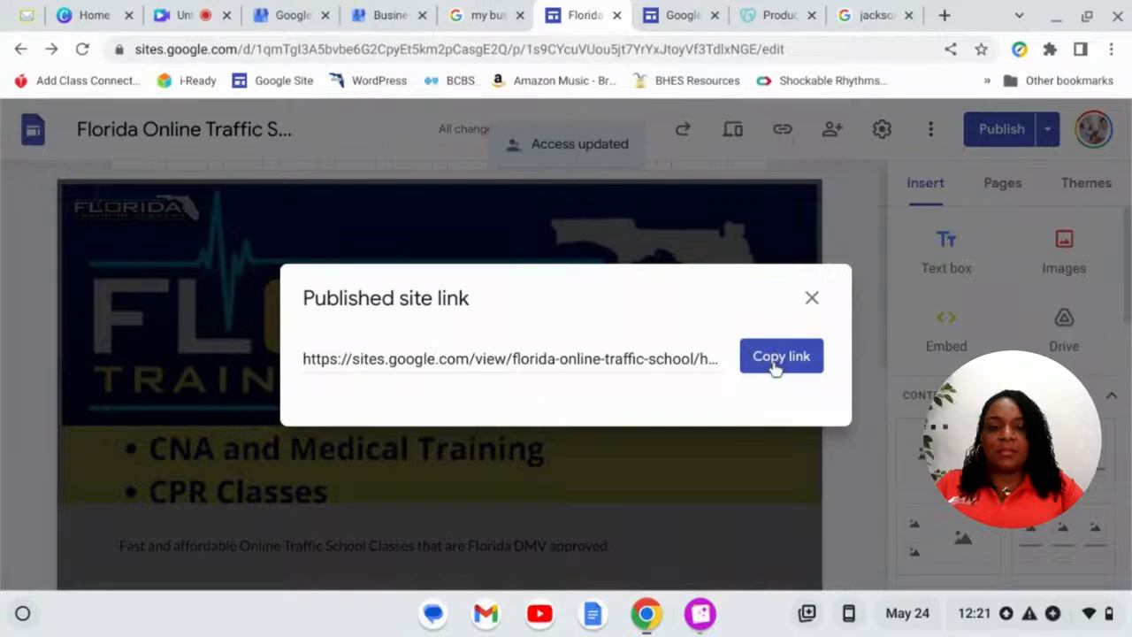
{"action": "left_click", "coordinate": [780, 356]}
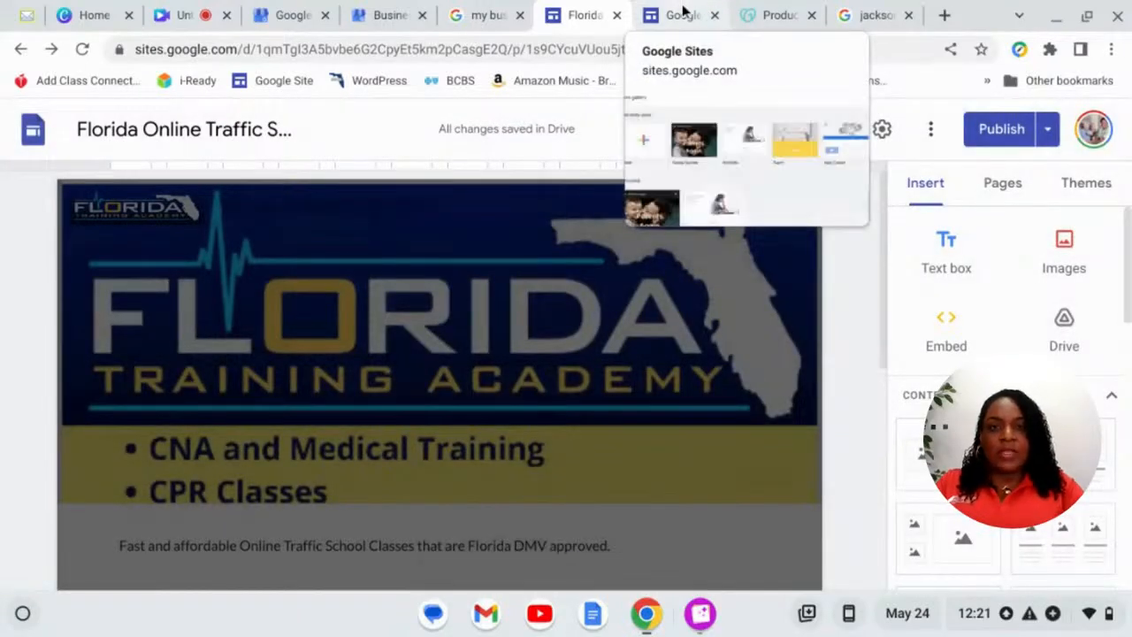
- Go to the GoDaddy Domain Portfolio listing the account's 59 domains
{"action": "left_click", "coordinate": [769, 15]}
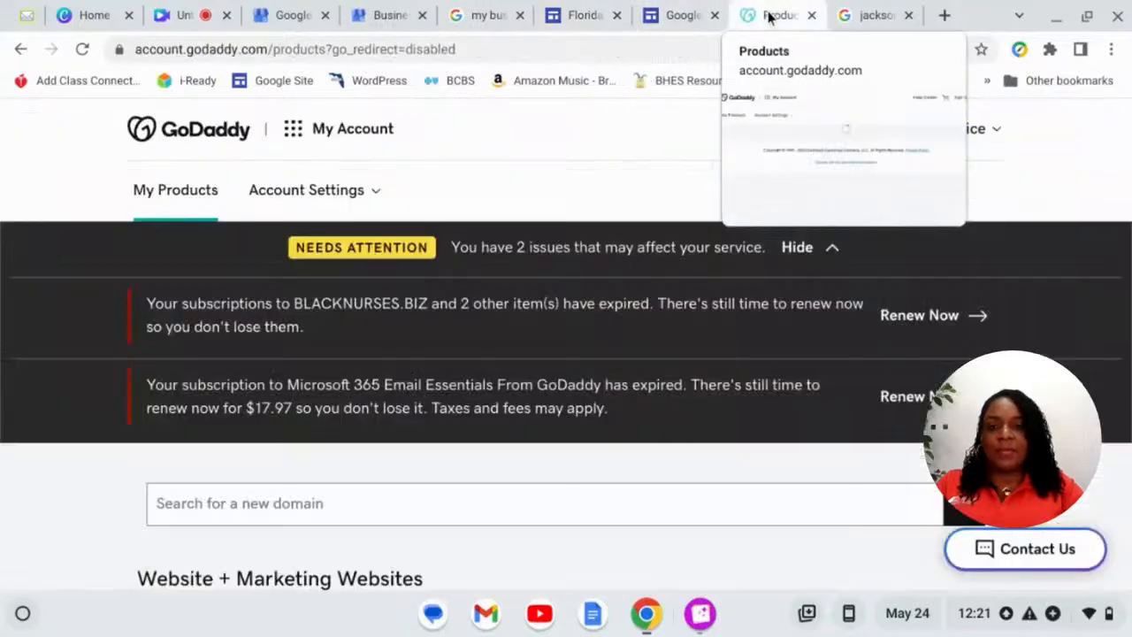
{"action": "left_click", "coordinate": [296, 132]}
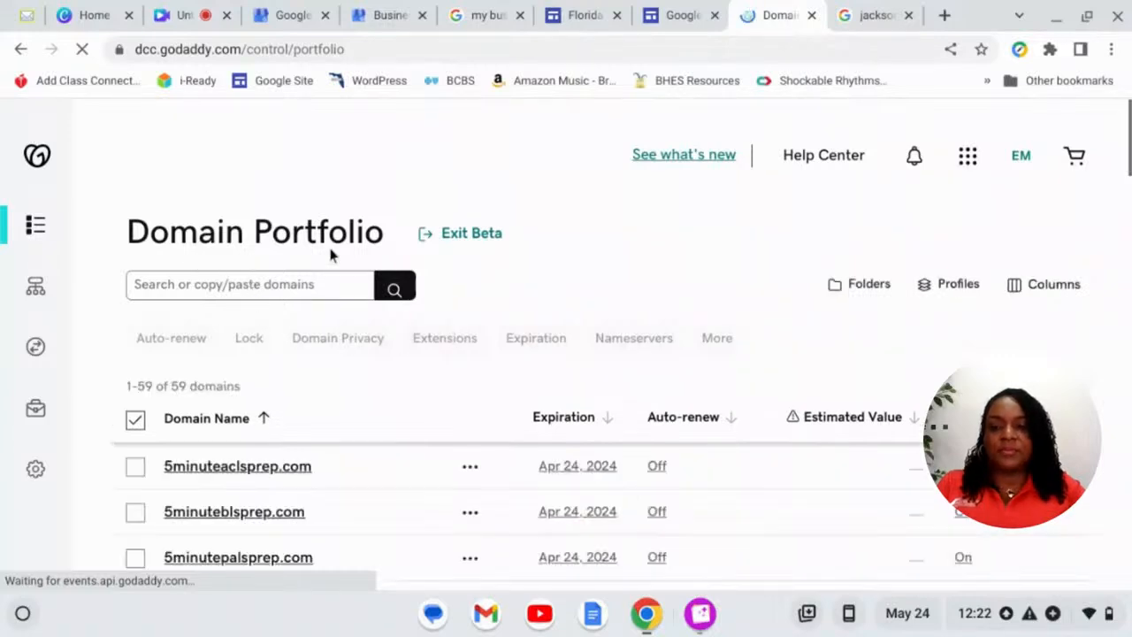
- Search the portfolio for 'fltraining' to show only fltrainingcenter.com
{"action": "left_click", "coordinate": [258, 283]}
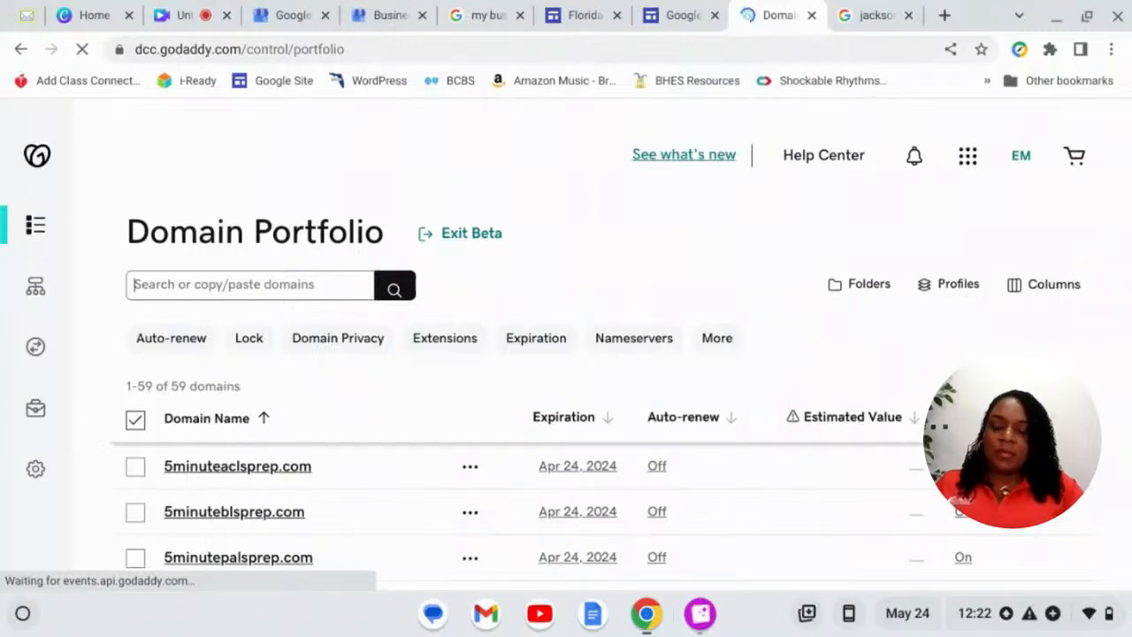
{"action": "key", "text": "ctrl+v"}
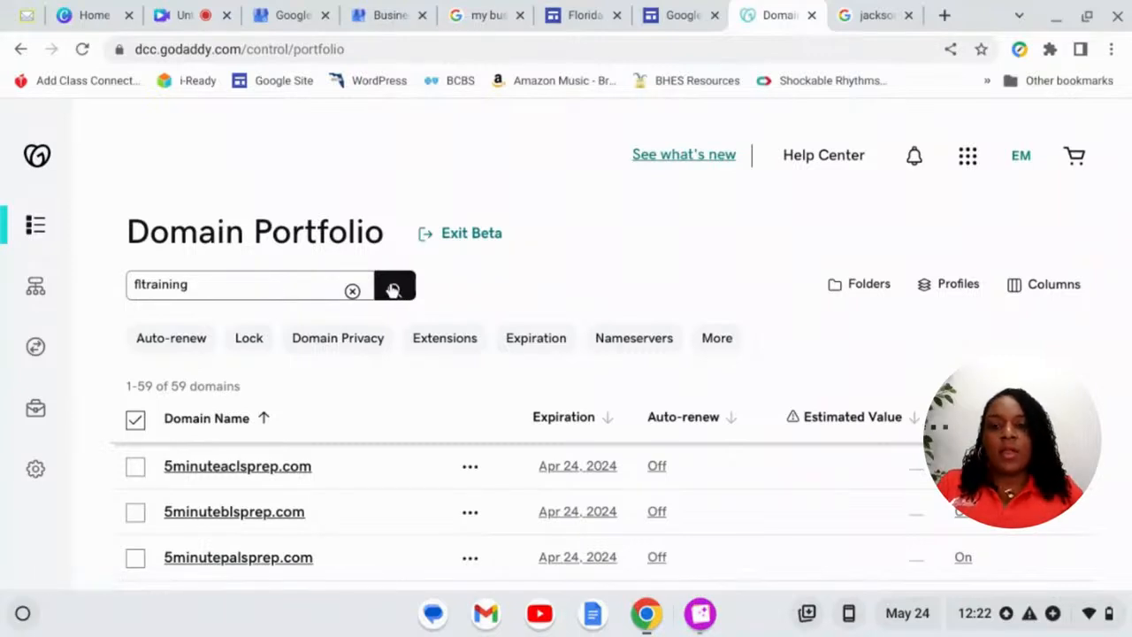
{"action": "left_click", "coordinate": [393, 290]}
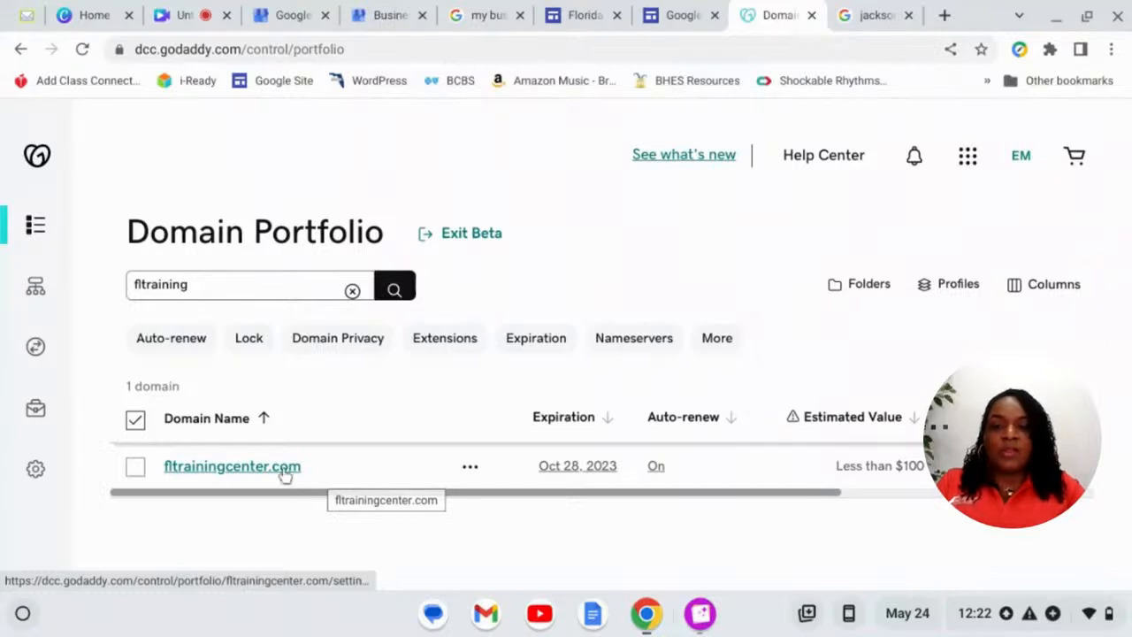
- Open the DNS records page for fltrainingcenter.com
{"action": "left_click", "coordinate": [225, 471]}
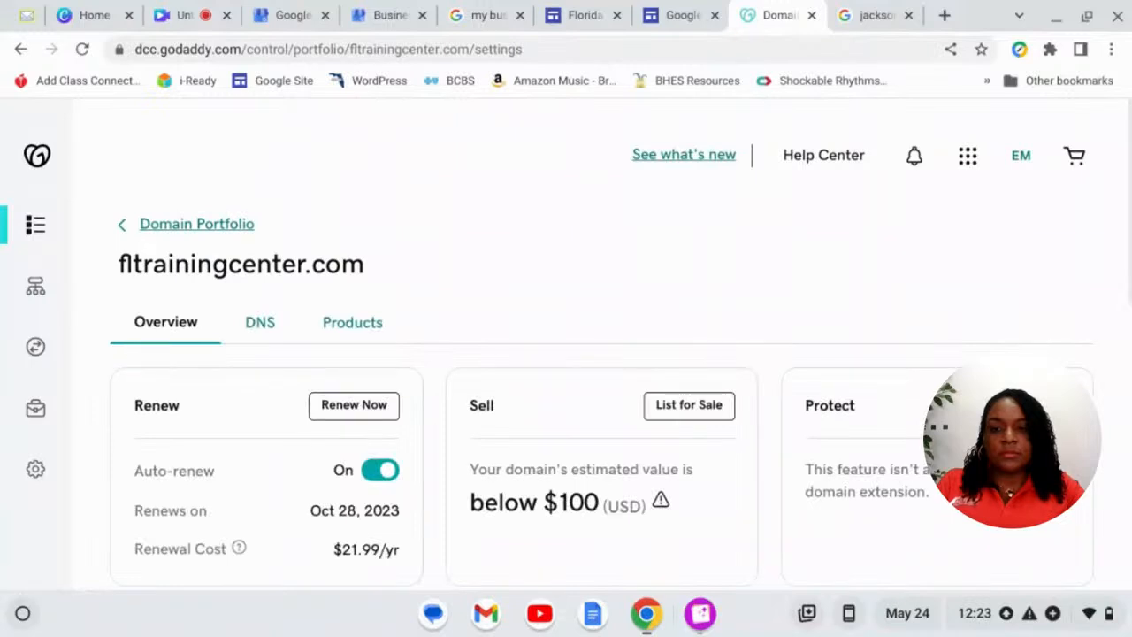
{"action": "scroll", "coordinate": [472, 265], "scroll_direction": "down", "scroll_amount": 1}
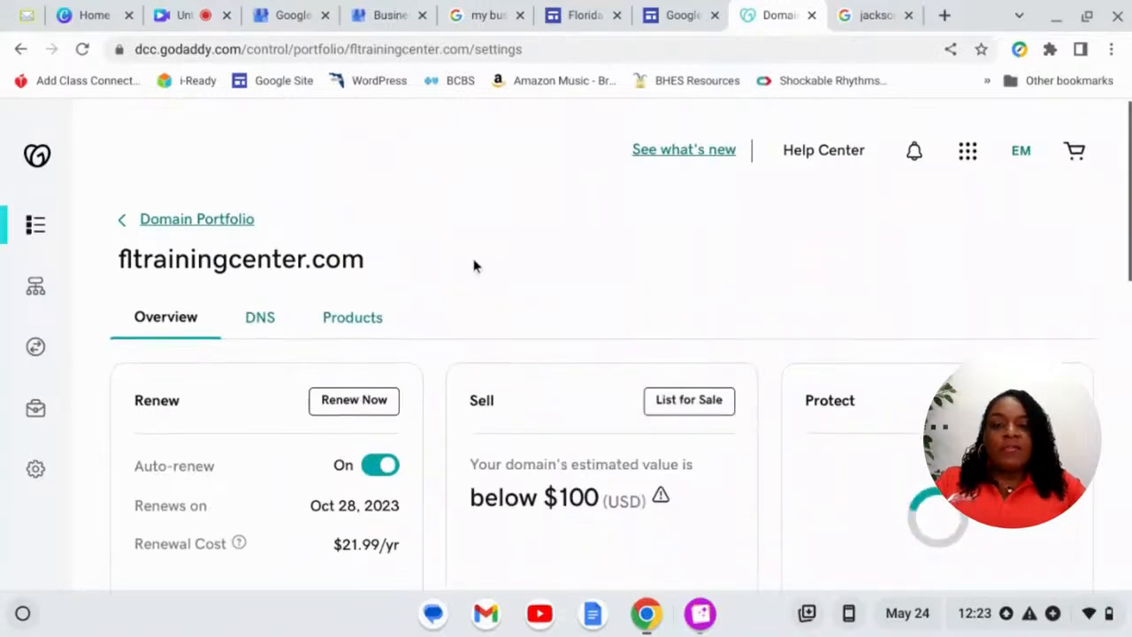
{"action": "left_click", "coordinate": [259, 295]}
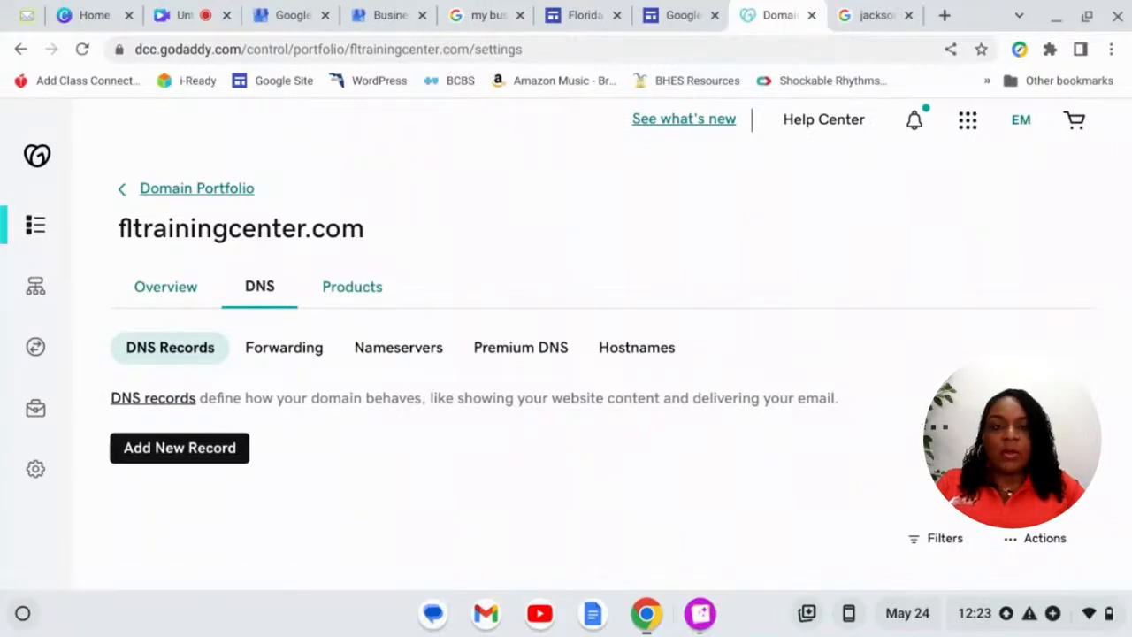
- Delete fltrainingcenter.com's 301 forwarding to YouTube and open a new forwarding form
{"action": "left_click", "coordinate": [297, 351]}
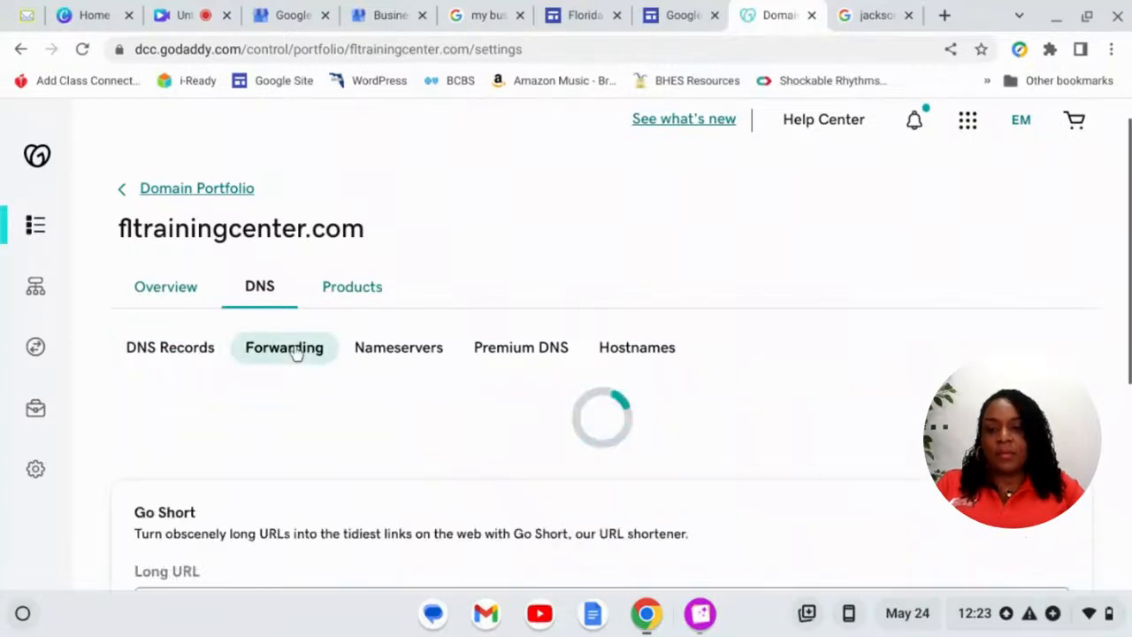
{"action": "scroll", "coordinate": [297, 351], "scroll_direction": "down", "scroll_amount": 2}
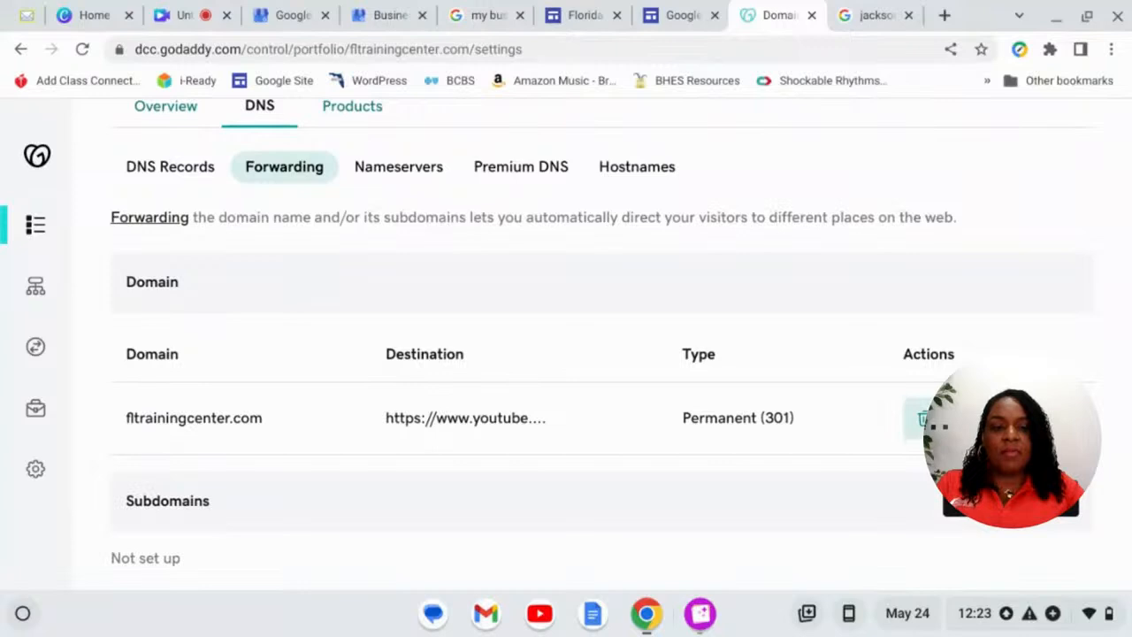
{"action": "left_click", "coordinate": [923, 418]}
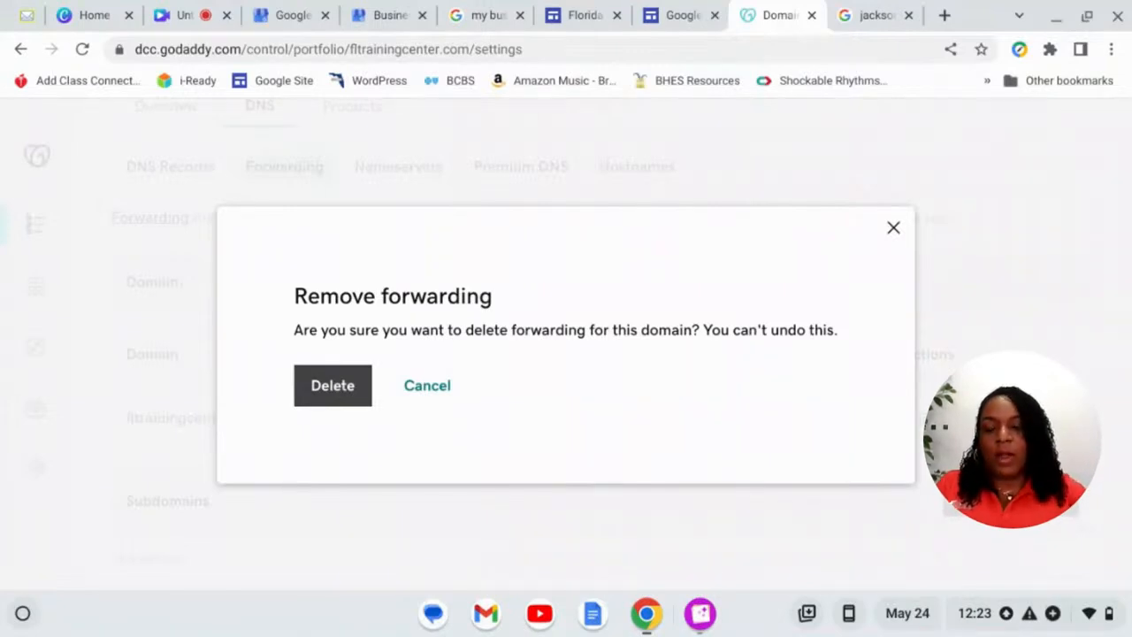
{"action": "left_click", "coordinate": [331, 386]}
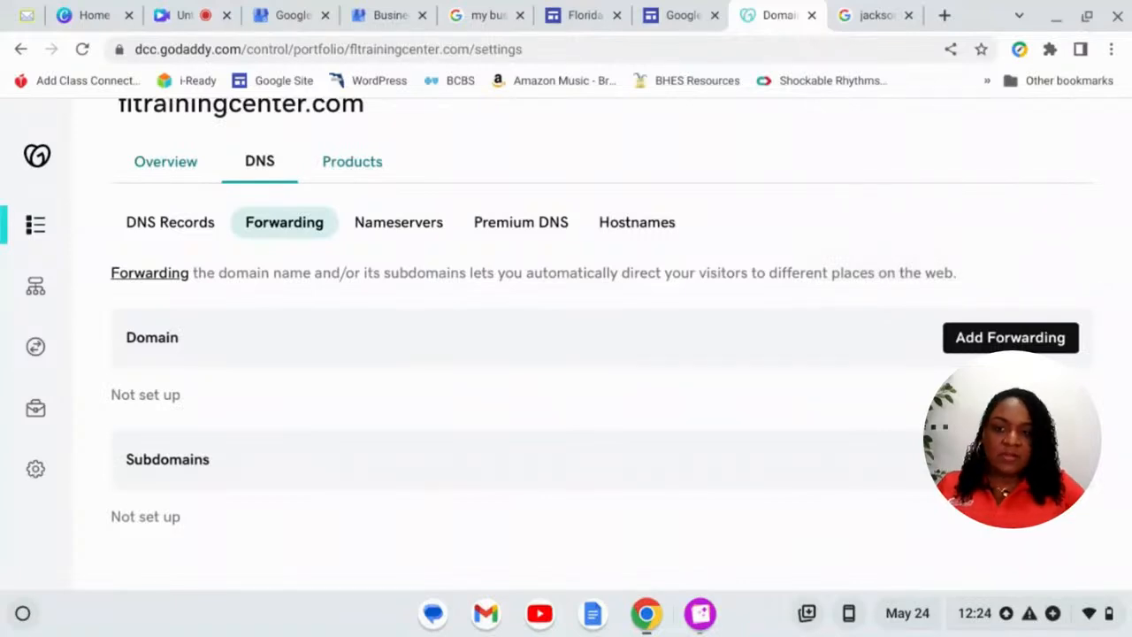
{"action": "scroll", "coordinate": [323, 381], "scroll_direction": "up", "scroll_amount": 1}
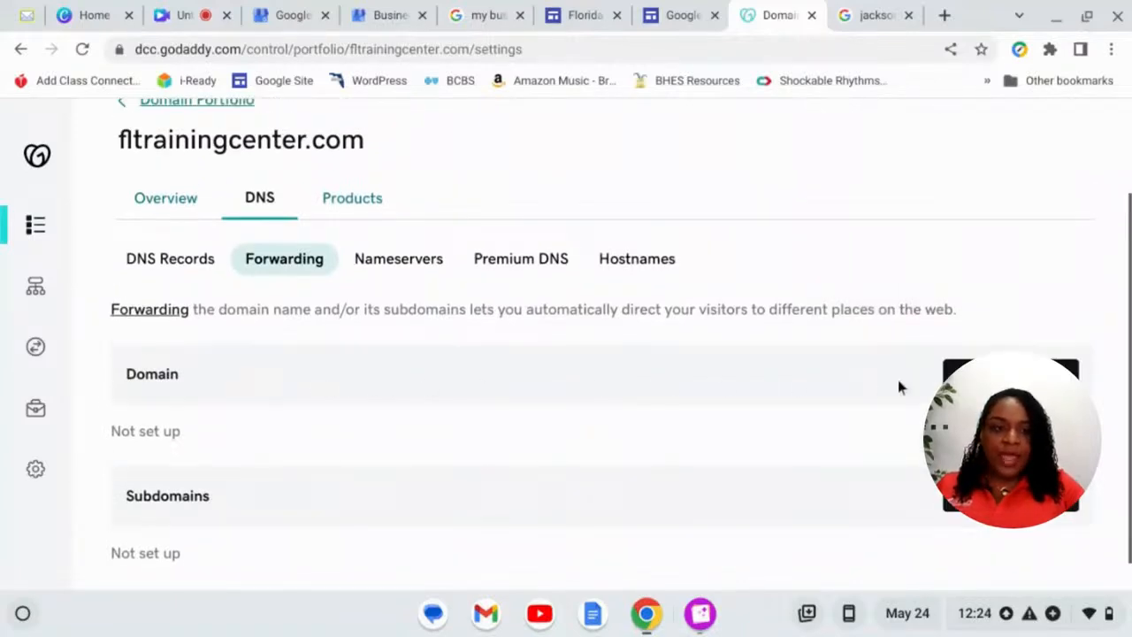
{"action": "left_click", "coordinate": [1008, 375]}
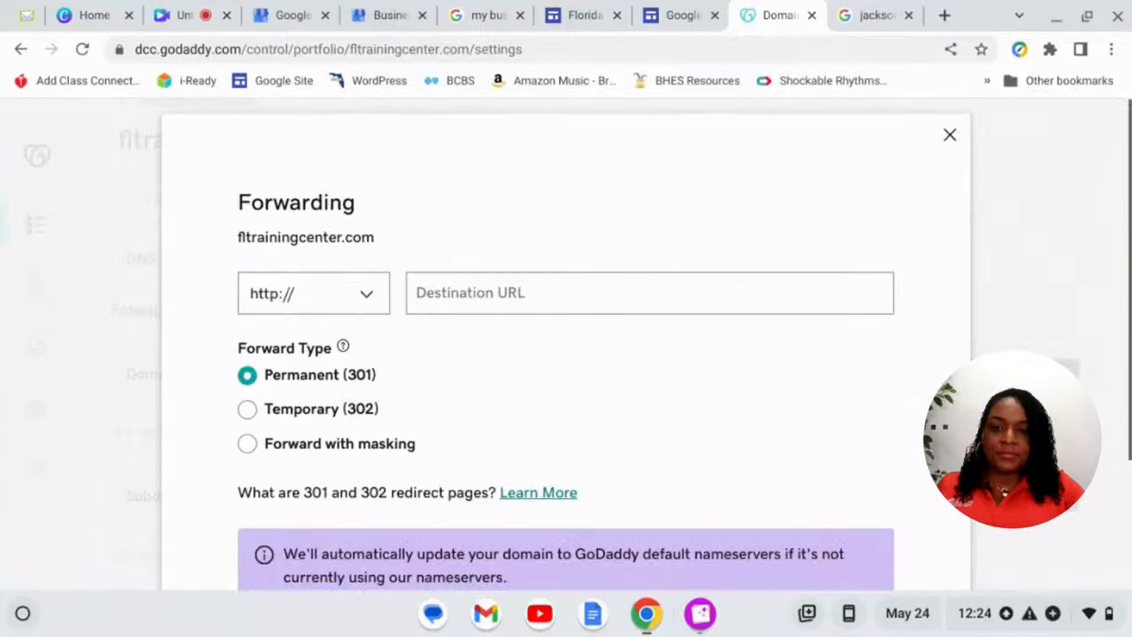
- Forward fltrainingcenter.com to the Google Site URL as a Temporary (302) redirect
{"action": "left_click", "coordinate": [466, 292]}
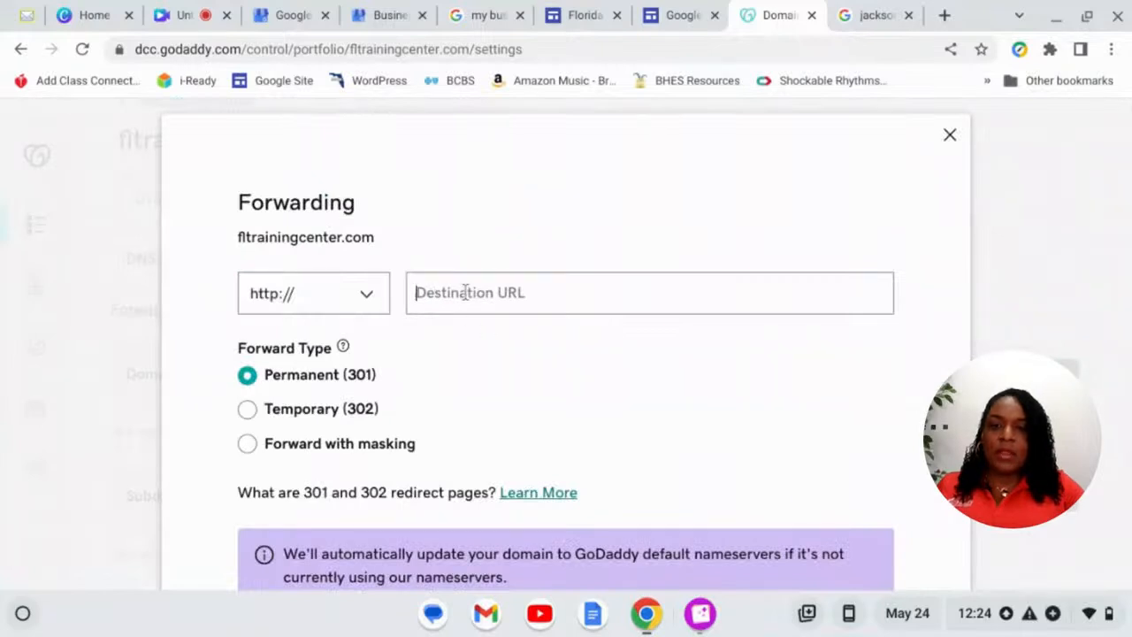
{"action": "left_click", "coordinate": [949, 135]}
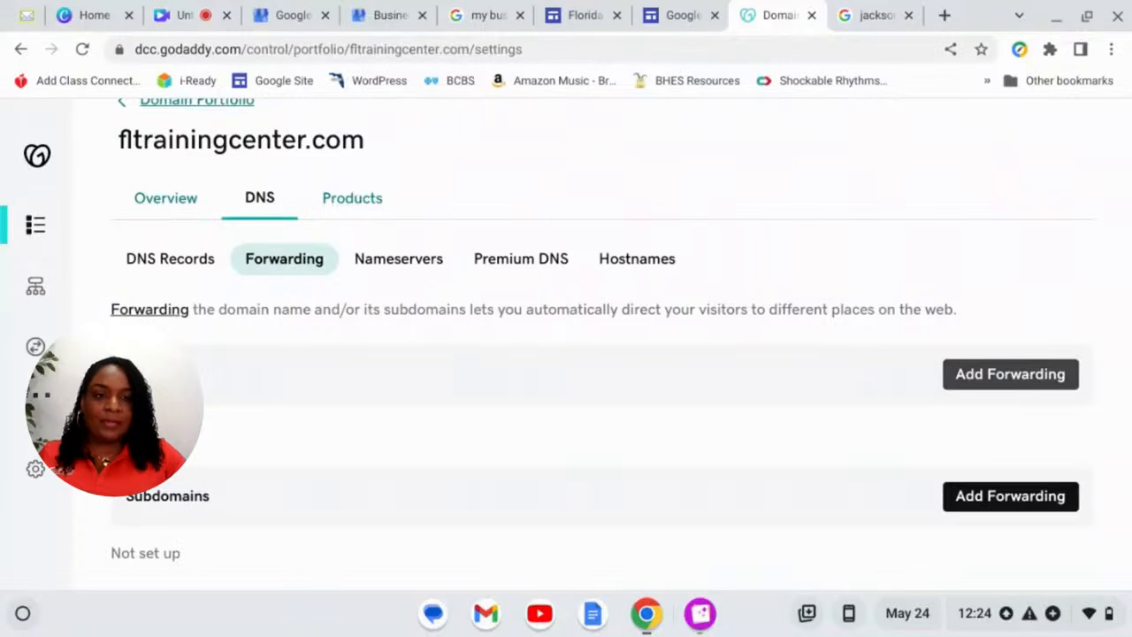
{"action": "left_click", "coordinate": [990, 382]}
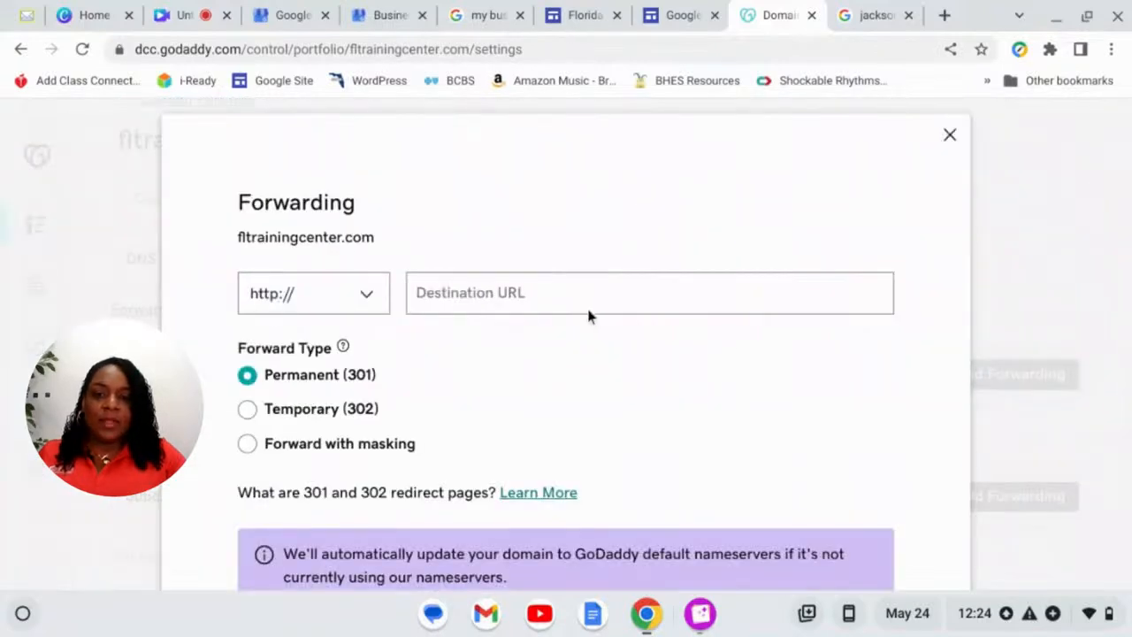
{"action": "left_click", "coordinate": [577, 298]}
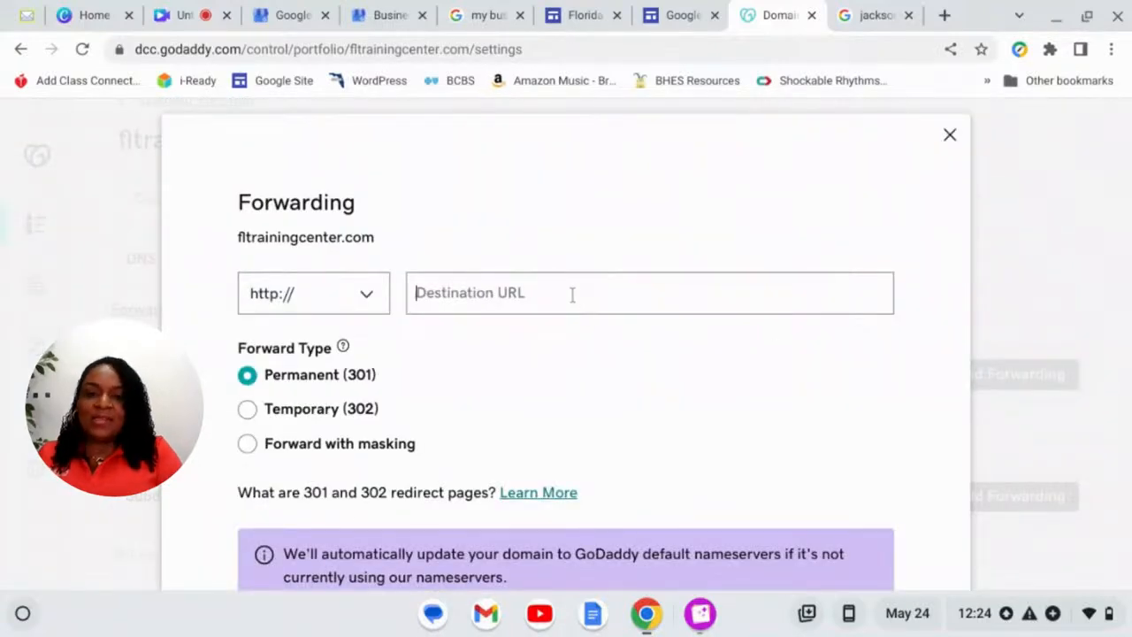
{"action": "key", "text": "ctrl+v"}
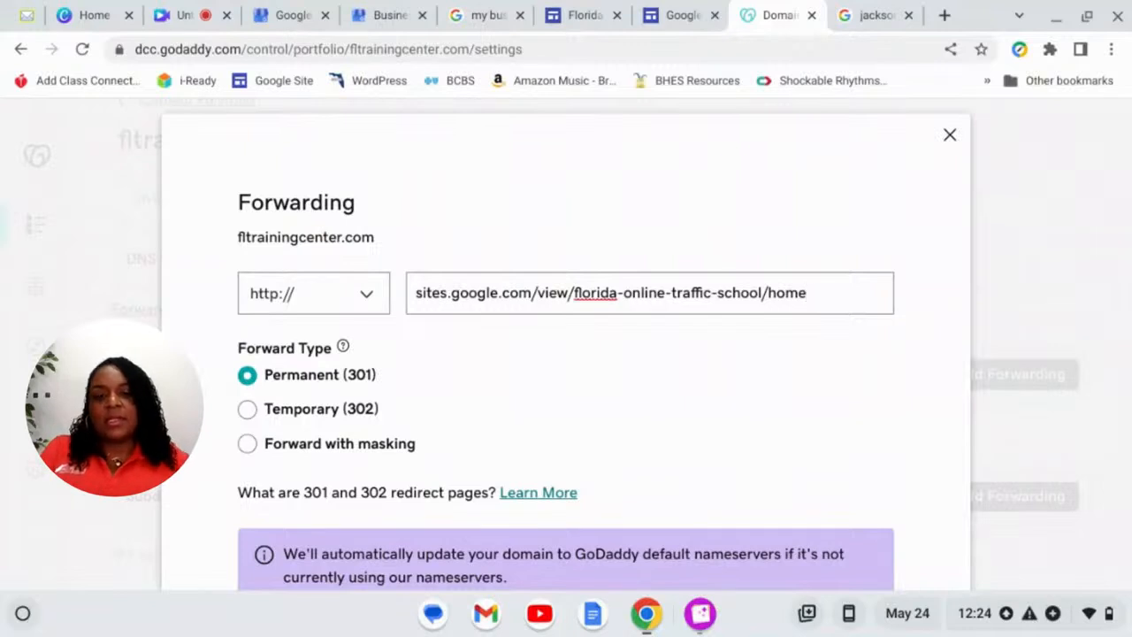
{"action": "left_click", "coordinate": [250, 412]}
{"action": "scroll", "coordinate": [670, 416], "scroll_direction": "down", "scroll_amount": 3}
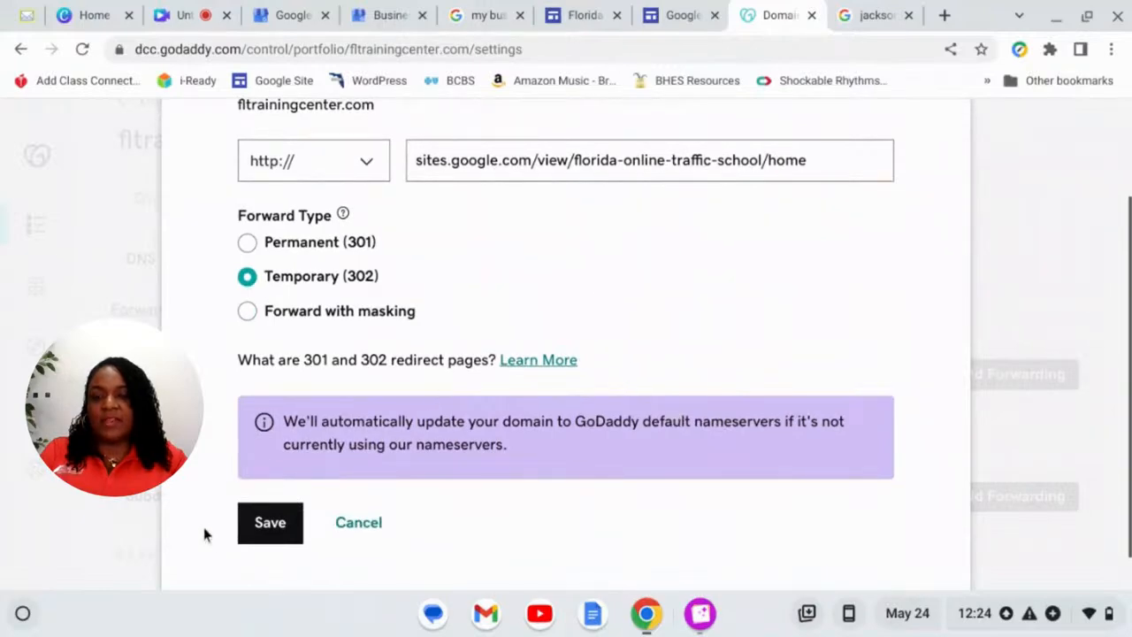
{"action": "left_click", "coordinate": [257, 527]}
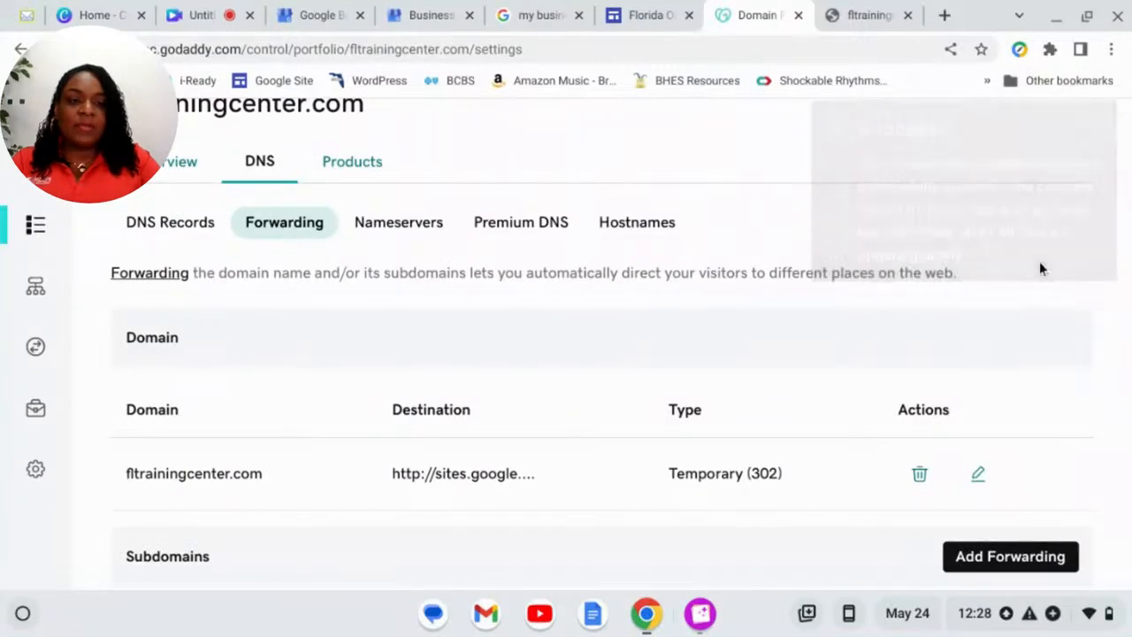
- Verify the 302 forwarding's full destination is the Google Site URL, then move to the Canva design
{"action": "scroll", "coordinate": [1036, 268], "scroll_direction": "down", "scroll_amount": 1}
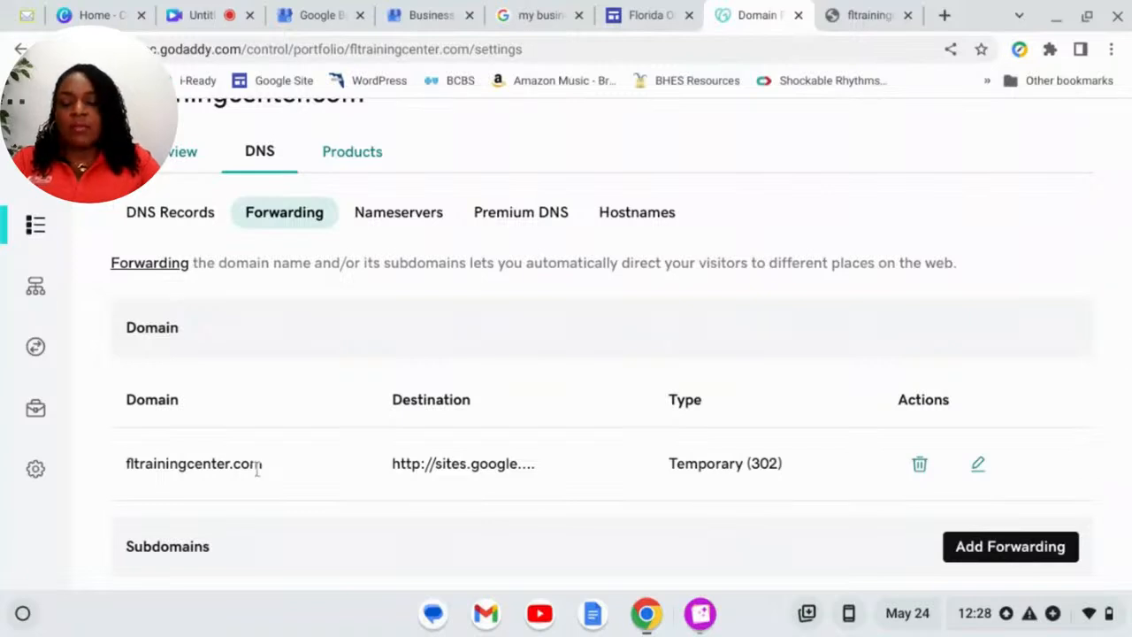
{"action": "left_click", "coordinate": [421, 478]}
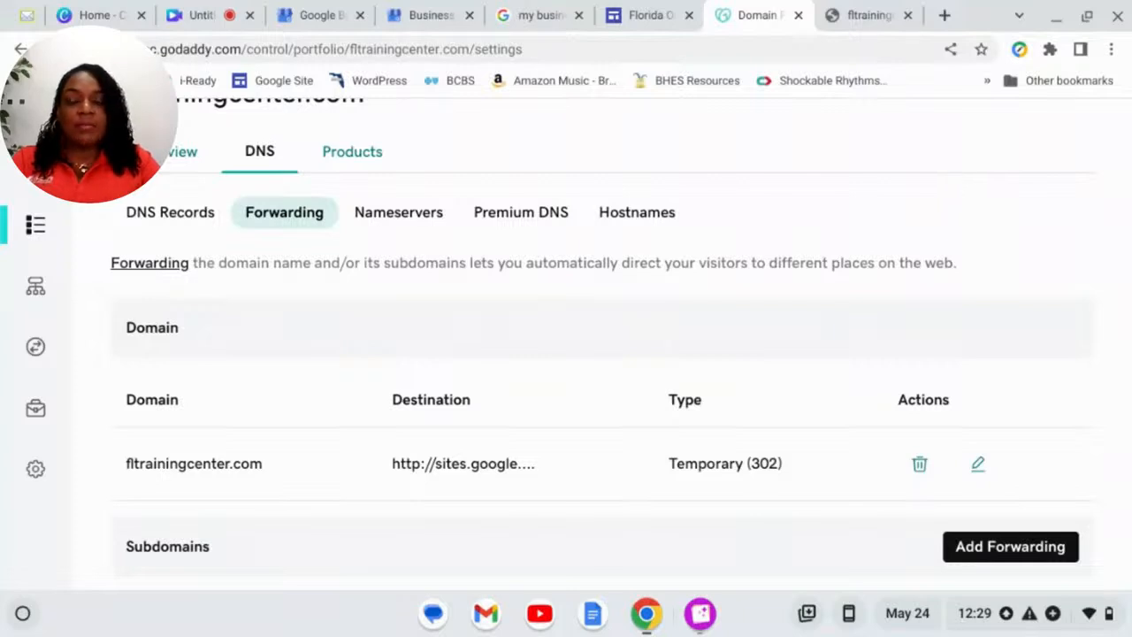
{"action": "left_click", "coordinate": [190, 15]}
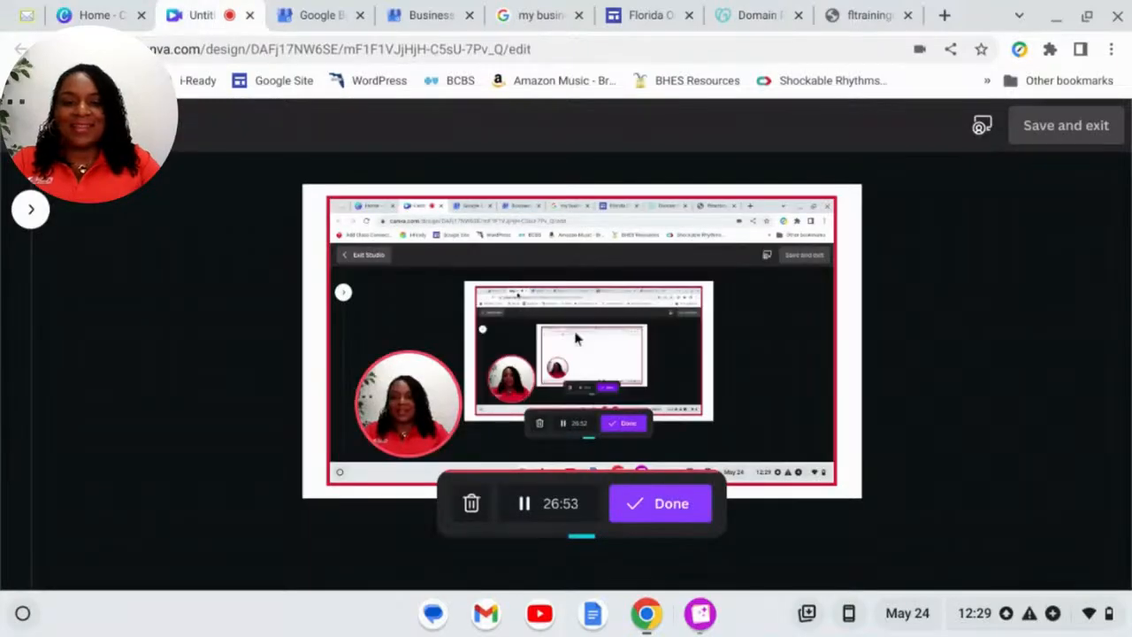